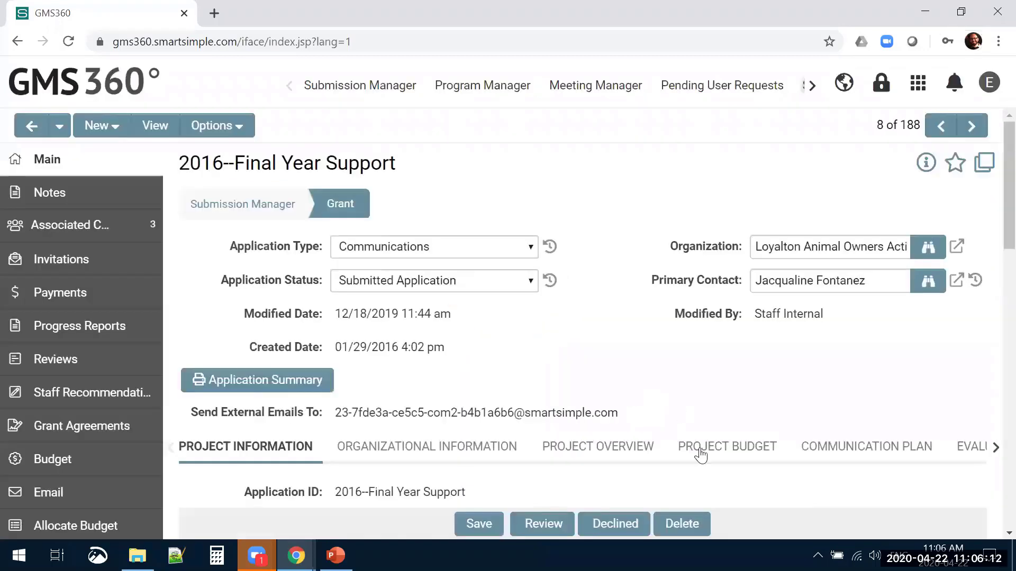
Step: Open the application's Project Budget section and review its budget forms, explanation field, upload area and budget tables
{"action": "left_click", "coordinate": [701, 452]}
{"action": "scroll", "coordinate": [607, 322], "scroll_direction": "down", "scroll_amount": 5}
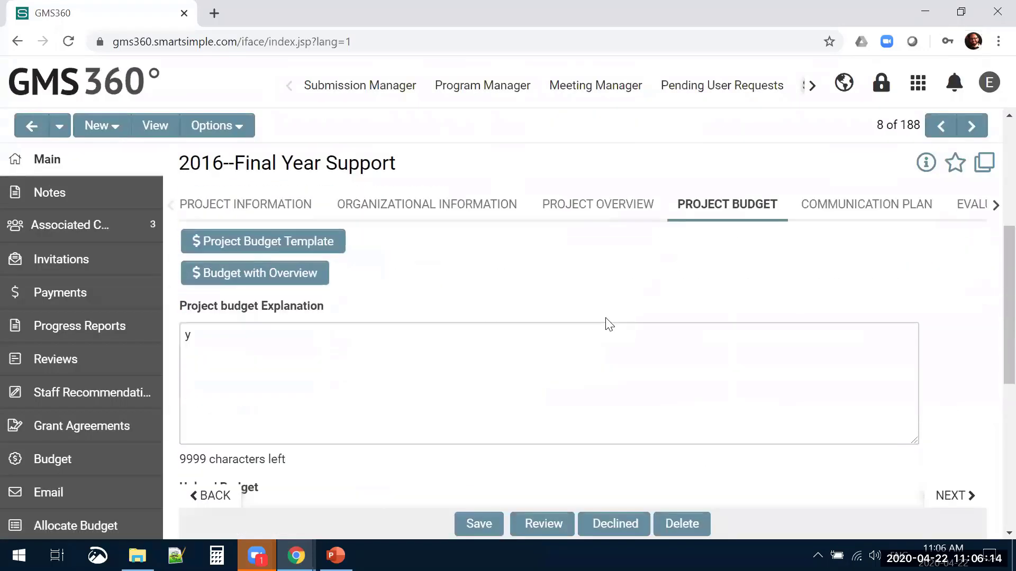
{"action": "scroll", "coordinate": [609, 324], "scroll_direction": "down", "scroll_amount": 4}
{"action": "scroll", "coordinate": [617, 346], "scroll_direction": "down", "scroll_amount": 2}
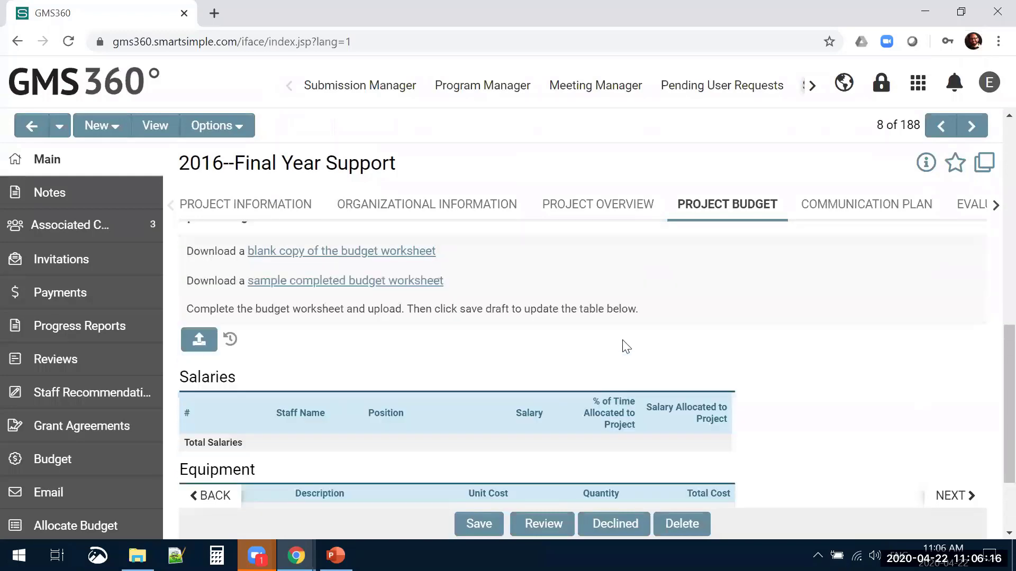
{"action": "scroll", "coordinate": [621, 347], "scroll_direction": "up", "scroll_amount": 5}
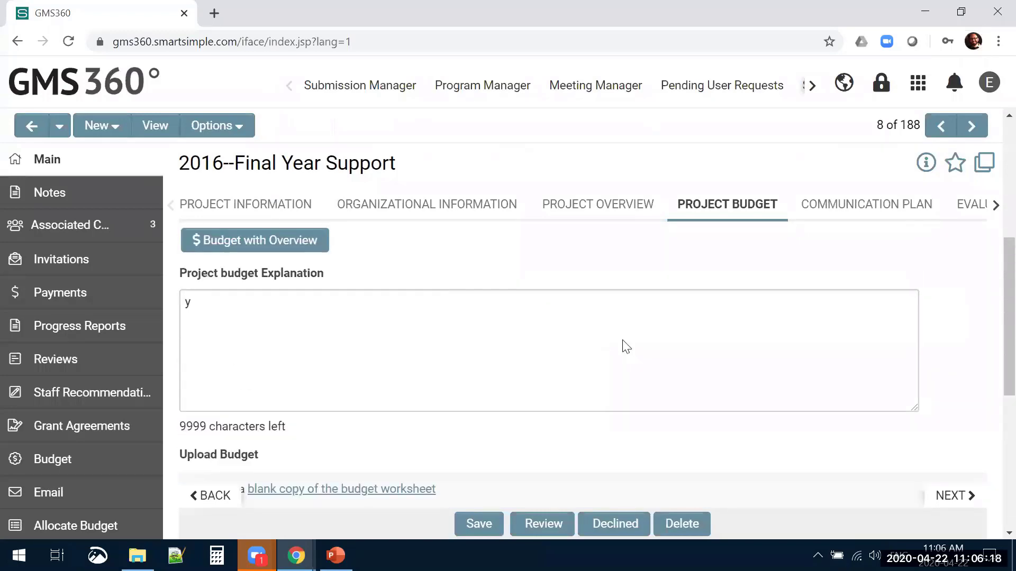
{"action": "scroll", "coordinate": [622, 346], "scroll_direction": "up", "scroll_amount": 2}
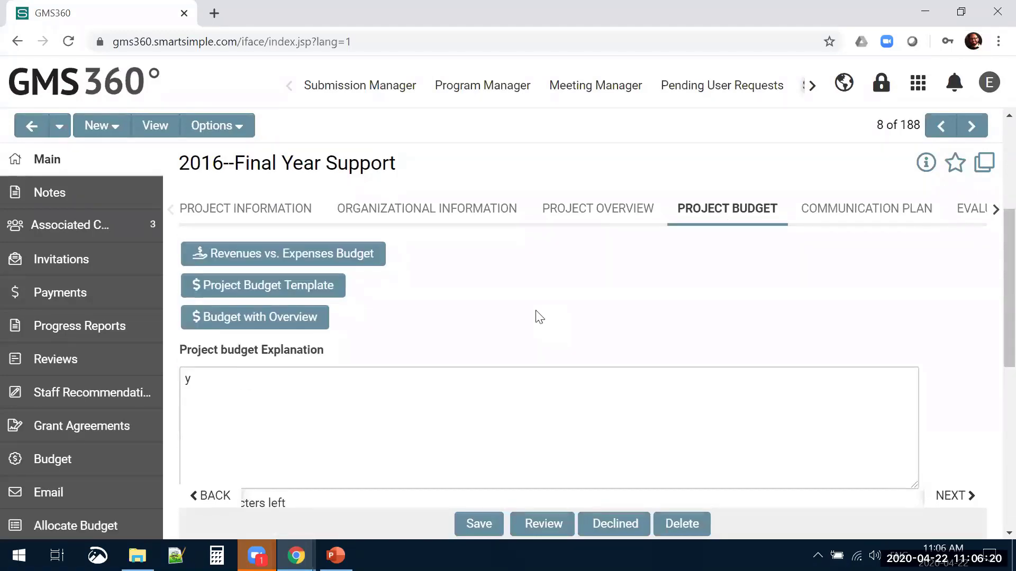
{"action": "scroll", "coordinate": [529, 317], "scroll_direction": "up", "scroll_amount": 2}
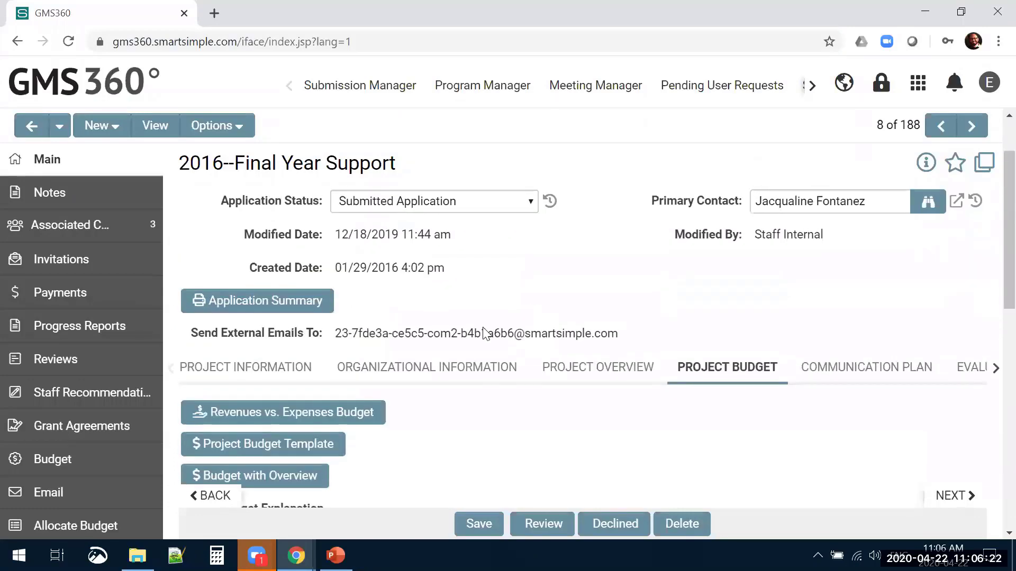
{"action": "scroll", "coordinate": [484, 332], "scroll_direction": "down", "scroll_amount": 2}
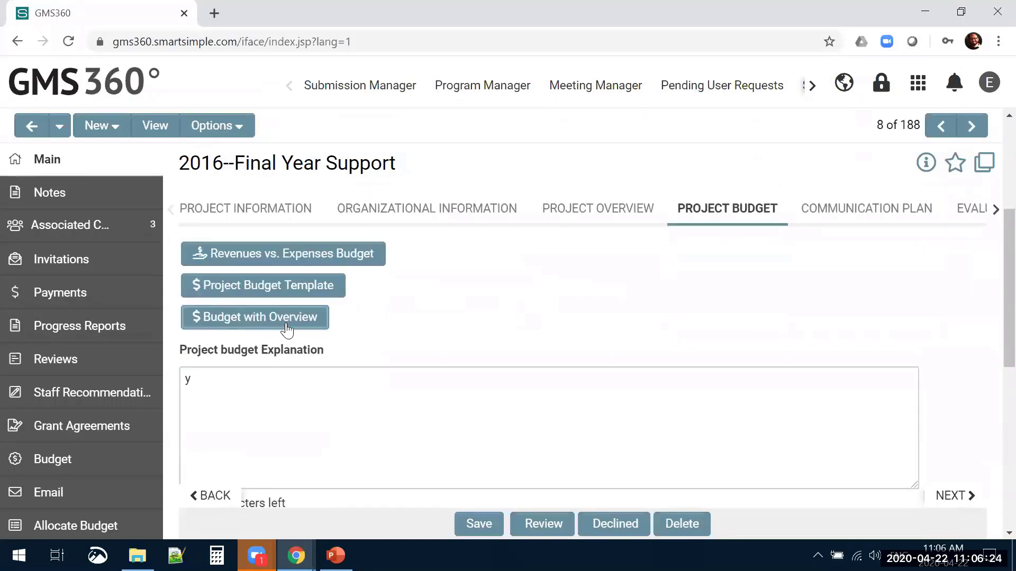
Step: Open the Budget with Overview form and review its Overview, Equipment and Staff tables
{"action": "left_click", "coordinate": [243, 321]}
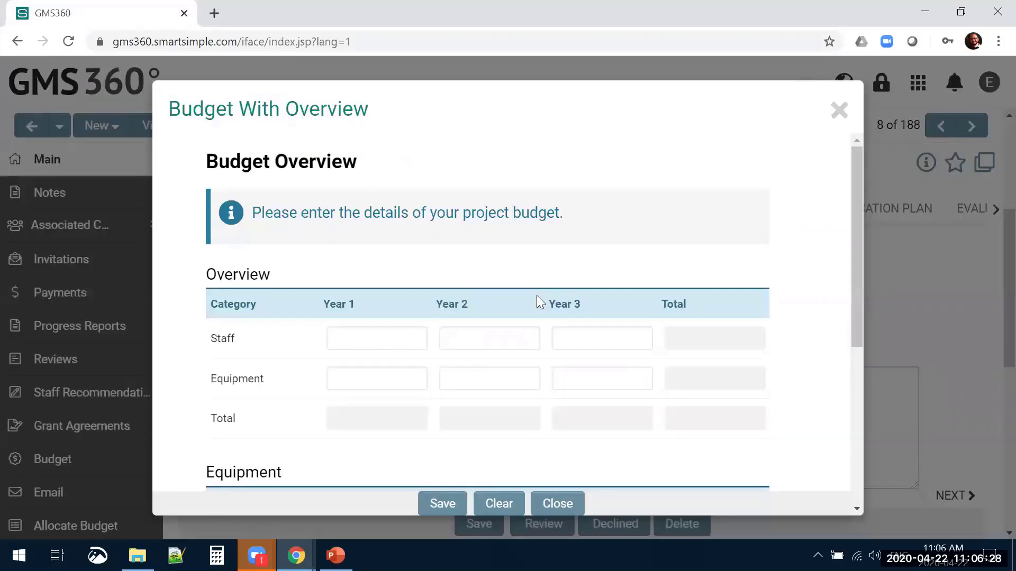
{"action": "scroll", "coordinate": [495, 289], "scroll_direction": "down", "scroll_amount": 2}
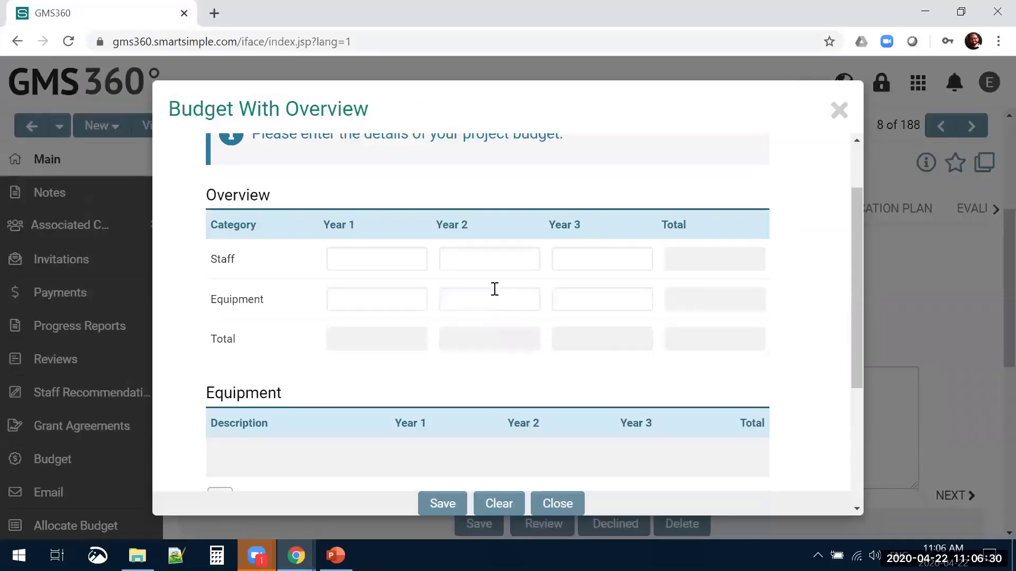
{"action": "scroll", "coordinate": [495, 289], "scroll_direction": "down", "scroll_amount": 3}
{"action": "scroll", "coordinate": [494, 289], "scroll_direction": "up", "scroll_amount": 3}
{"action": "scroll", "coordinate": [431, 312], "scroll_direction": "down", "scroll_amount": 3}
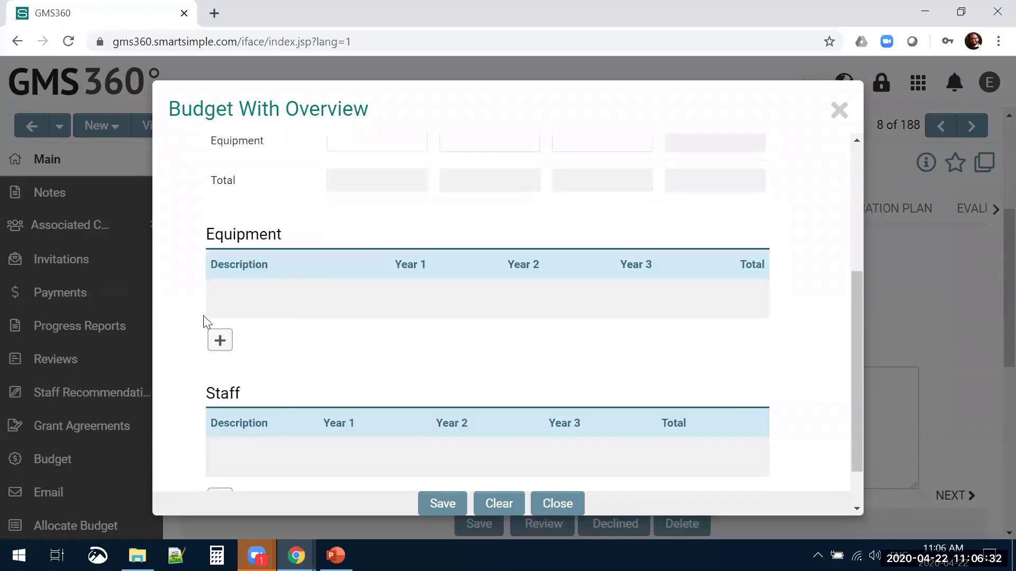
Step: Add an equipment row described as Item1 with $100 each for Year 1, Year 2 and Year 3
{"action": "left_click", "coordinate": [220, 342]}
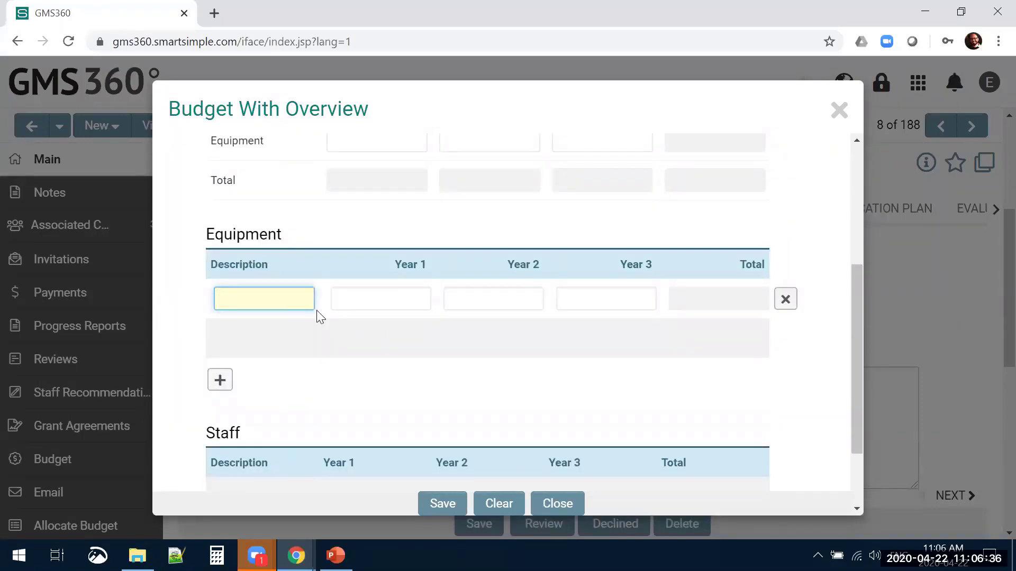
{"action": "type", "text": "Item1"}
{"action": "key", "text": "Tab"}
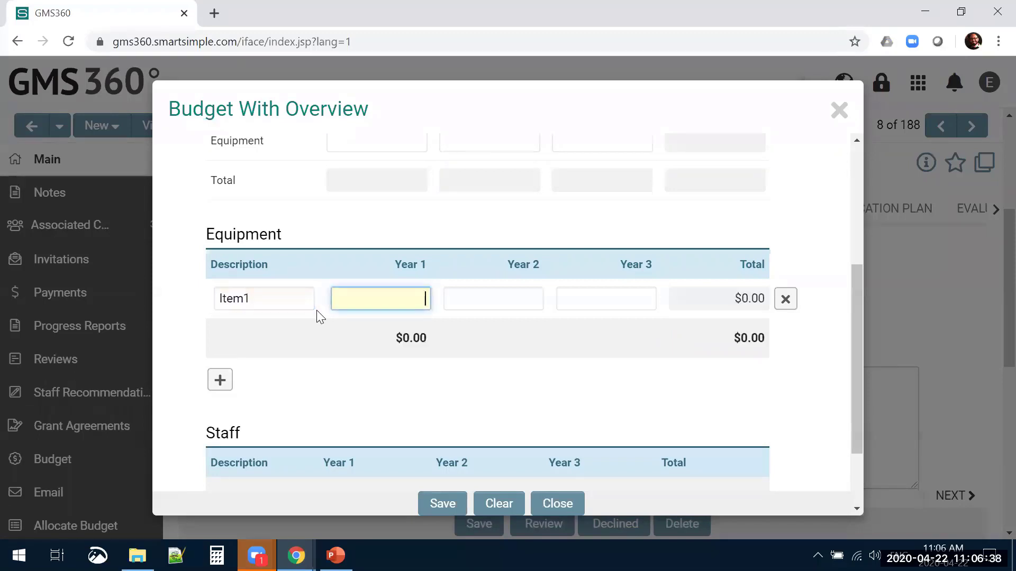
{"action": "type", "text": "100"}
{"action": "key", "text": "Tab"}
{"action": "type", "text": "100"}
{"action": "key", "text": "Tab"}
{"action": "type", "text": "100"}
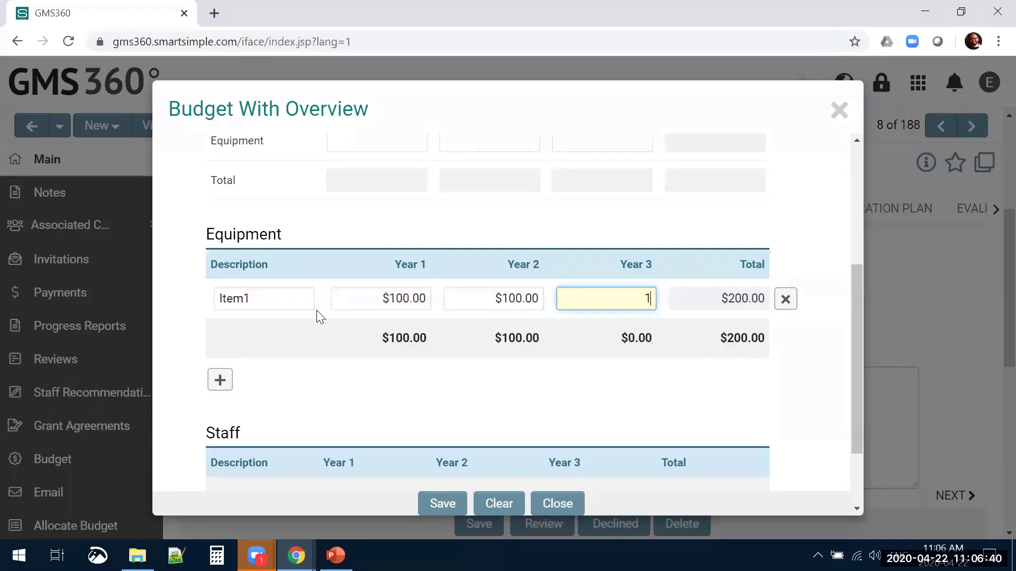
{"action": "key", "text": "Tab"}
{"action": "scroll", "coordinate": [227, 267], "scroll_direction": "up", "scroll_amount": 1}
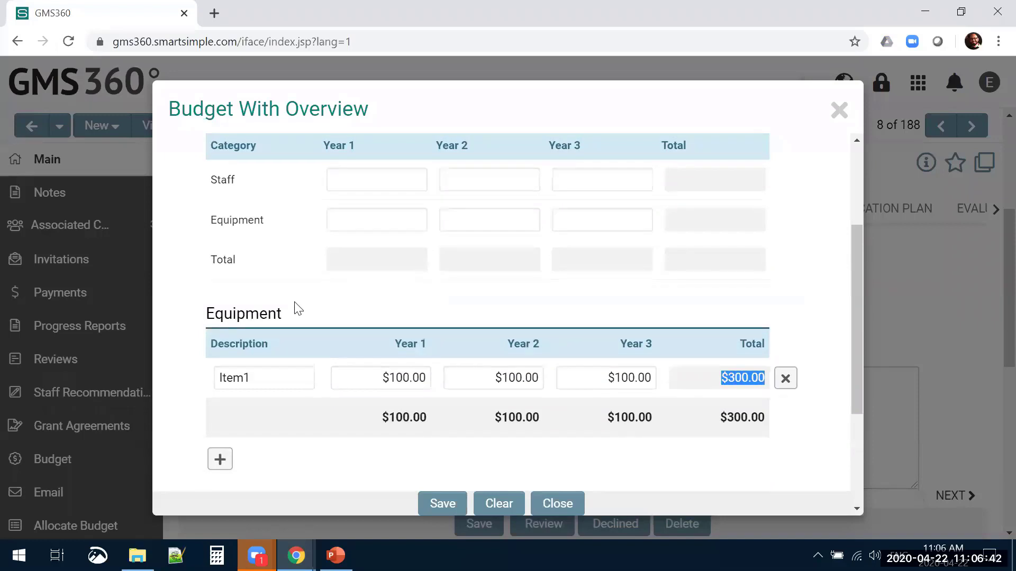
Step: Add a blank row to the Staff table and close the budget form without saving
{"action": "scroll", "coordinate": [264, 328], "scroll_direction": "down", "scroll_amount": 2}
{"action": "left_click", "coordinate": [219, 459]}
{"action": "scroll", "coordinate": [391, 341], "scroll_direction": "down", "scroll_amount": 1}
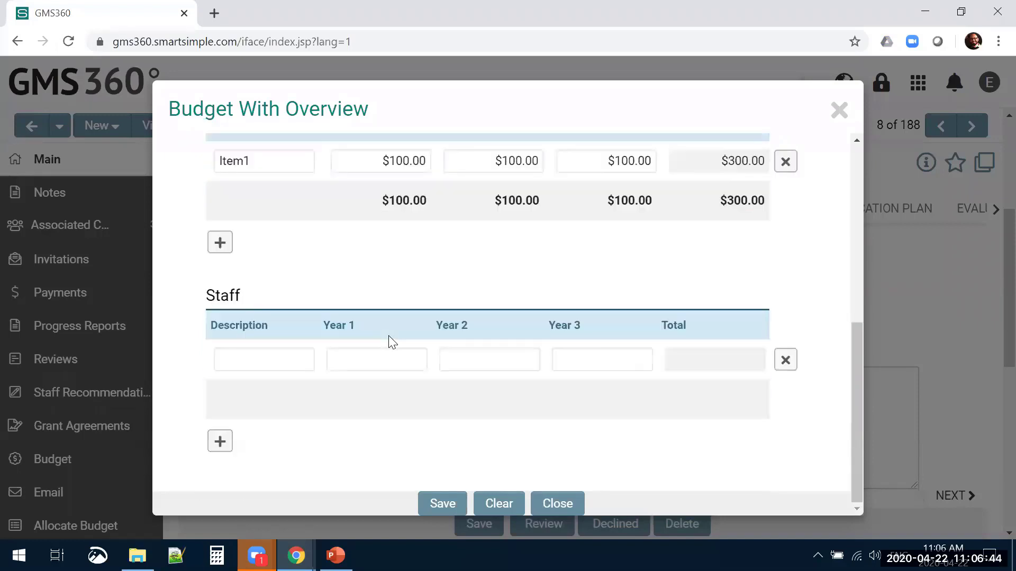
{"action": "scroll", "coordinate": [392, 343], "scroll_direction": "up", "scroll_amount": 4}
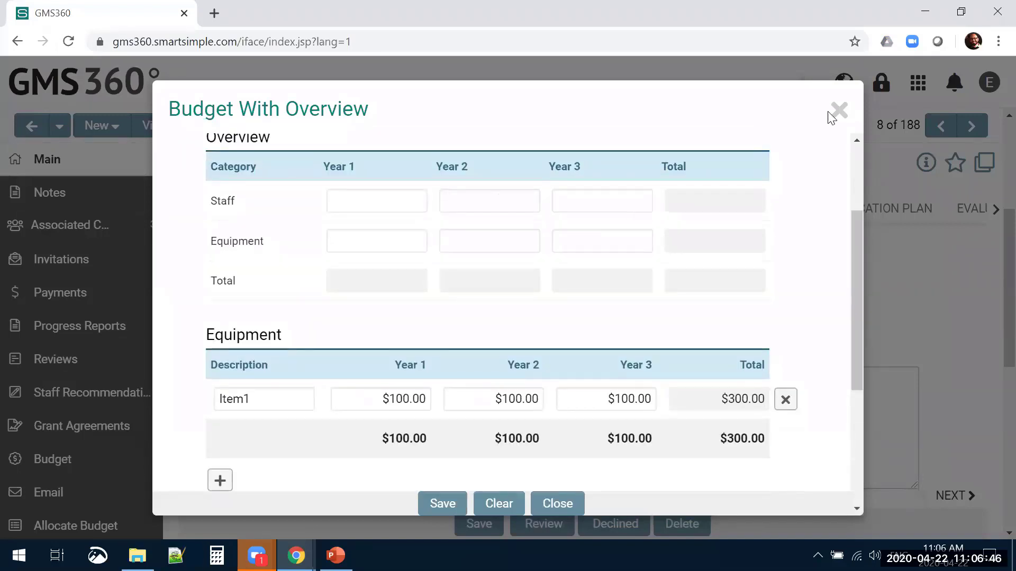
{"action": "left_click", "coordinate": [839, 110]}
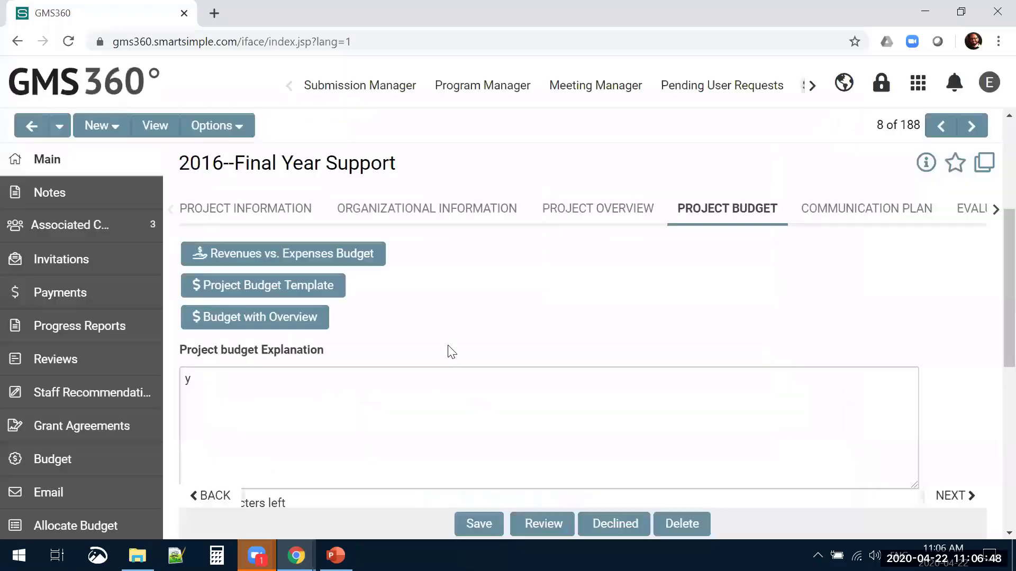
Step: Review the Upload Budget instructions and open the worksheet Excel_Parser_Demo.xlsx from the Desktop folder in Excel
{"action": "scroll", "coordinate": [449, 346], "scroll_direction": "down", "scroll_amount": 4}
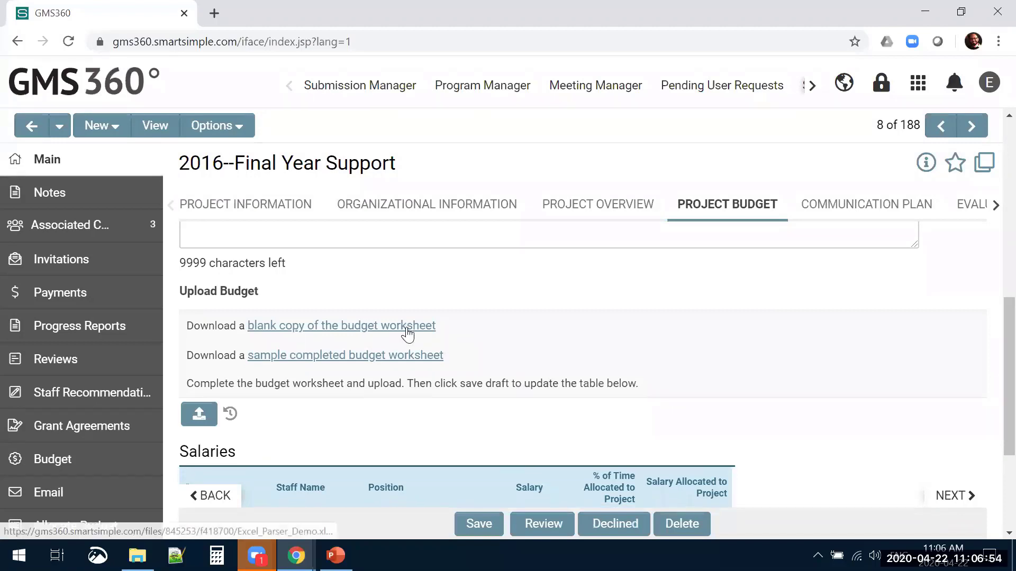
{"action": "scroll", "coordinate": [435, 385], "scroll_direction": "down", "scroll_amount": 1}
{"action": "scroll", "coordinate": [290, 290], "scroll_direction": "up", "scroll_amount": 1}
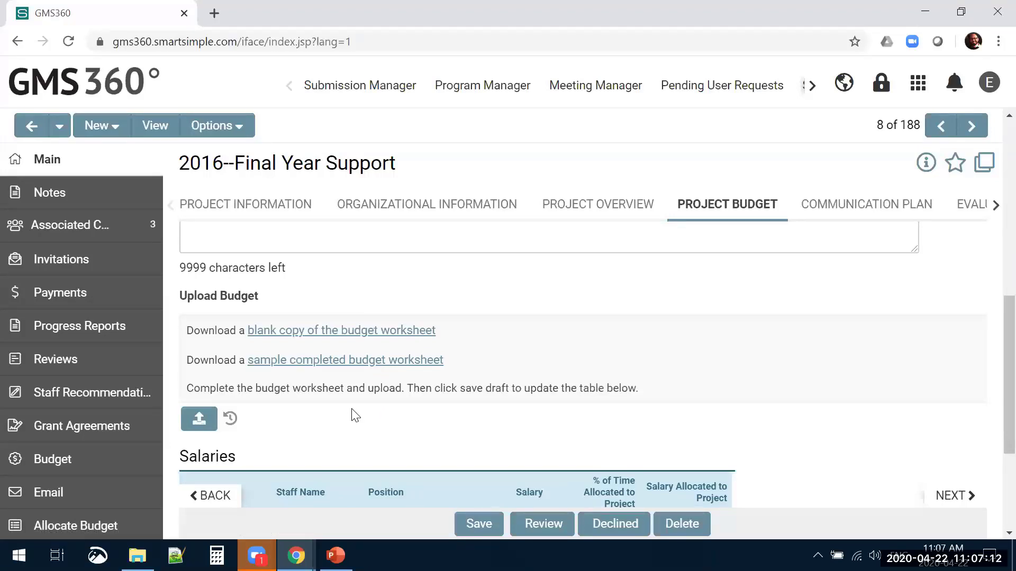
{"action": "left_click", "coordinate": [137, 555]}
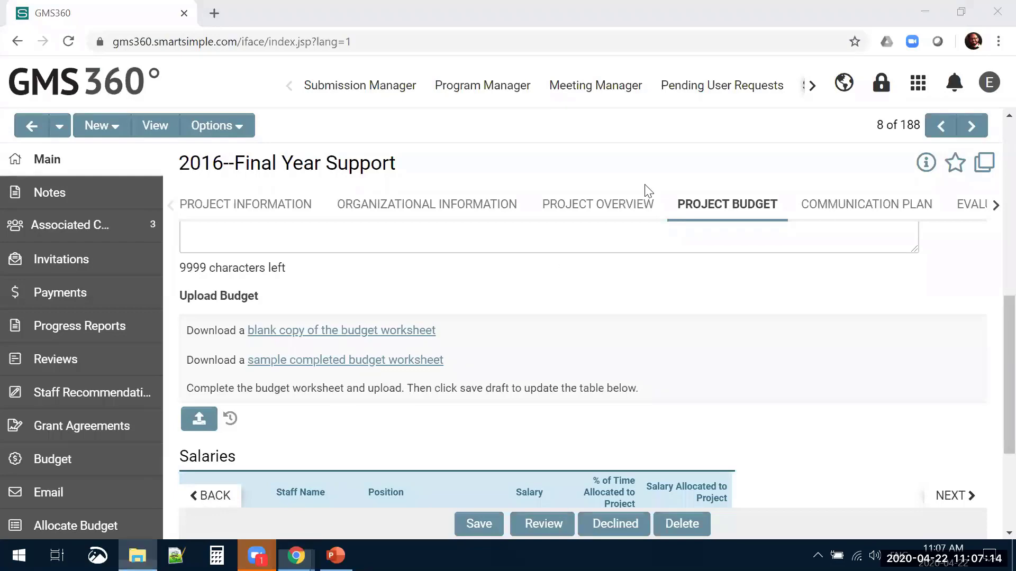
{"action": "left_click", "coordinate": [672, 135]}
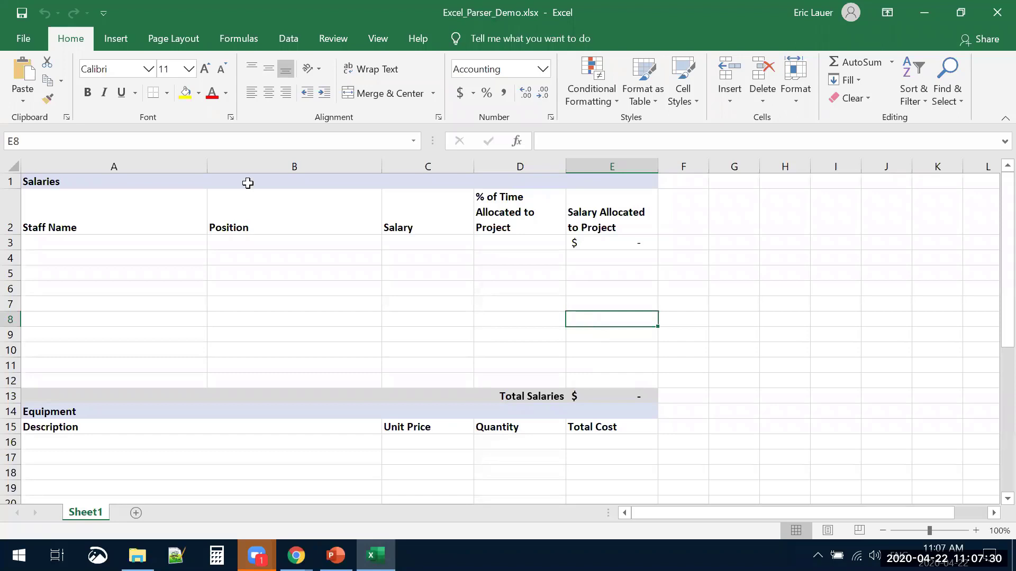
Step: Inspect the cell names of the Salaries title, header and first data row and the Equipment starting row, and review the remaining sections
{"action": "left_click", "coordinate": [171, 210]}
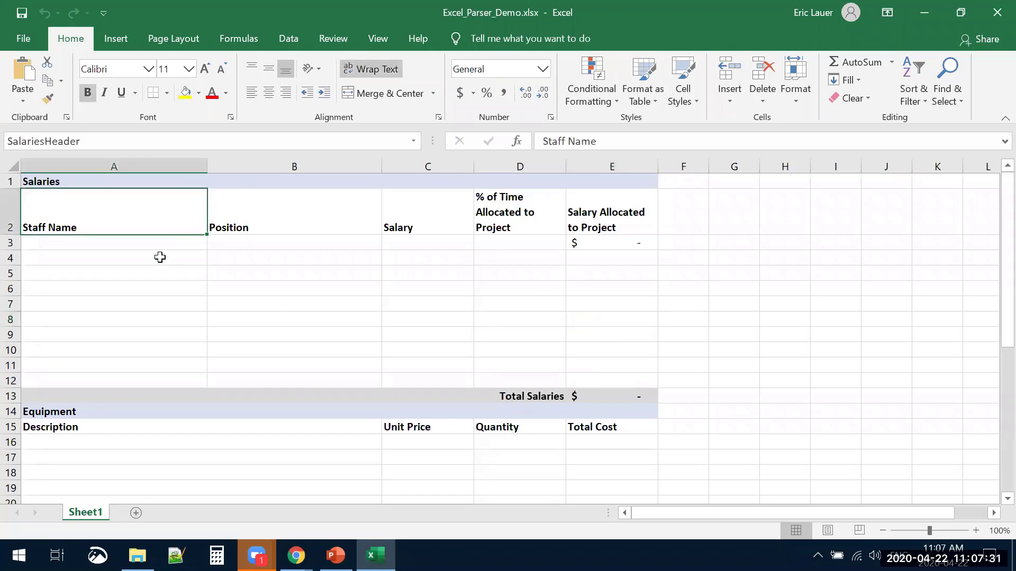
{"action": "left_click", "coordinate": [125, 183]}
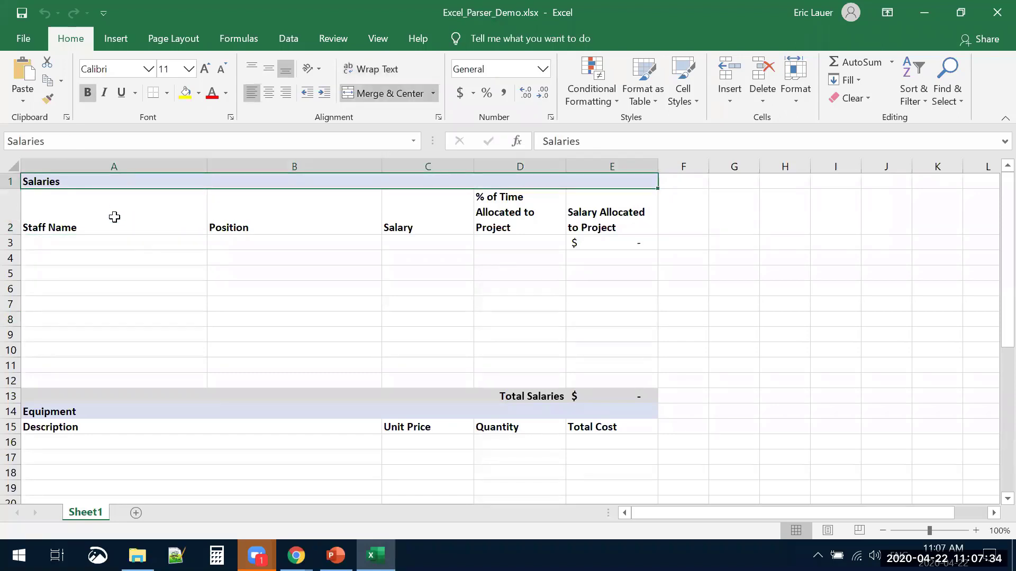
{"action": "left_click", "coordinate": [115, 212]}
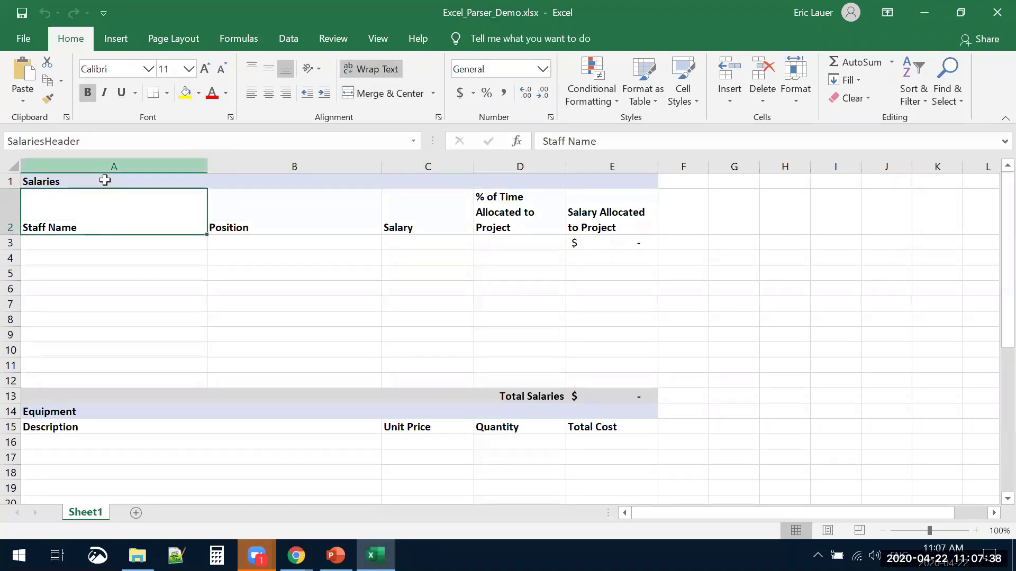
{"action": "left_click", "coordinate": [125, 243]}
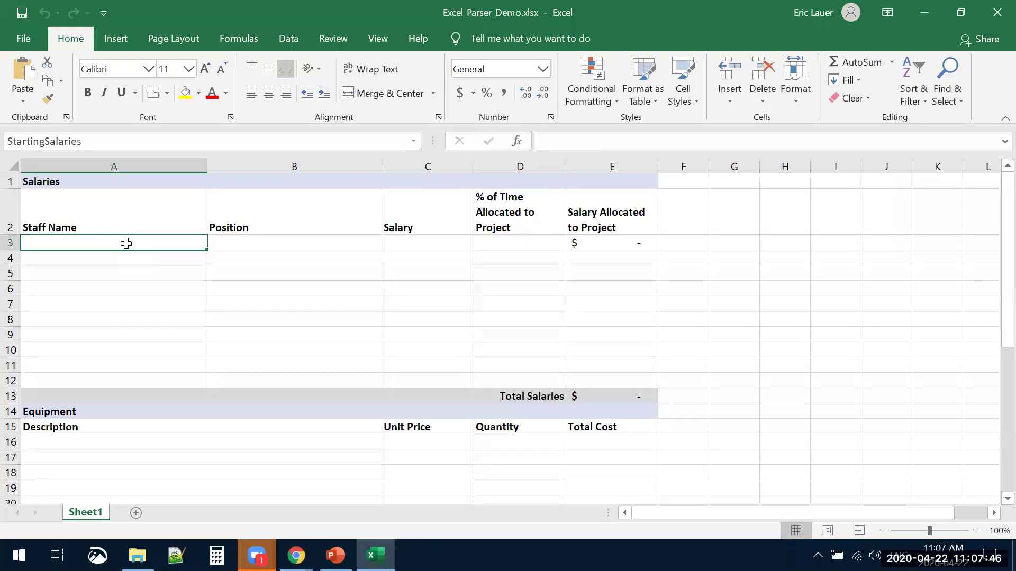
{"action": "left_click", "coordinate": [87, 444]}
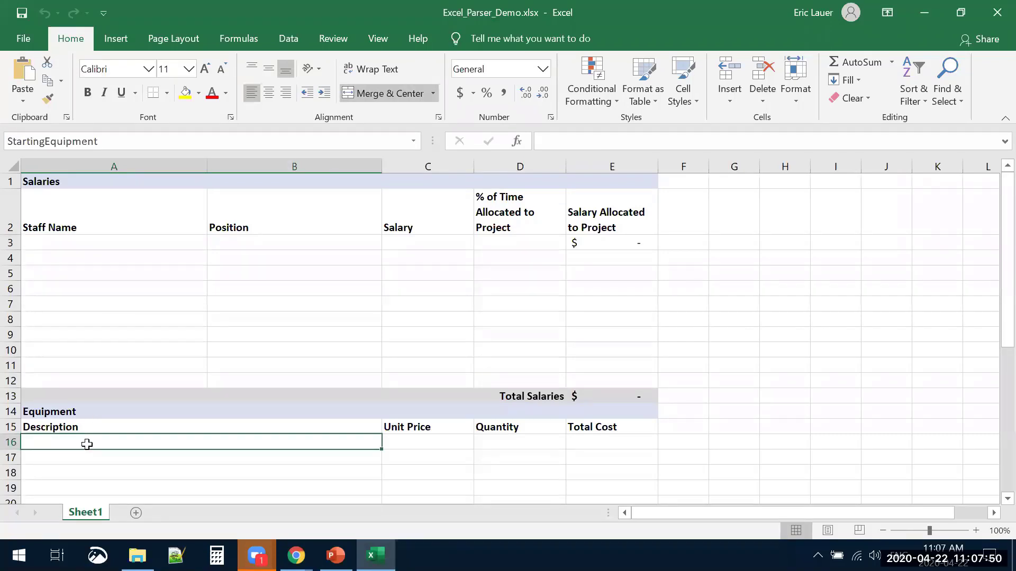
{"action": "scroll", "coordinate": [87, 444], "scroll_direction": "down", "scroll_amount": 5}
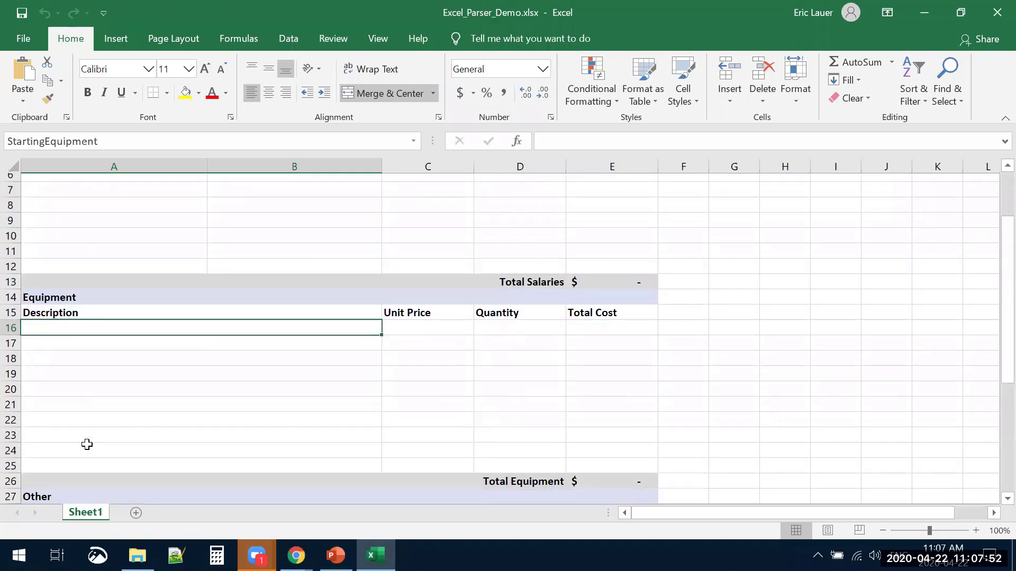
{"action": "scroll", "coordinate": [87, 443], "scroll_direction": "down", "scroll_amount": 4}
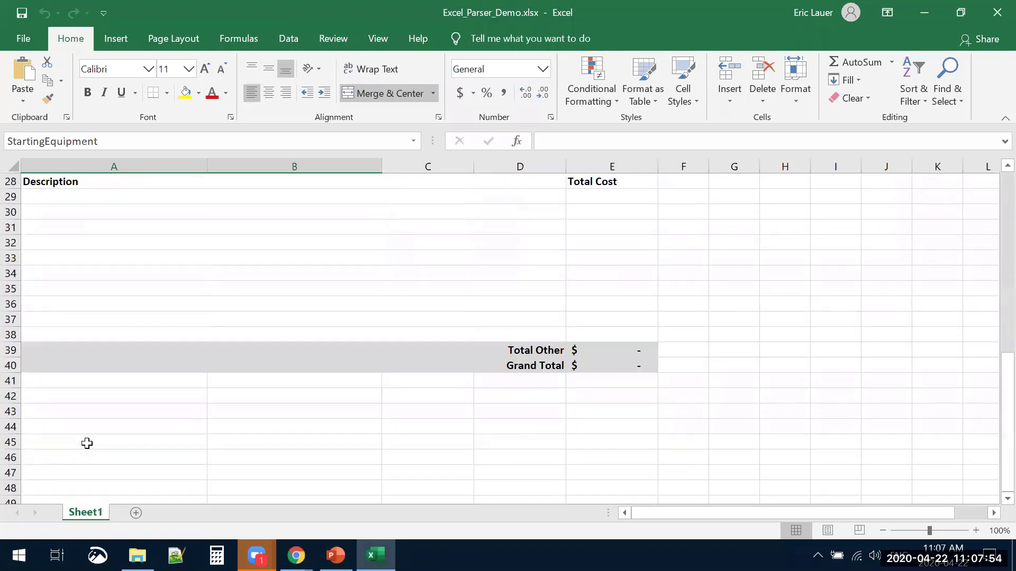
{"action": "scroll", "coordinate": [87, 443], "scroll_direction": "up", "scroll_amount": 9}
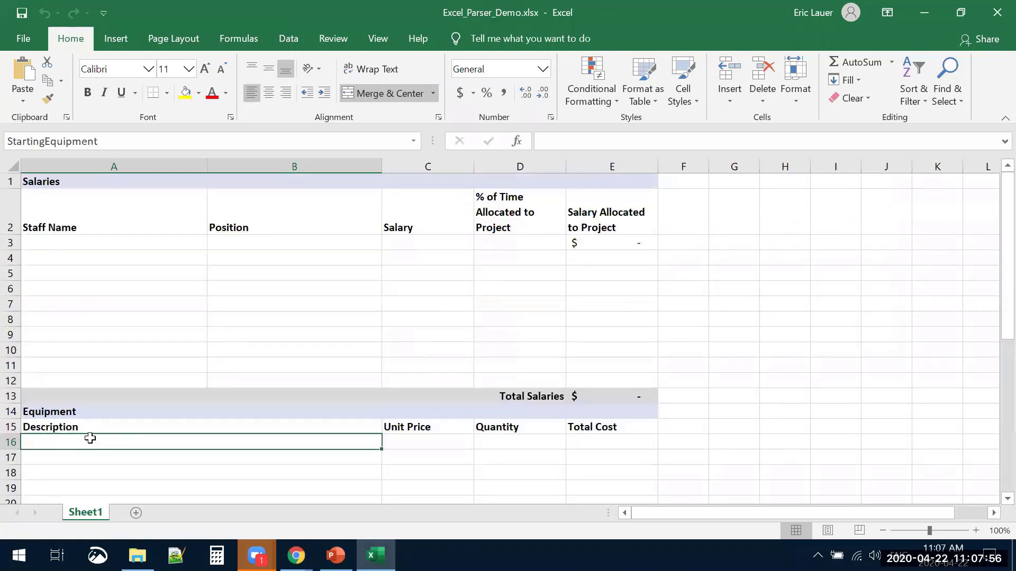
Step: Check the Position and Salary cells and the Salary Allocated to Project formula in the first salary row, and close the workbook
{"action": "left_click", "coordinate": [245, 241]}
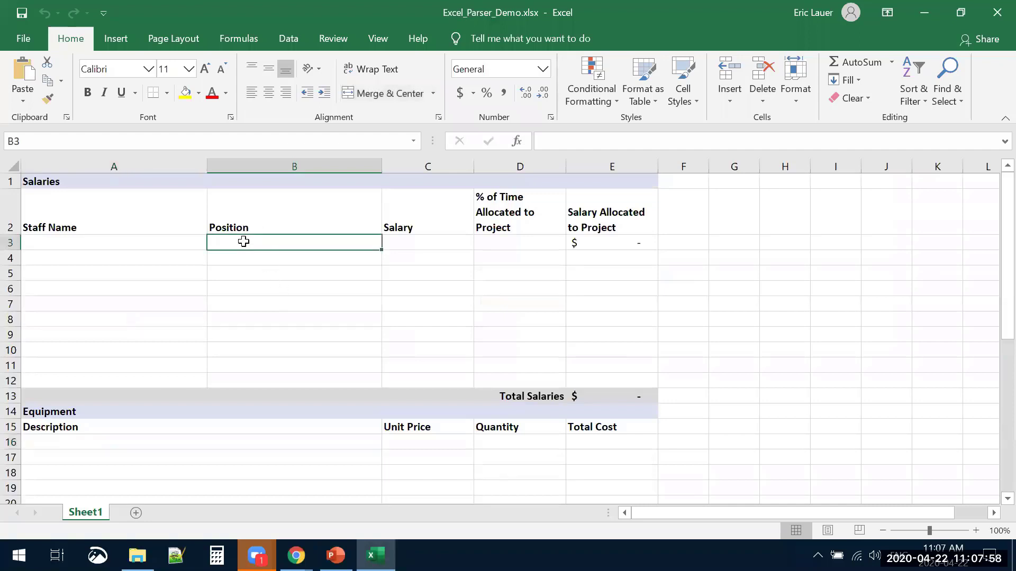
{"action": "left_click", "coordinate": [403, 243]}
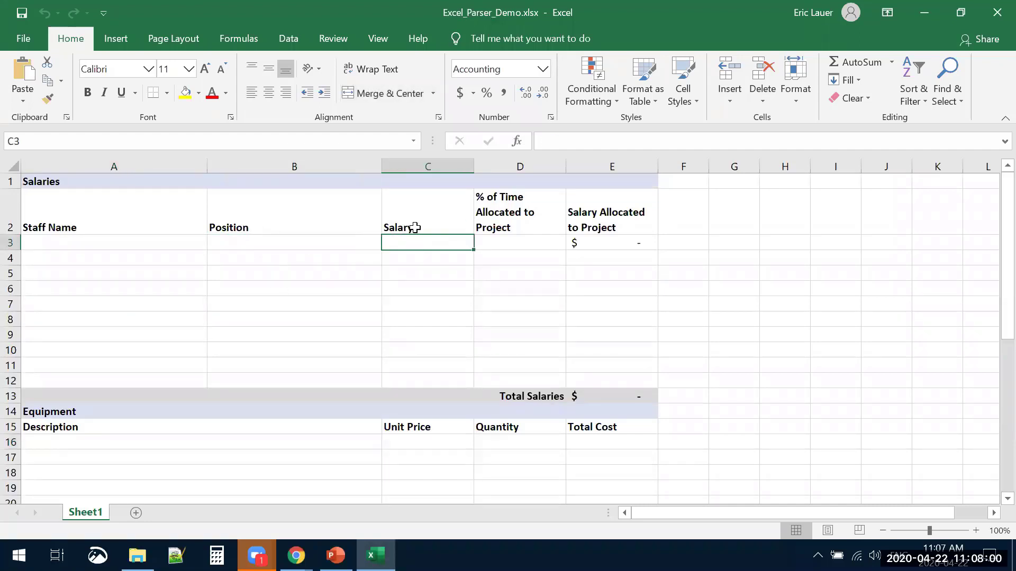
{"action": "left_click", "coordinate": [410, 227]}
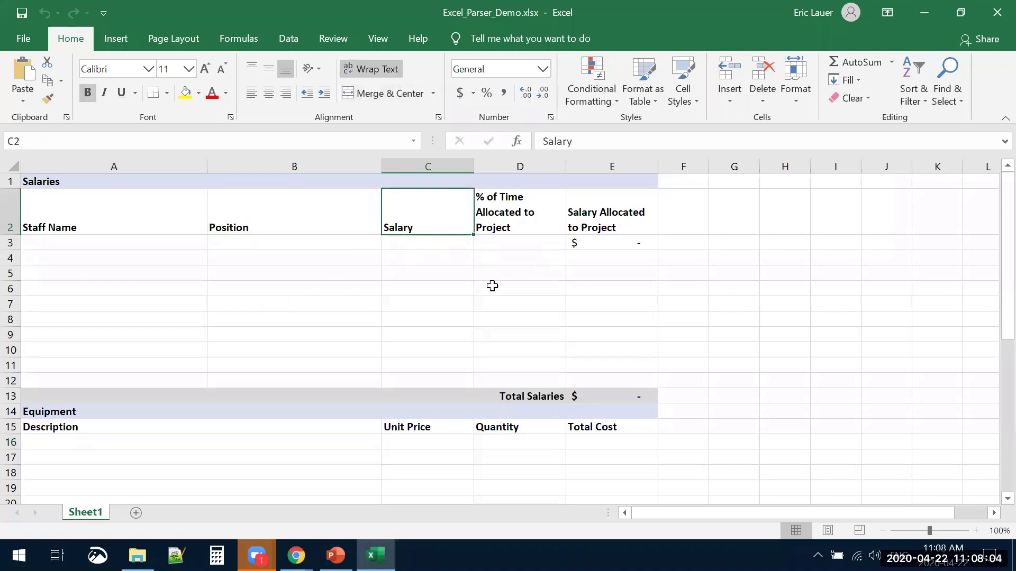
{"action": "left_click", "coordinate": [594, 241]}
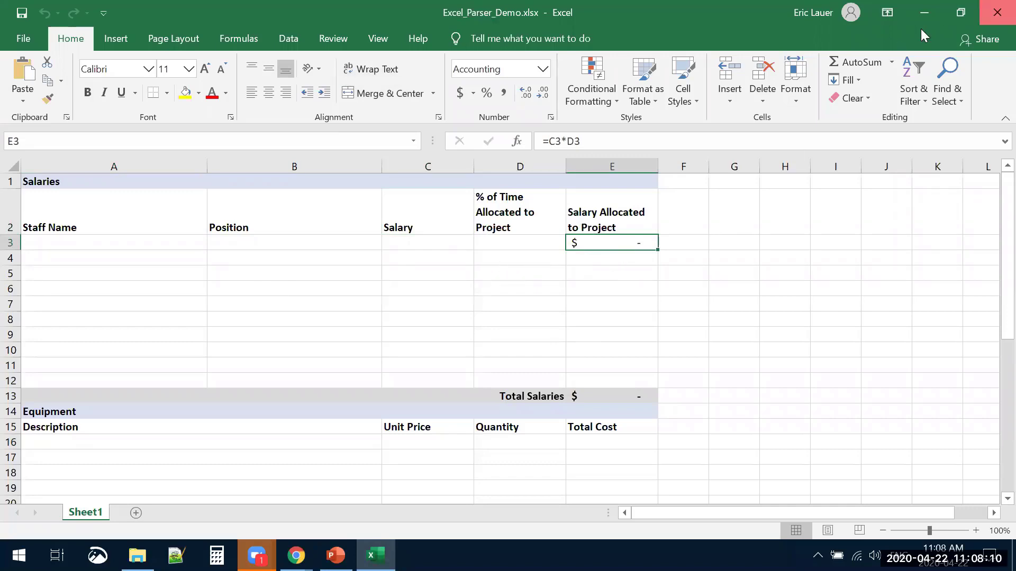
{"action": "left_click", "coordinate": [997, 12]}
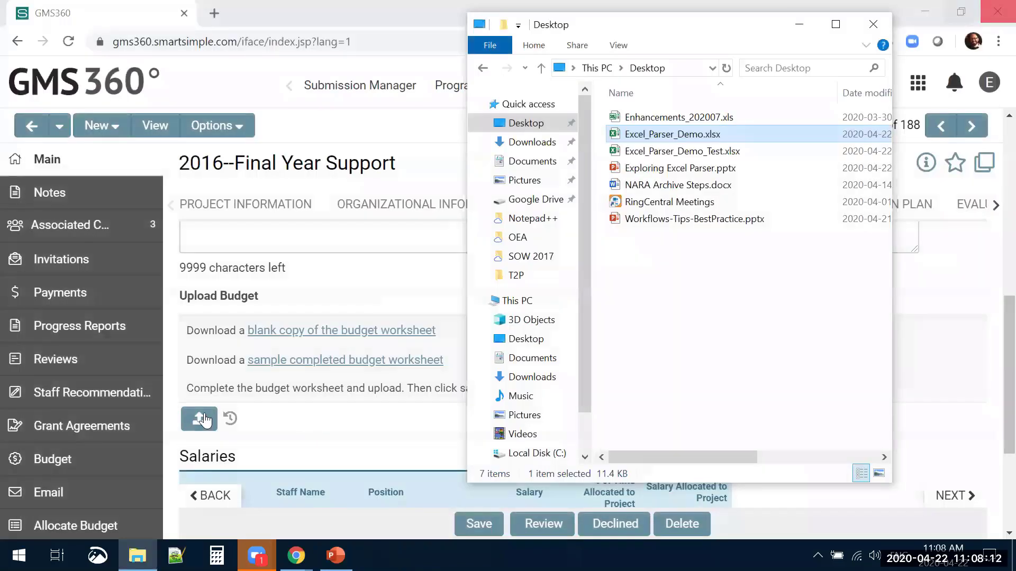
Step: Upload Excel_Parser_Demo_Test.xlsx from the Desktop folder as the application's budget worksheet and save the application
{"action": "left_click", "coordinate": [203, 420]}
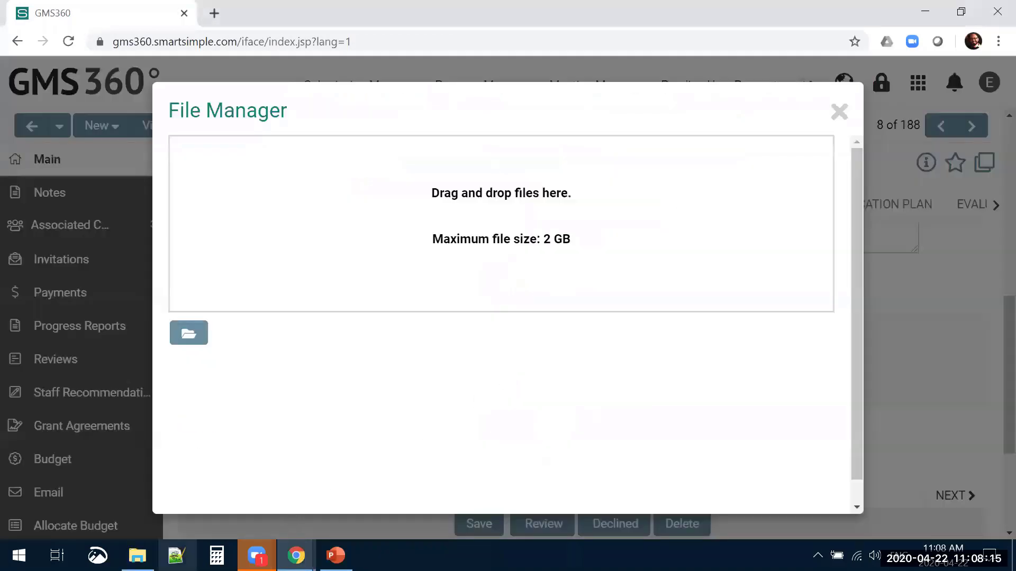
{"action": "left_click", "coordinate": [138, 555]}
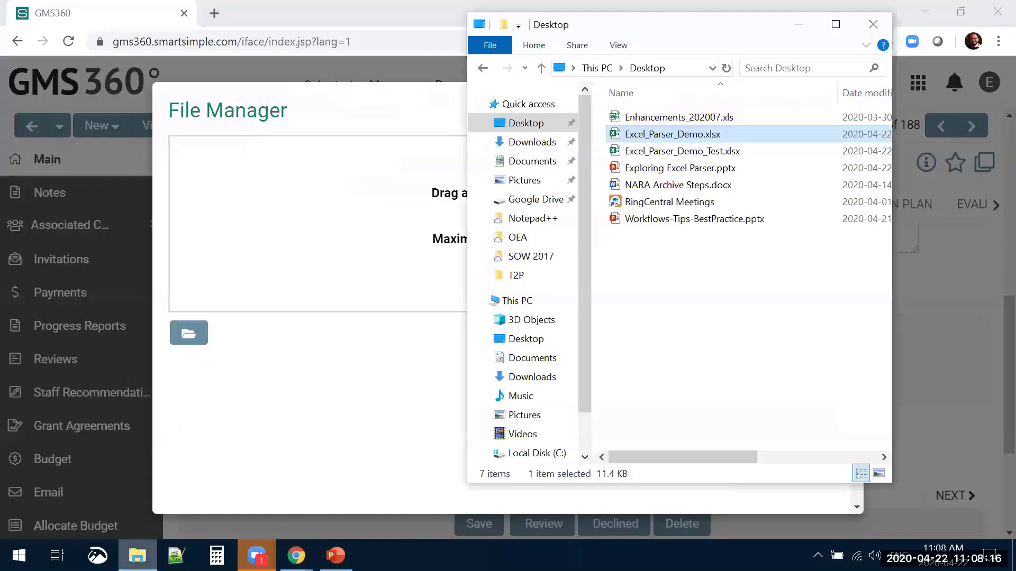
{"action": "left_click_drag", "start_coordinate": [682, 151], "coordinate": [371, 238]}
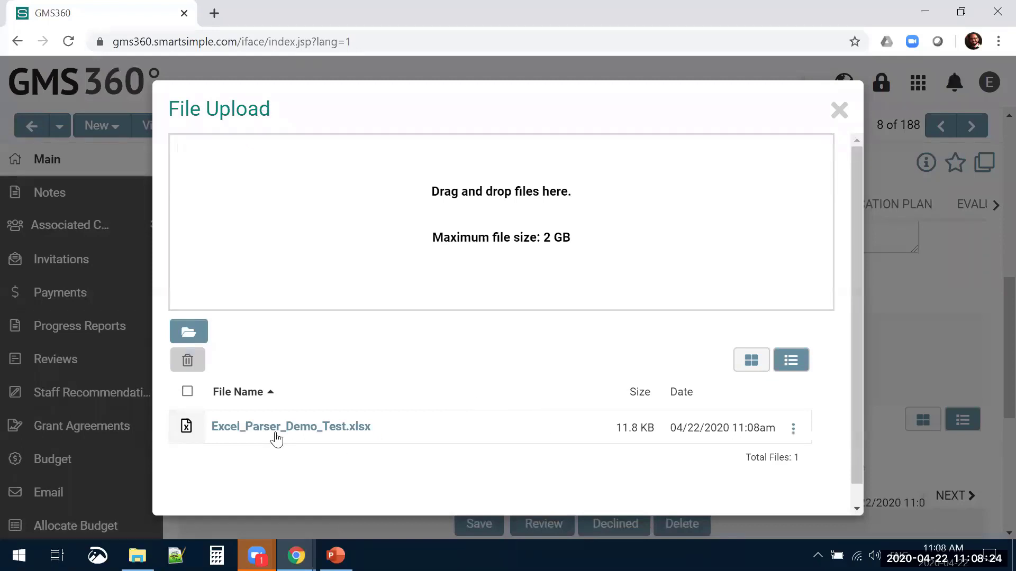
{"action": "left_click", "coordinate": [839, 111]}
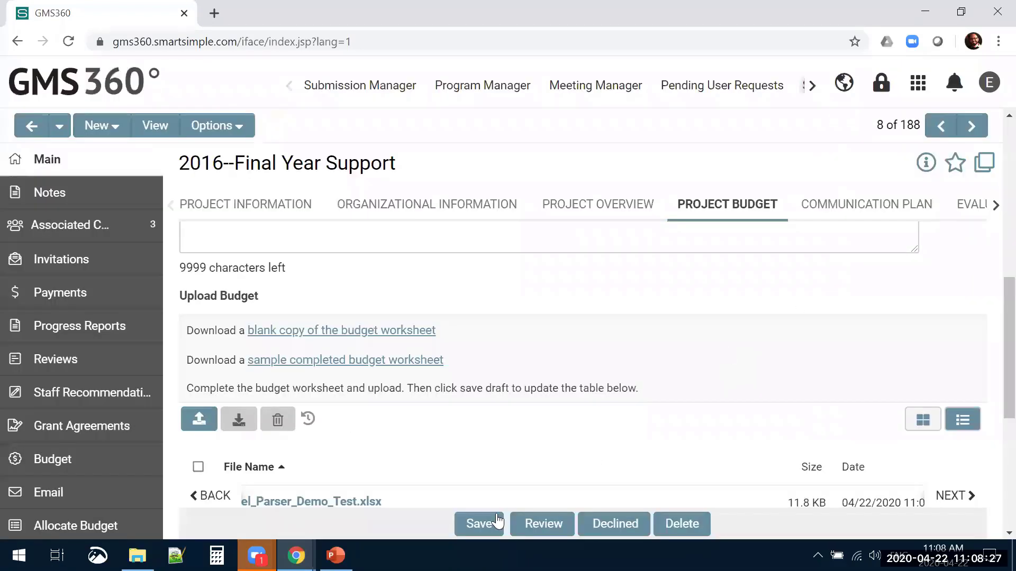
{"action": "left_click", "coordinate": [481, 524]}
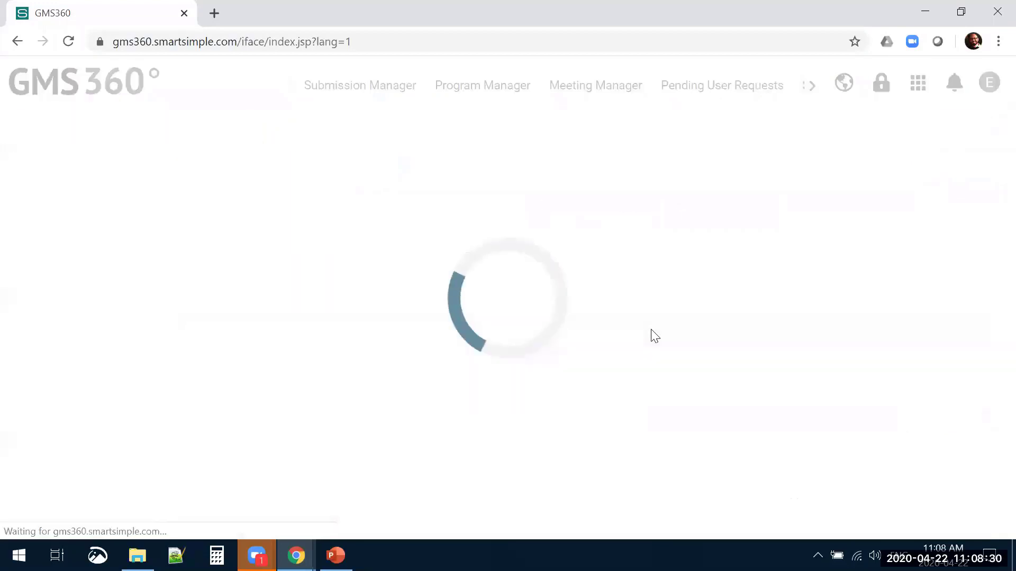
Step: Review the Salaries, Equipment and Other tables on the Project Budget page along with the uploaded worksheet's file entry
{"action": "scroll", "coordinate": [554, 331], "scroll_direction": "down", "scroll_amount": 8}
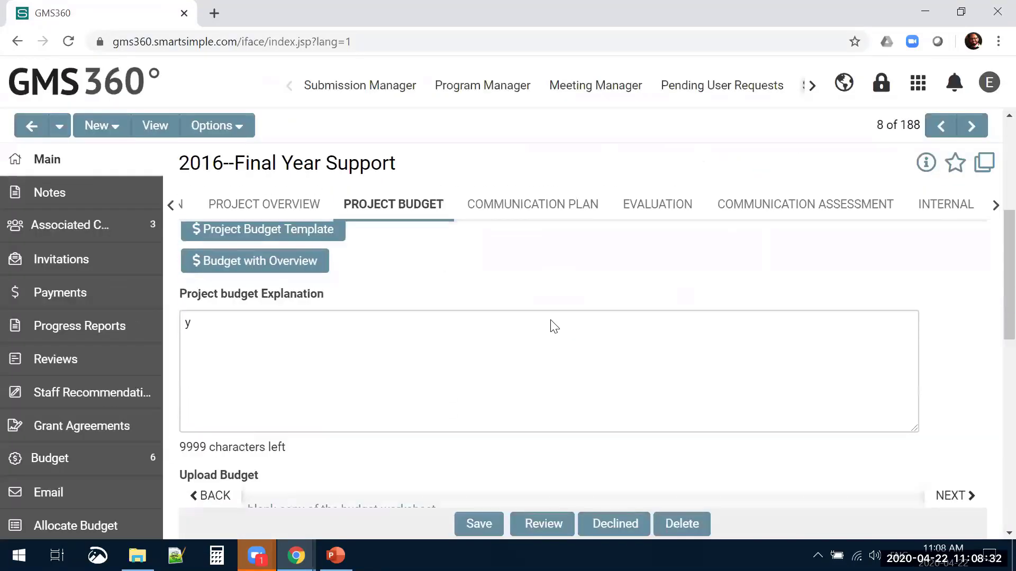
{"action": "scroll", "coordinate": [553, 332], "scroll_direction": "down", "scroll_amount": 10}
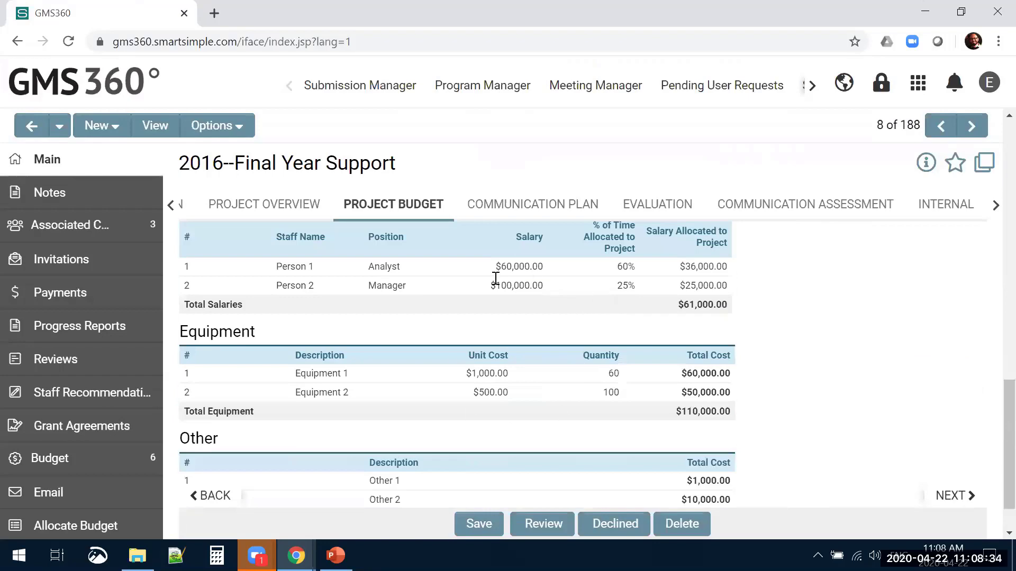
{"action": "scroll", "coordinate": [514, 347], "scroll_direction": "up", "scroll_amount": 2}
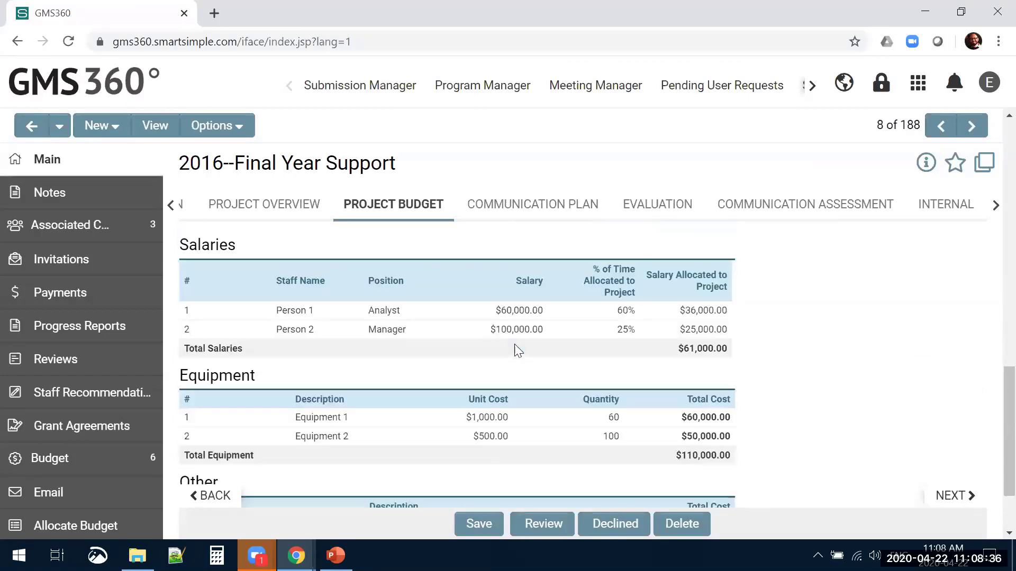
{"action": "scroll", "coordinate": [516, 349], "scroll_direction": "up", "scroll_amount": 4}
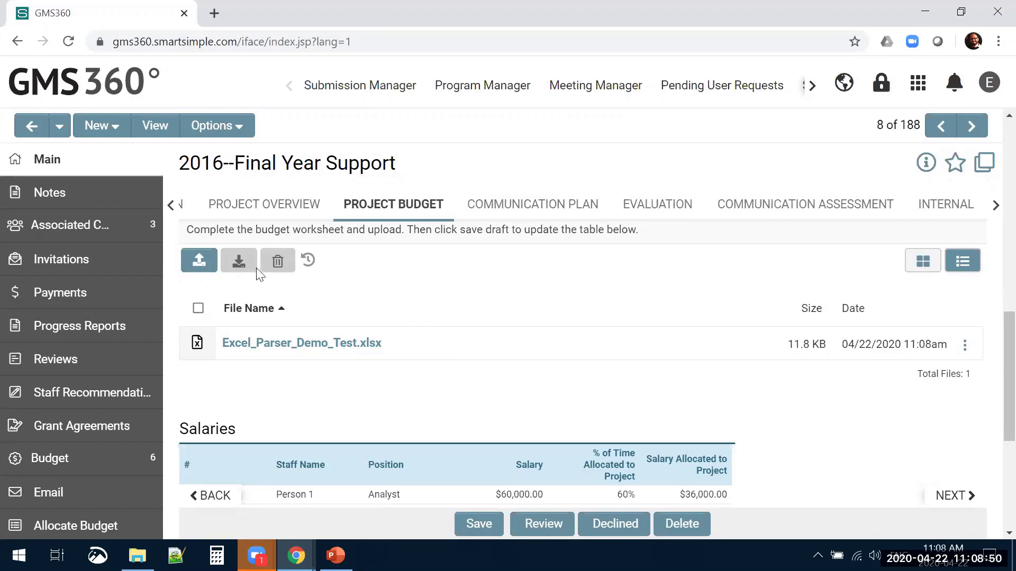
{"action": "left_click", "coordinate": [199, 343]}
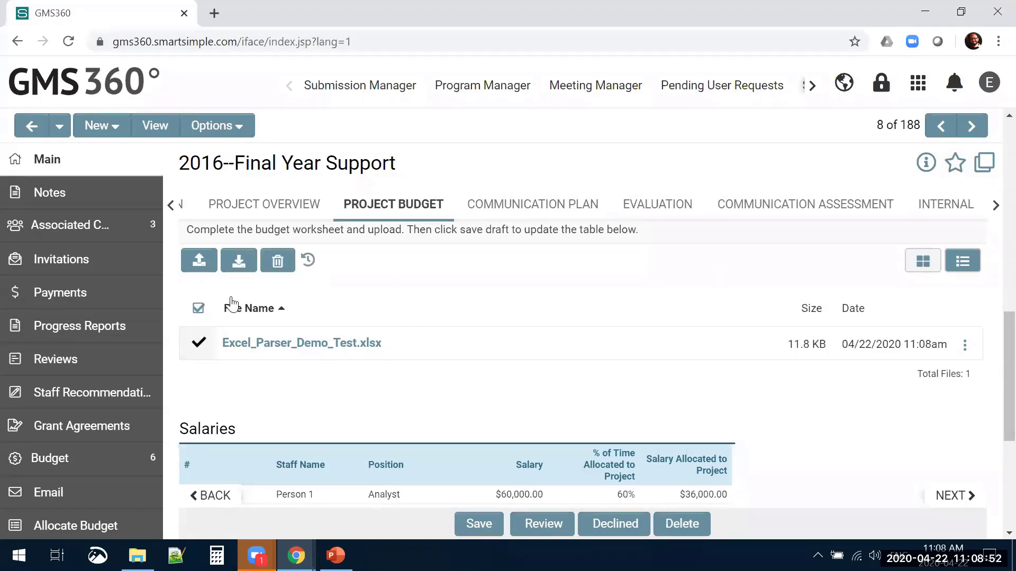
{"action": "left_click", "coordinate": [198, 308]}
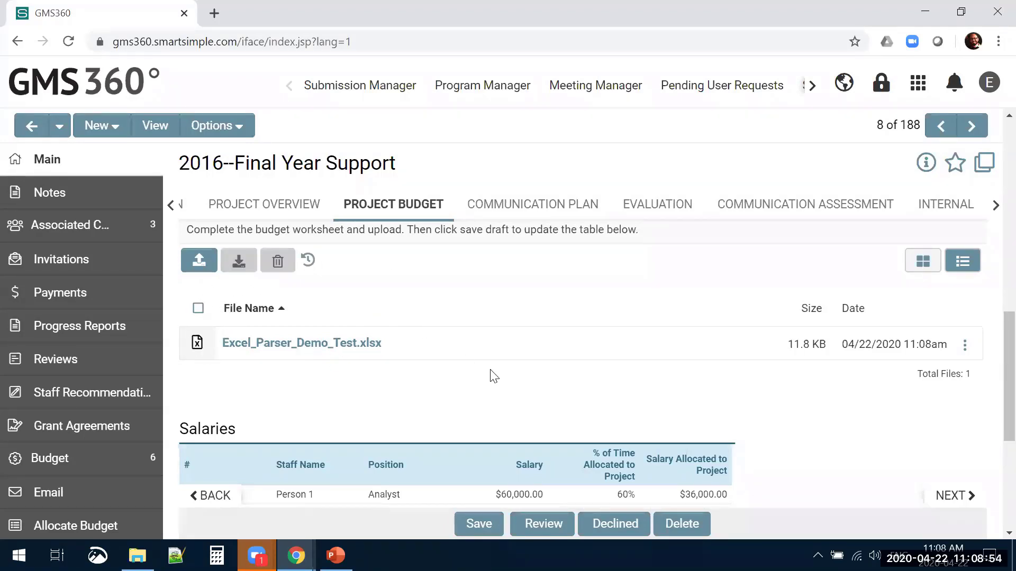
{"action": "scroll", "coordinate": [495, 378], "scroll_direction": "down", "scroll_amount": 3}
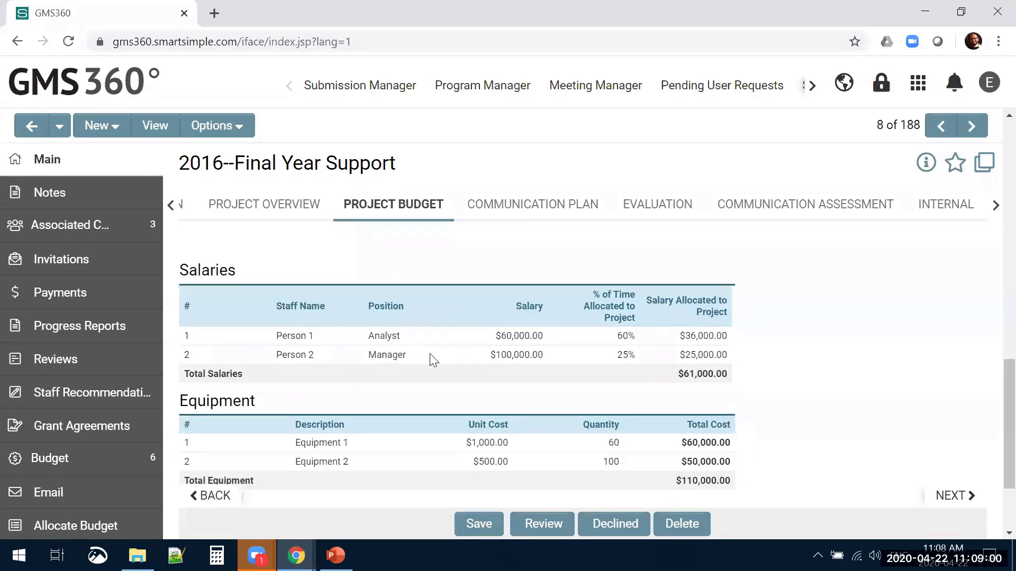
{"action": "scroll", "coordinate": [434, 361], "scroll_direction": "down", "scroll_amount": 2}
{"action": "scroll", "coordinate": [434, 361], "scroll_direction": "down", "scroll_amount": 1}
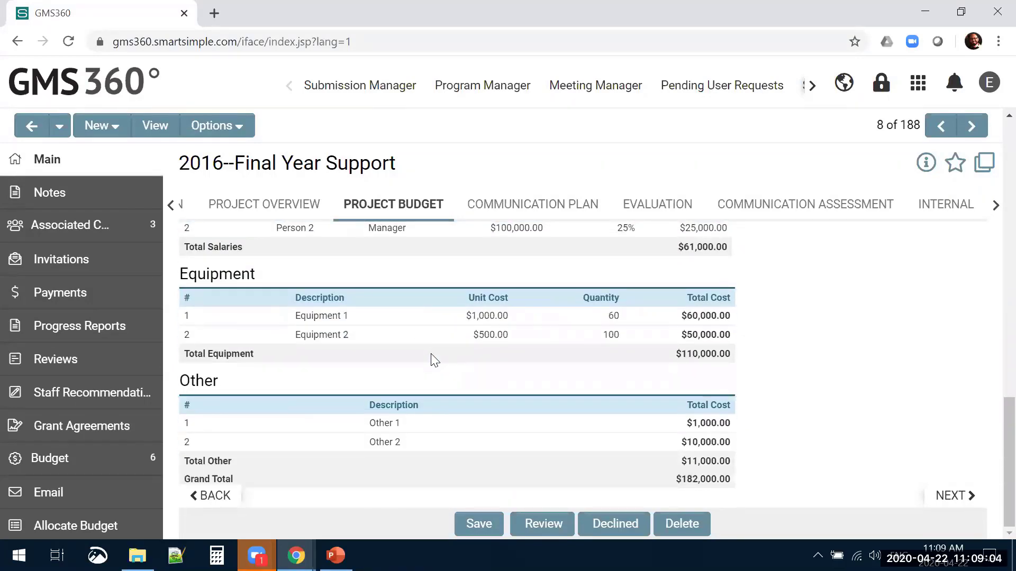
{"action": "scroll", "coordinate": [430, 358], "scroll_direction": "up", "scroll_amount": 2}
{"action": "scroll", "coordinate": [317, 439], "scroll_direction": "down", "scroll_amount": 2}
Step: Open Excel_Parser_Demo_Test.xlsx from the Desktop folder in Excel and add Person 3 with the position Staff in the first empty Salaries row
{"action": "left_click", "coordinate": [137, 556]}
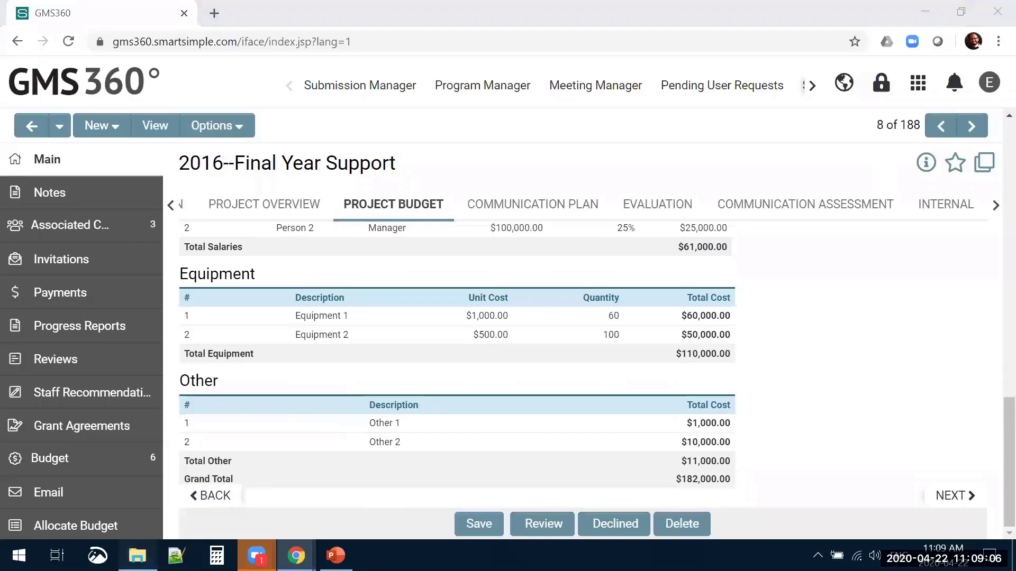
{"action": "double_click", "coordinate": [687, 152]}
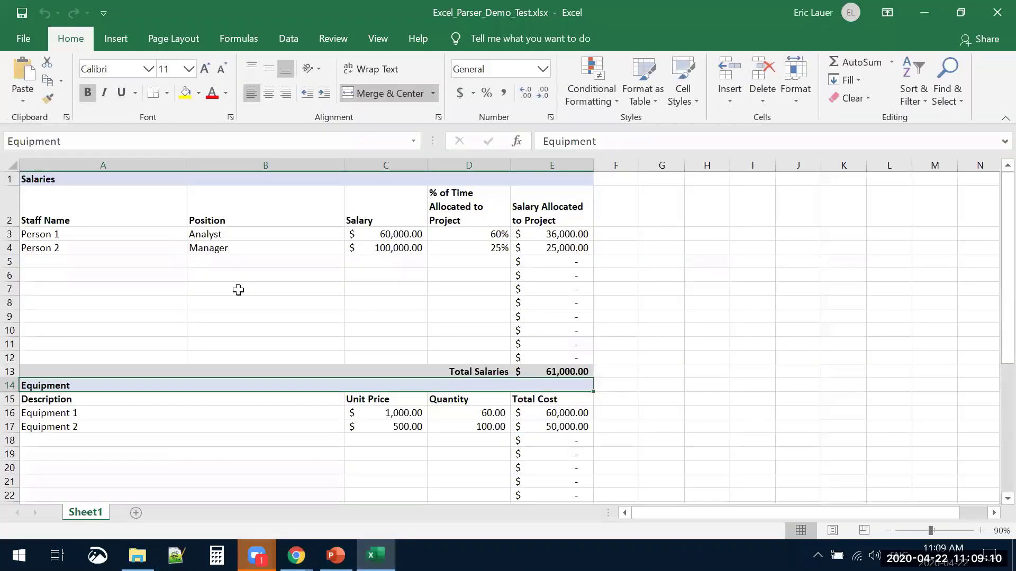
{"action": "left_click", "coordinate": [163, 265]}
{"action": "type", "text": "Pers"}
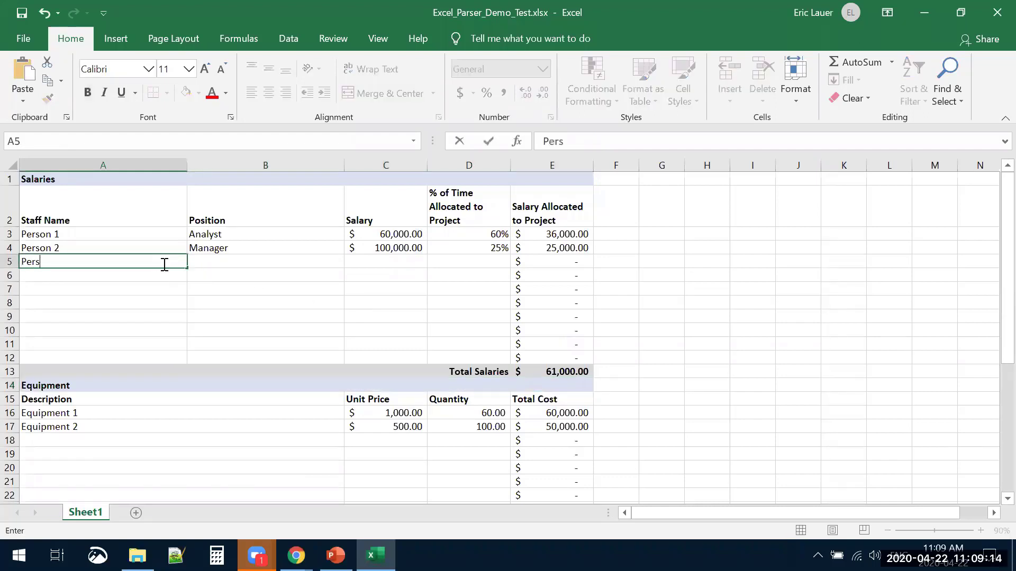
{"action": "type", "text": "on 3"}
{"action": "key", "text": "Tab"}
{"action": "type", "text": "S"}
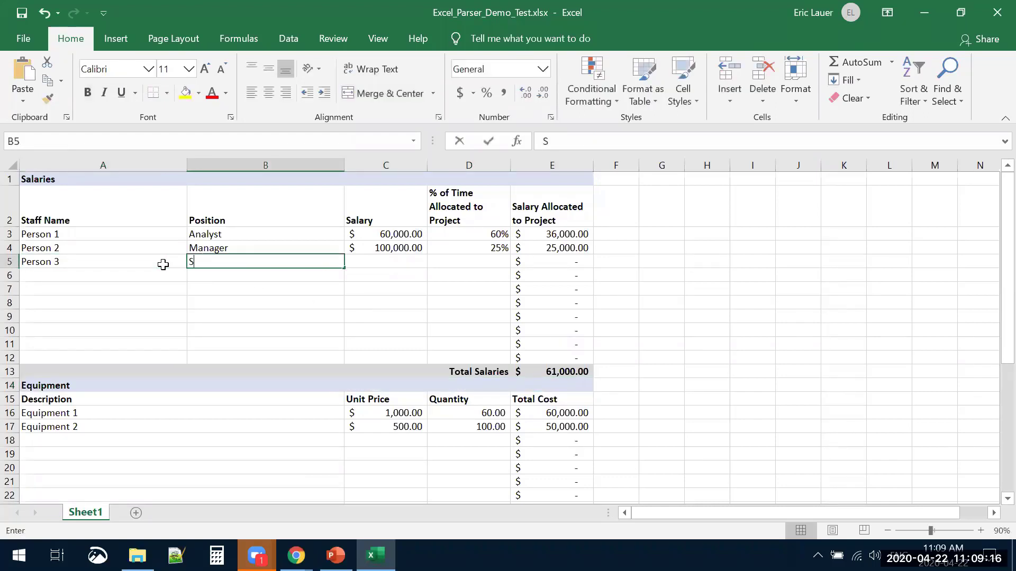
{"action": "type", "text": "taff"}
{"action": "key", "text": "Tab"}
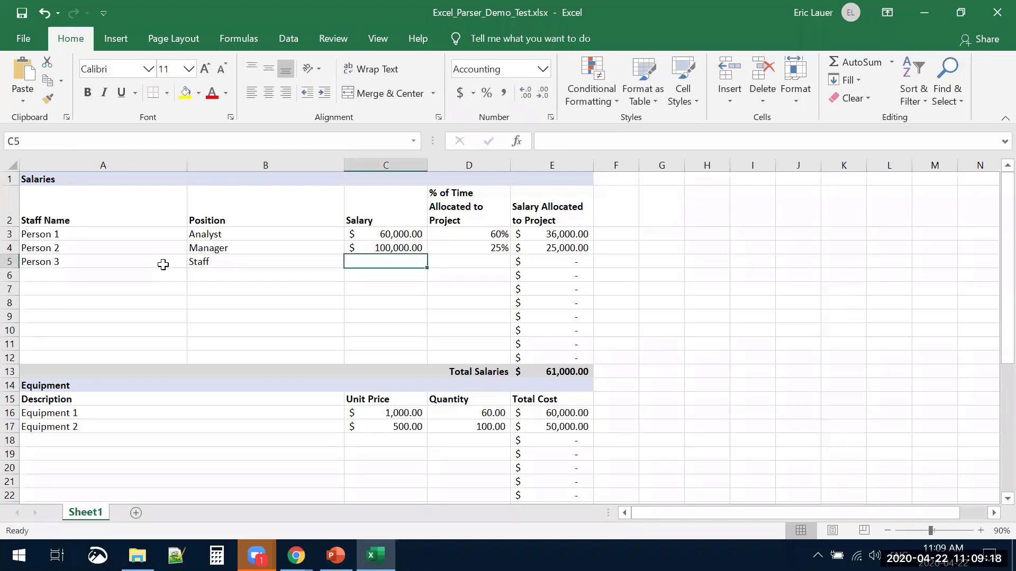
Step: Set Person 3's salary to 75000 and time allocated to the project to 30%, and save and close the workbook
{"action": "type", "text": "75000"}
{"action": "key", "text": "Tab"}
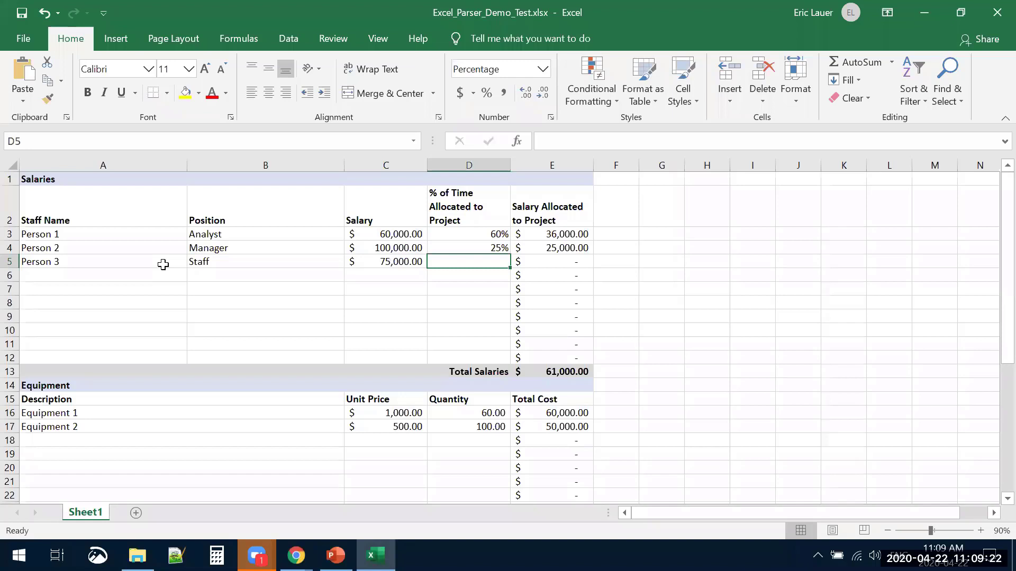
{"action": "type", "text": "30"}
{"action": "key", "text": "Tab"}
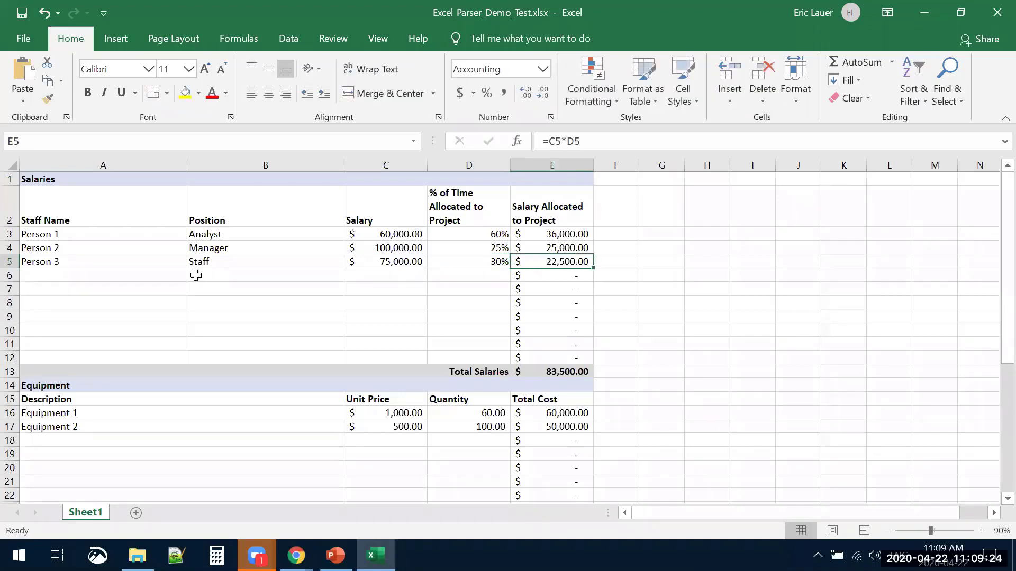
{"action": "key", "text": "ctrl+s"}
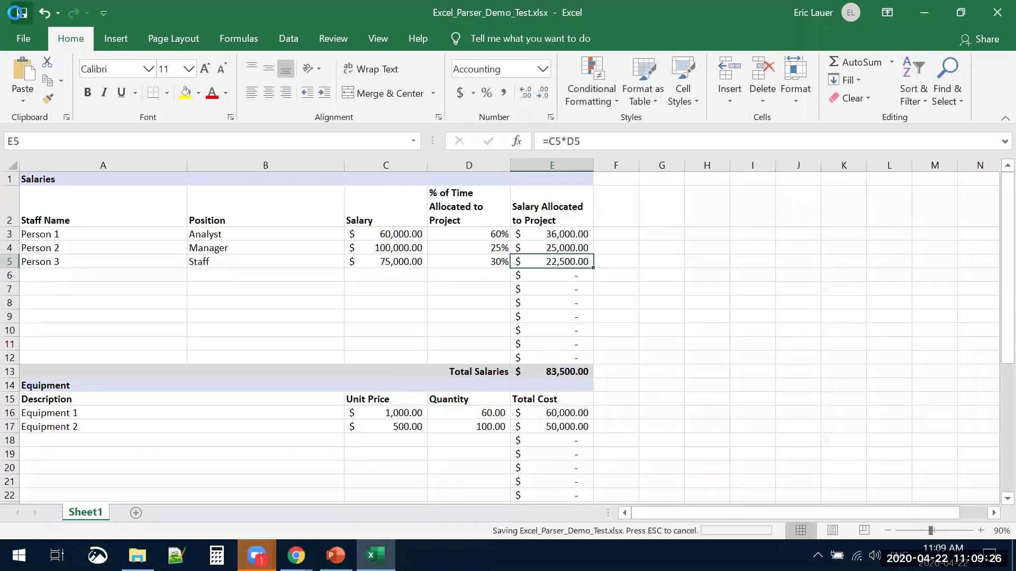
{"action": "left_click", "coordinate": [996, 12]}
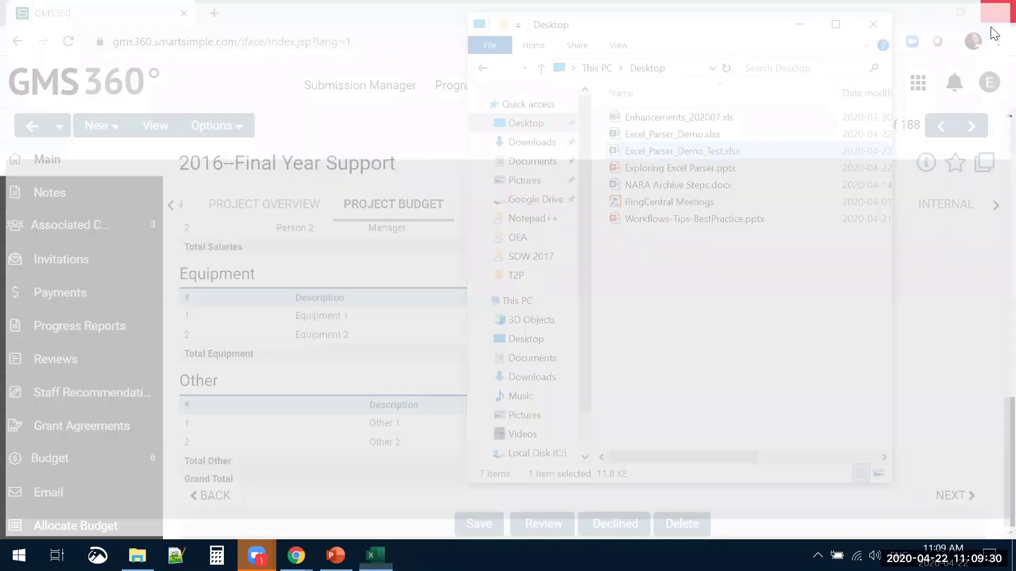
Step: Upload the edited Excel_Parser_Demo_Test.xlsx over the existing budget worksheet and save the application
{"action": "scroll", "coordinate": [285, 285], "scroll_direction": "up", "scroll_amount": 3}
{"action": "scroll", "coordinate": [238, 344], "scroll_direction": "up", "scroll_amount": 3}
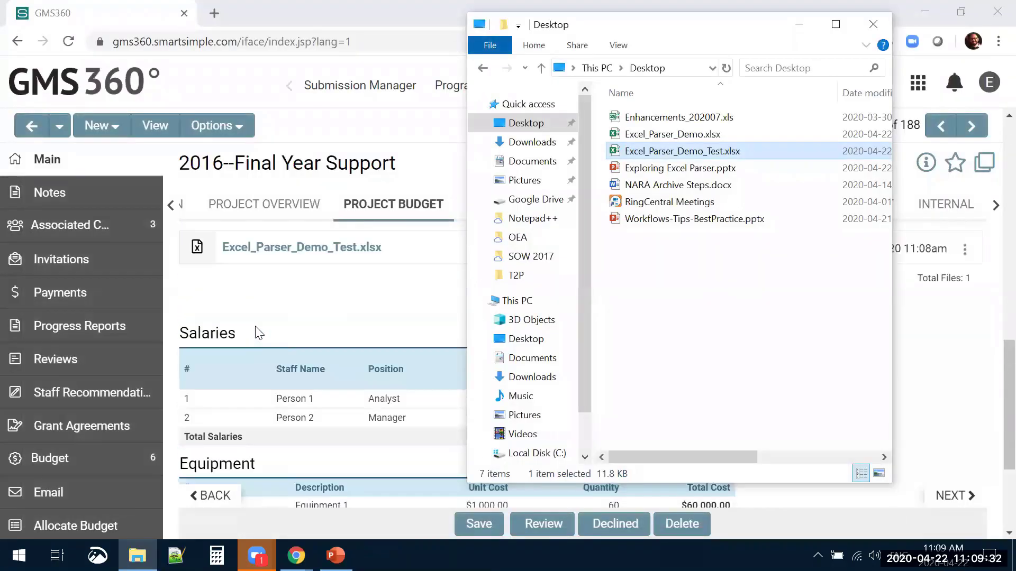
{"action": "left_click", "coordinate": [199, 292]}
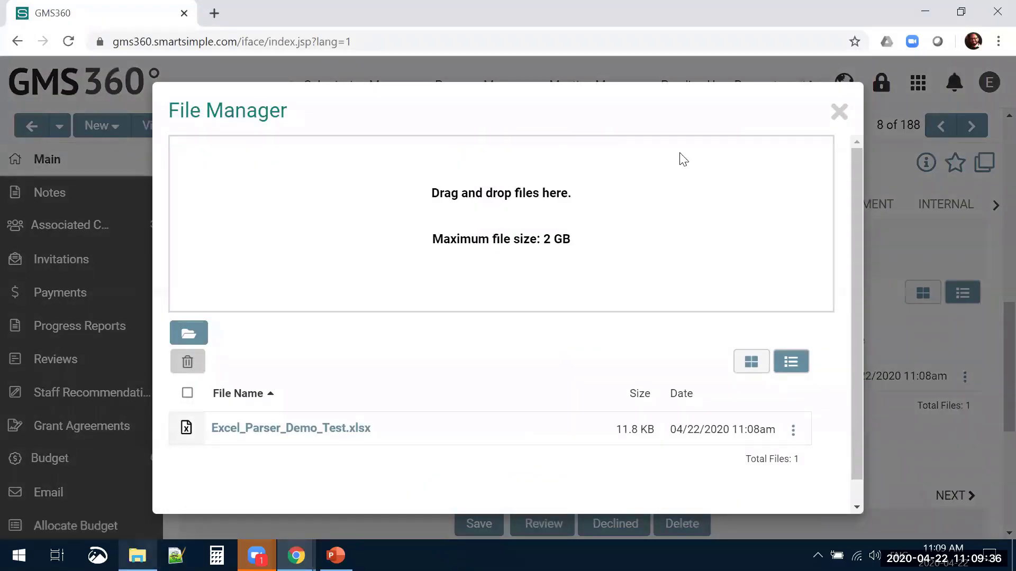
{"action": "left_click_drag", "start_coordinate": [680, 154], "coordinate": [318, 232]}
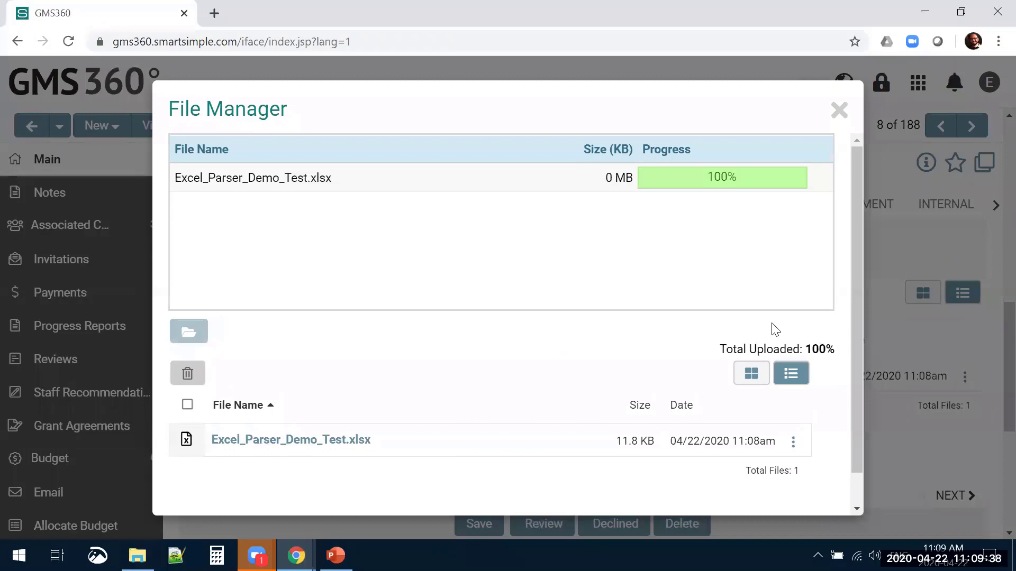
{"action": "left_click", "coordinate": [840, 110]}
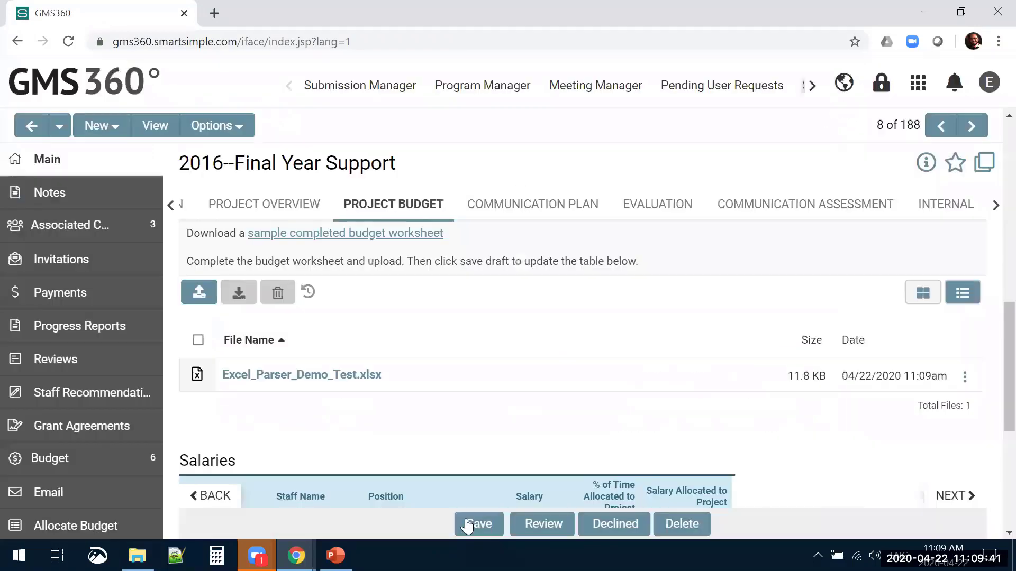
{"action": "left_click", "coordinate": [466, 525]}
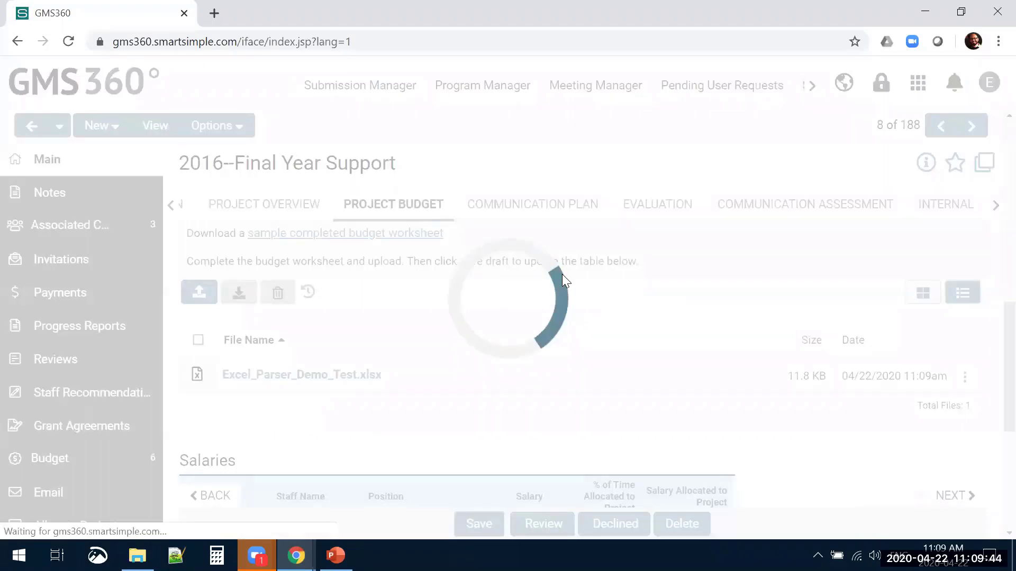
Step: Check the rows and totals of the Salaries, Equipment and Other tables after the second upload
{"action": "scroll", "coordinate": [564, 281], "scroll_direction": "down", "scroll_amount": 8}
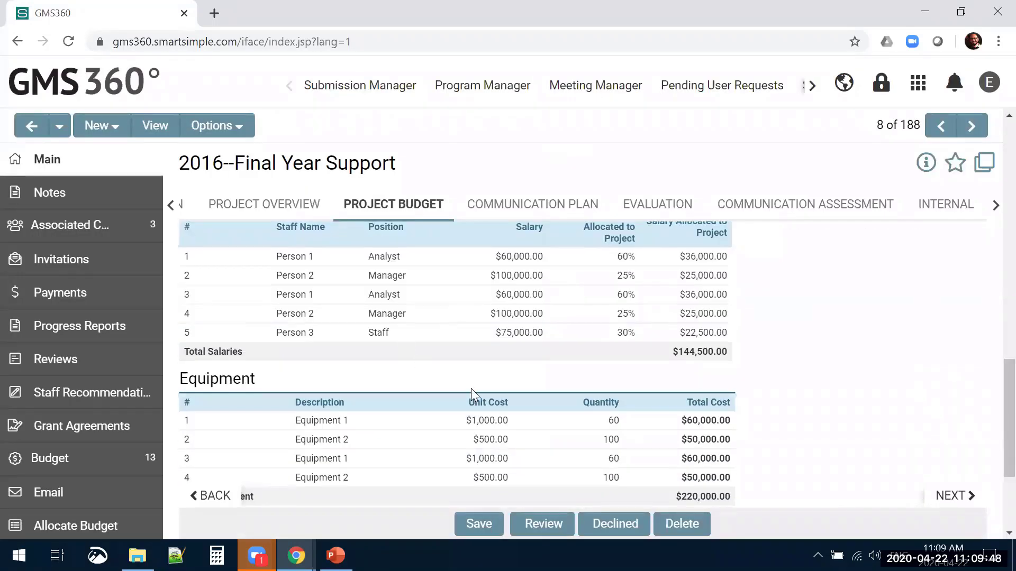
{"action": "scroll", "coordinate": [471, 394], "scroll_direction": "down", "scroll_amount": 3}
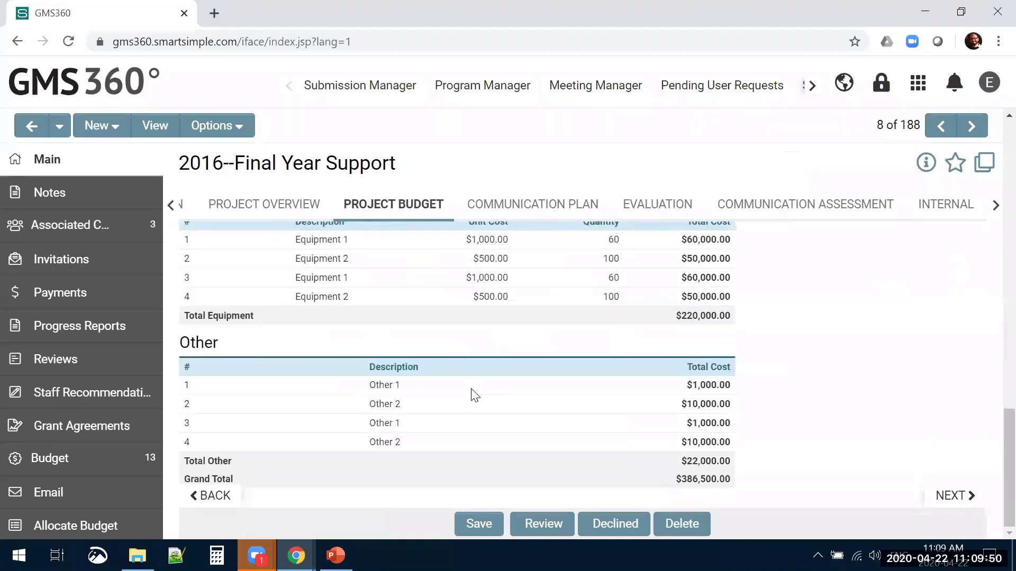
{"action": "scroll", "coordinate": [474, 395], "scroll_direction": "up", "scroll_amount": 8}
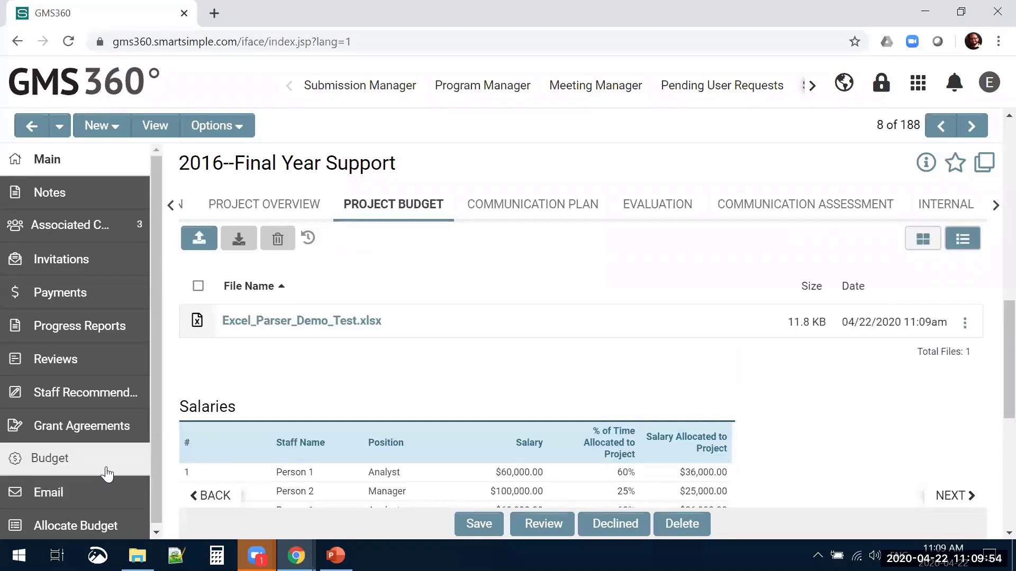
Step: Look through the grant's list of individual budget records and open the Person 3 record
{"action": "left_click", "coordinate": [106, 469]}
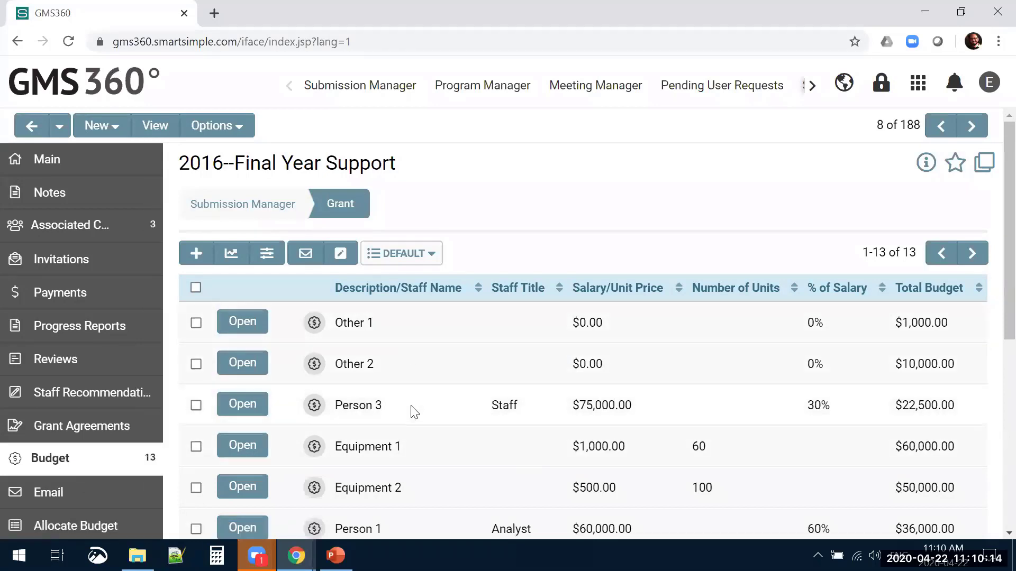
{"action": "scroll", "coordinate": [416, 407], "scroll_direction": "down", "scroll_amount": 2}
{"action": "scroll", "coordinate": [421, 409], "scroll_direction": "down", "scroll_amount": 1}
{"action": "scroll", "coordinate": [422, 409], "scroll_direction": "down", "scroll_amount": 5}
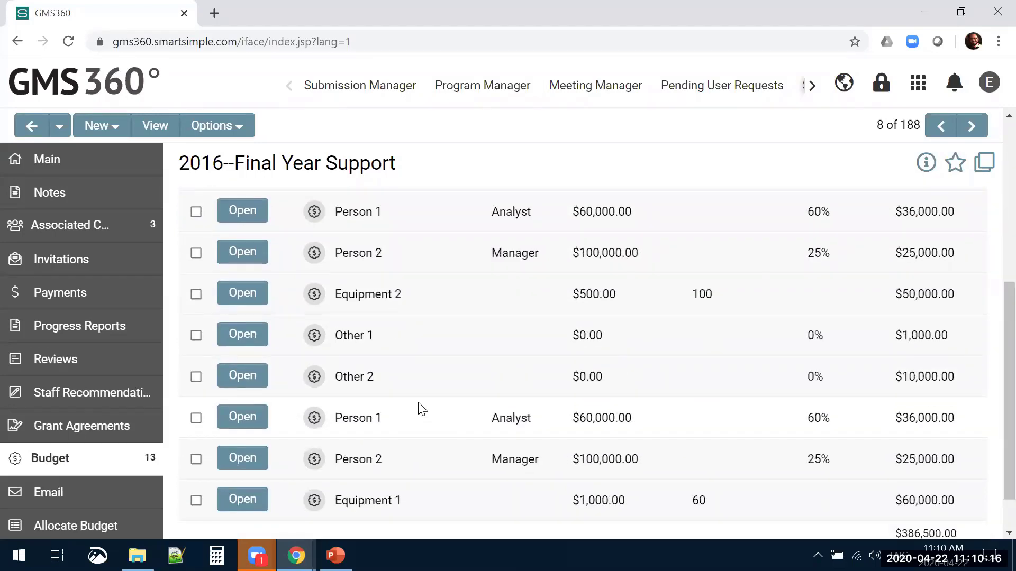
{"action": "scroll", "coordinate": [422, 408], "scroll_direction": "up", "scroll_amount": 1}
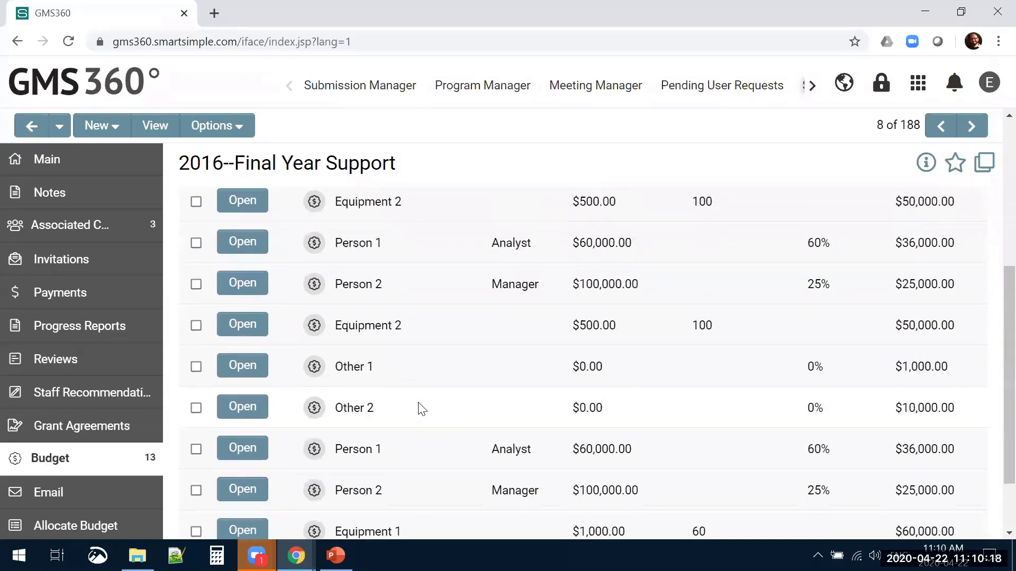
{"action": "scroll", "coordinate": [422, 408], "scroll_direction": "up", "scroll_amount": 5}
{"action": "scroll", "coordinate": [421, 408], "scroll_direction": "up", "scroll_amount": 1}
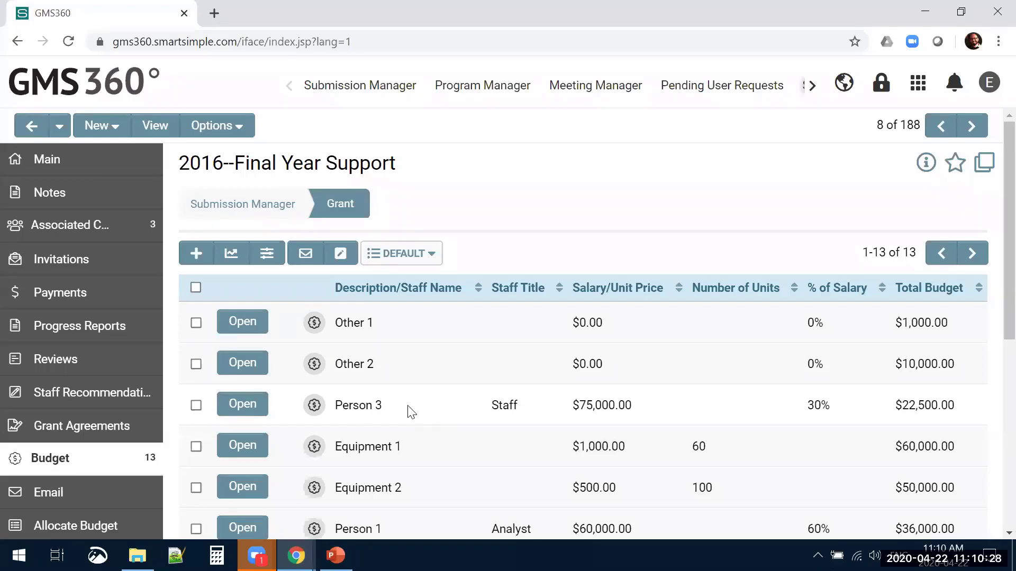
{"action": "left_click", "coordinate": [247, 406]}
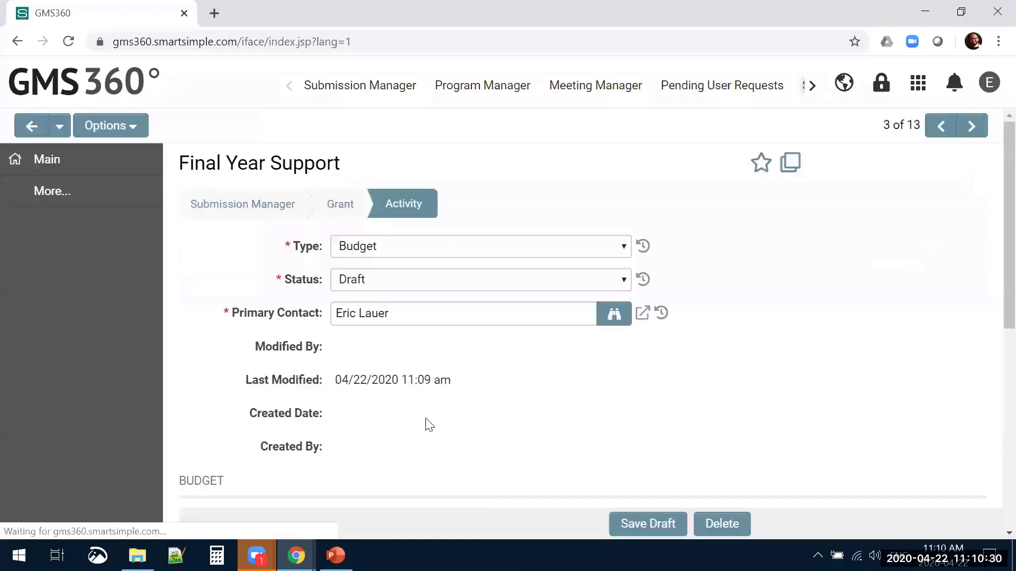
Step: Examine the Person 3 budget record's type, staff title, salary, percentage of salary and total budget fields
{"action": "scroll", "coordinate": [427, 429], "scroll_direction": "down", "scroll_amount": 4}
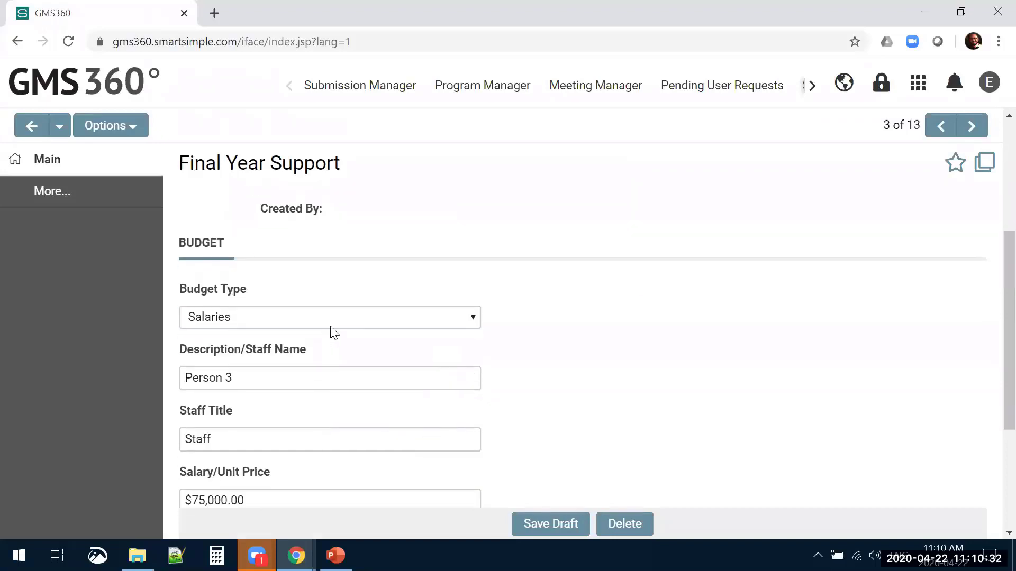
{"action": "left_click", "coordinate": [331, 317]}
{"action": "left_click", "coordinate": [571, 351]}
{"action": "scroll", "coordinate": [568, 351], "scroll_direction": "down", "scroll_amount": 3}
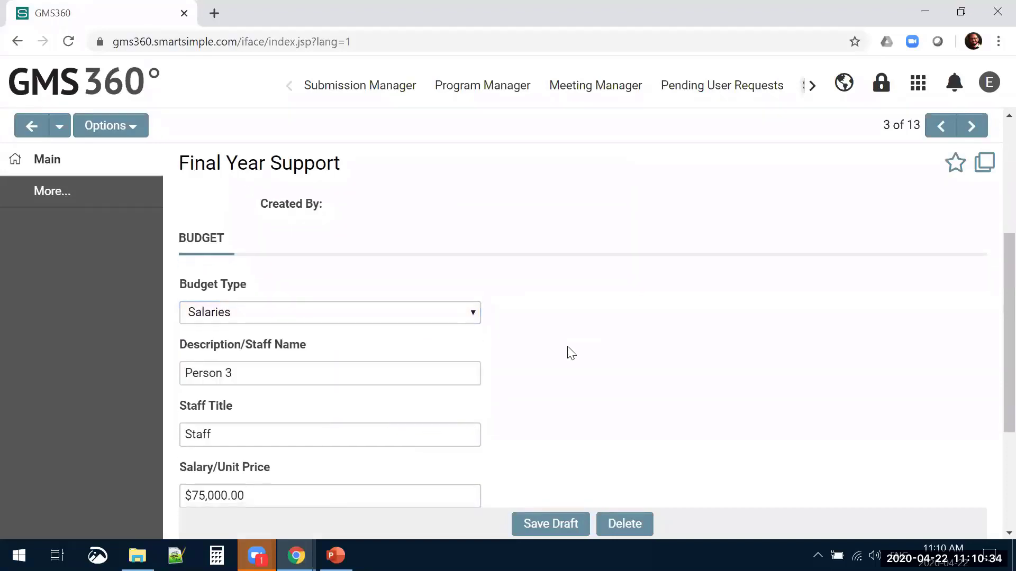
{"action": "scroll", "coordinate": [346, 331], "scroll_direction": "up", "scroll_amount": 1}
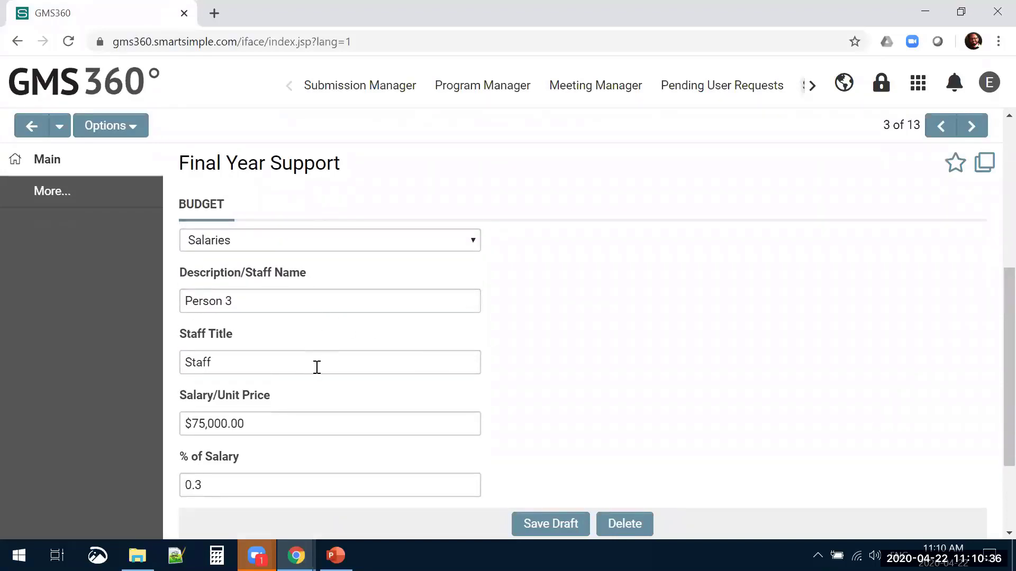
{"action": "scroll", "coordinate": [317, 367], "scroll_direction": "down", "scroll_amount": 3}
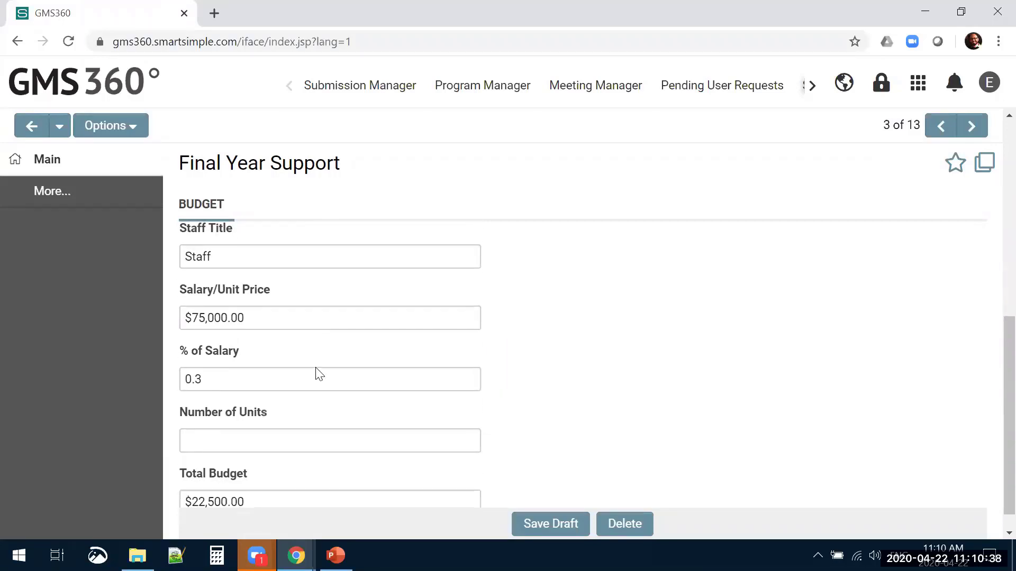
{"action": "scroll", "coordinate": [586, 444], "scroll_direction": "up", "scroll_amount": 6}
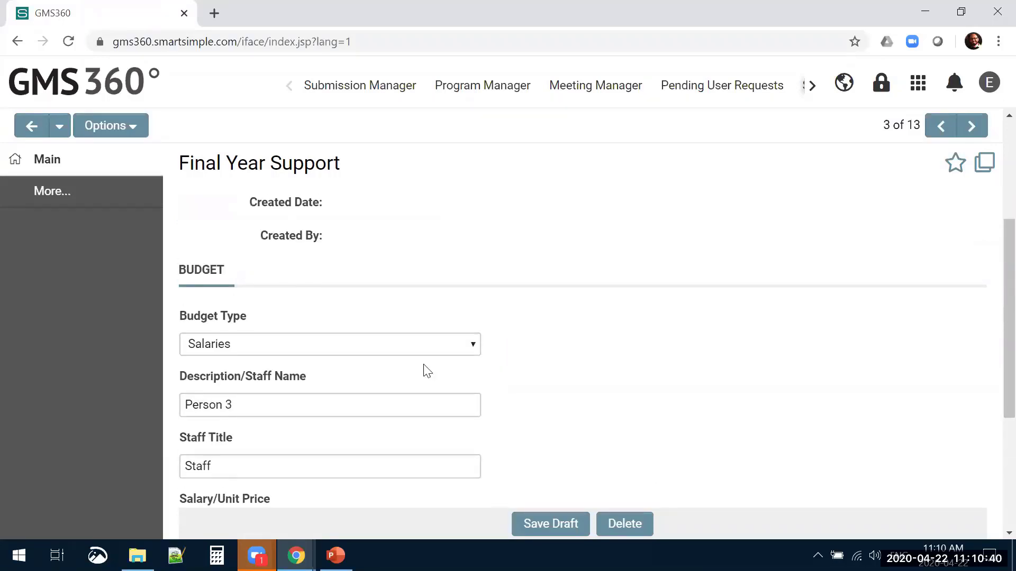
{"action": "scroll", "coordinate": [460, 322], "scroll_direction": "up", "scroll_amount": 3}
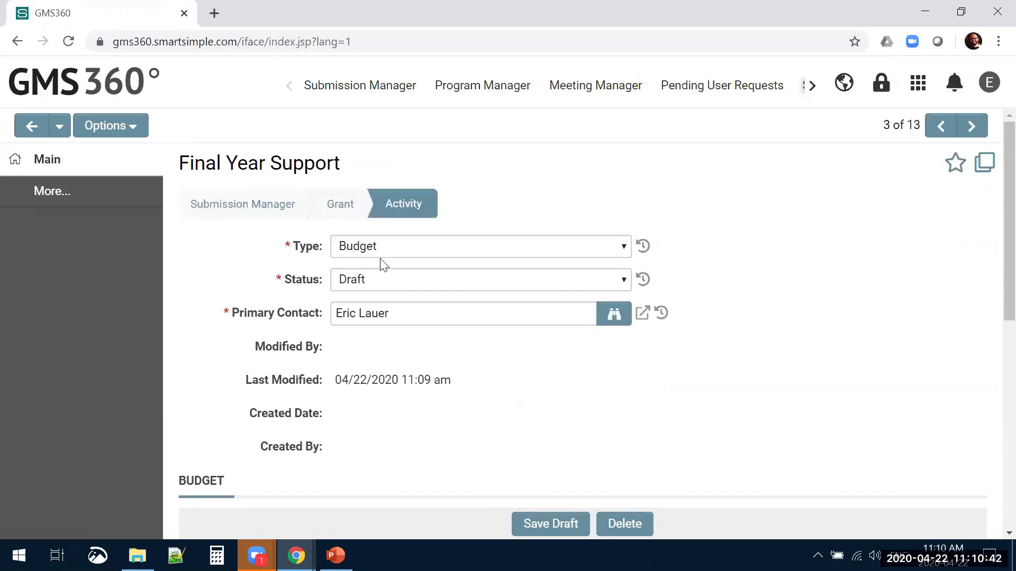
{"action": "left_click", "coordinate": [125, 127]}
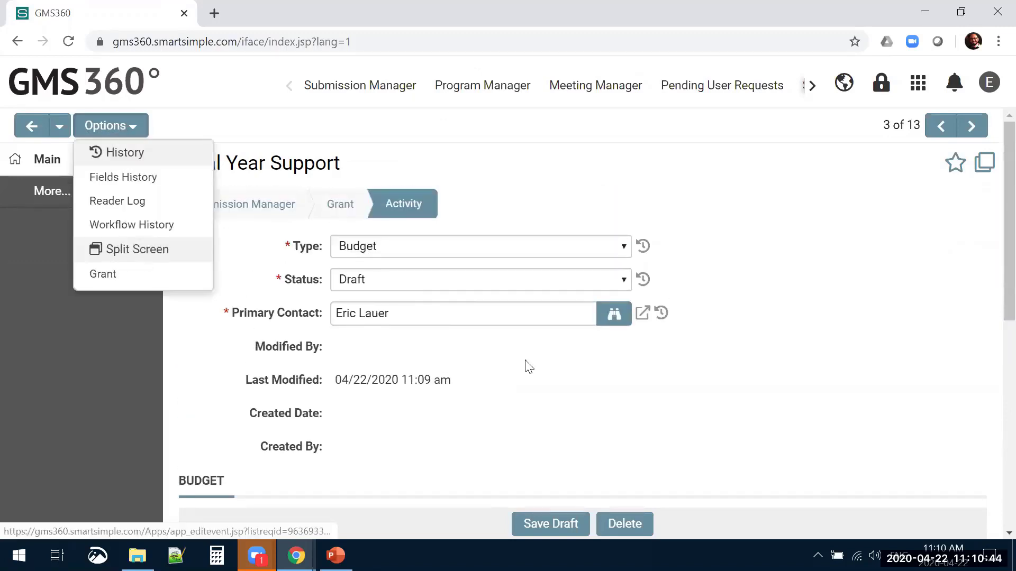
{"action": "left_click", "coordinate": [683, 440]}
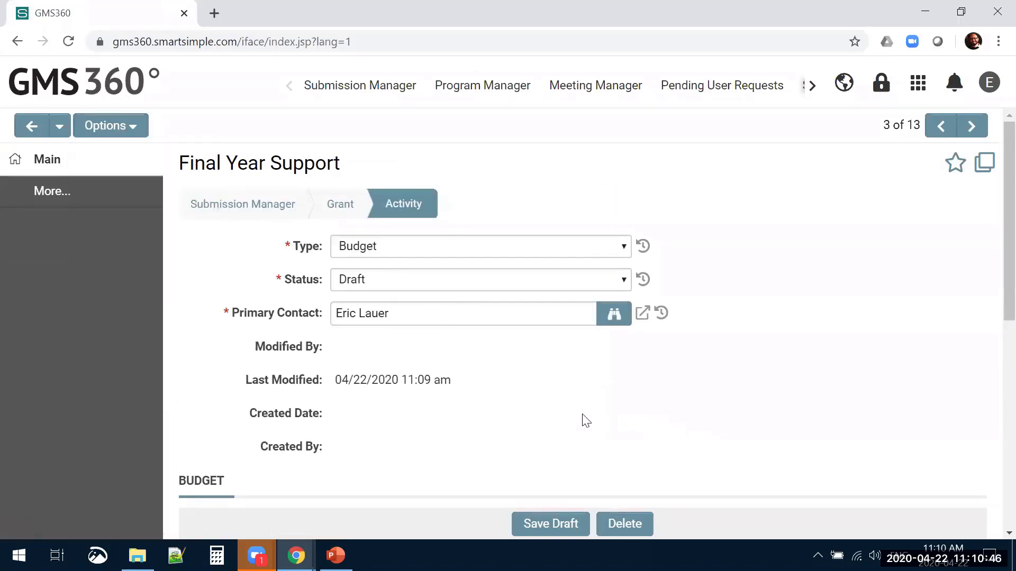
{"action": "scroll", "coordinate": [586, 420], "scroll_direction": "down", "scroll_amount": 5}
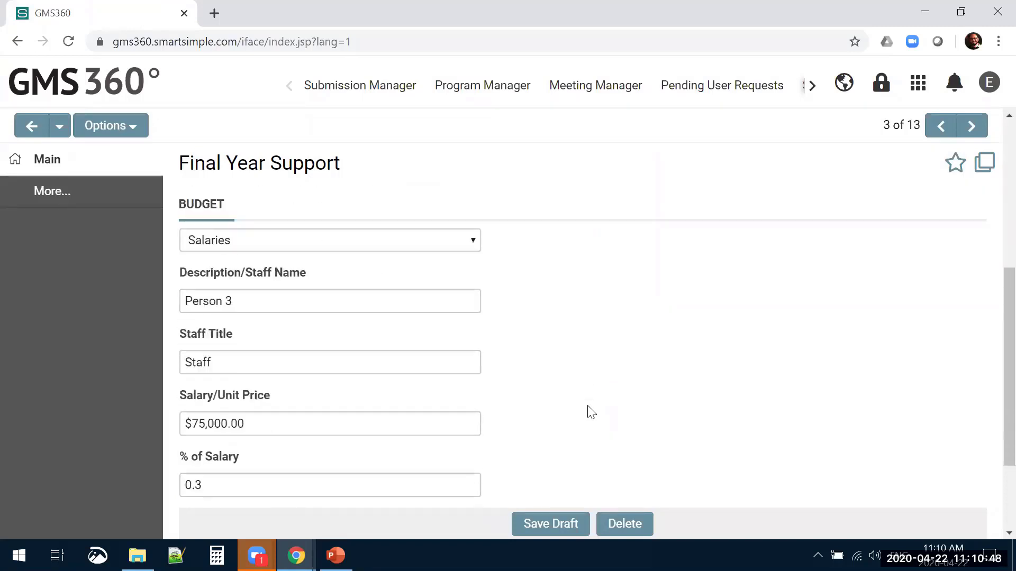
{"action": "scroll", "coordinate": [591, 415], "scroll_direction": "up", "scroll_amount": 5}
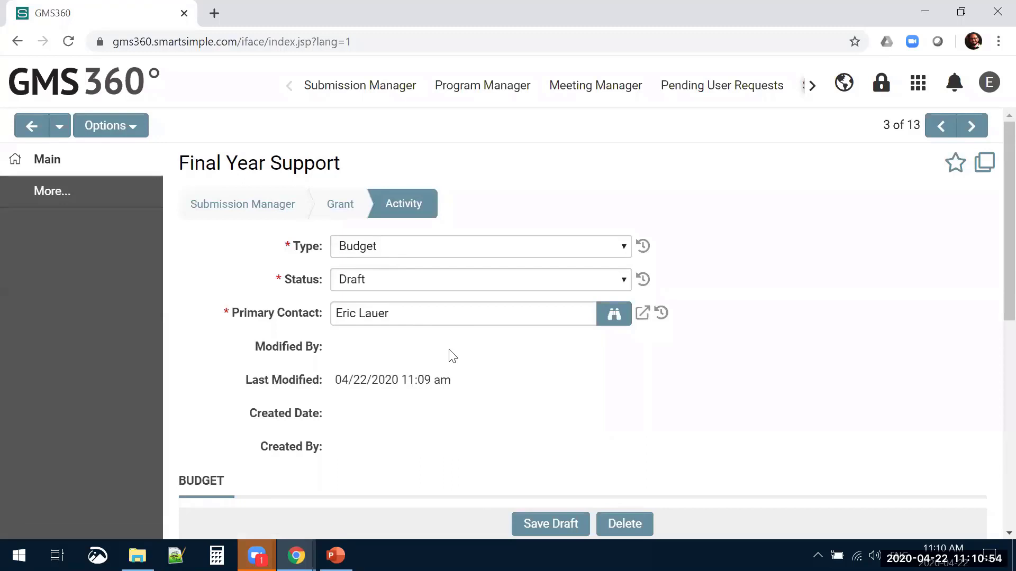
Step: Return to the parent grant and review the uploaded worksheet and Salaries table in its Project Budget section
{"action": "left_click", "coordinate": [343, 206]}
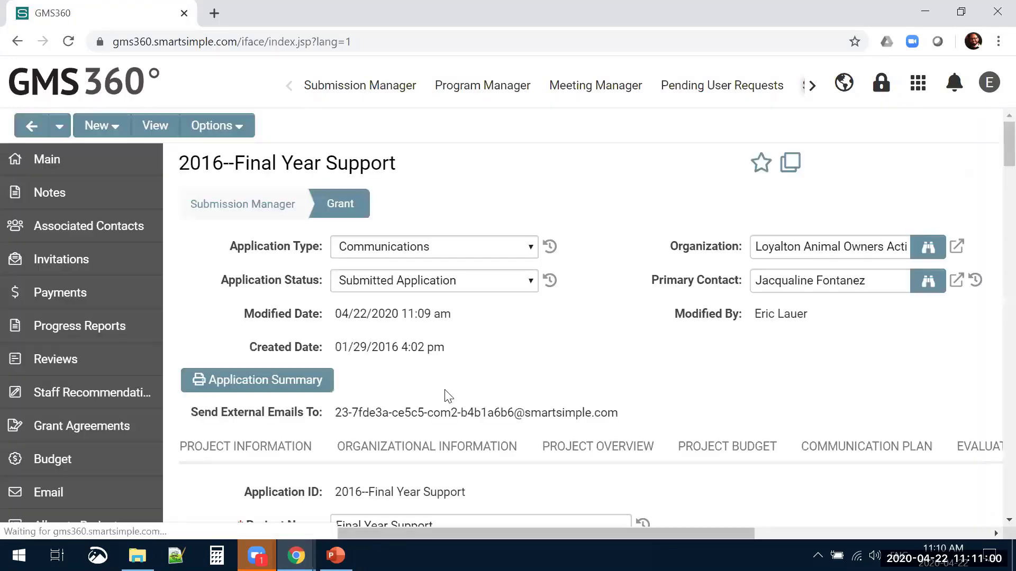
{"action": "scroll", "coordinate": [590, 381], "scroll_direction": "down", "scroll_amount": 7}
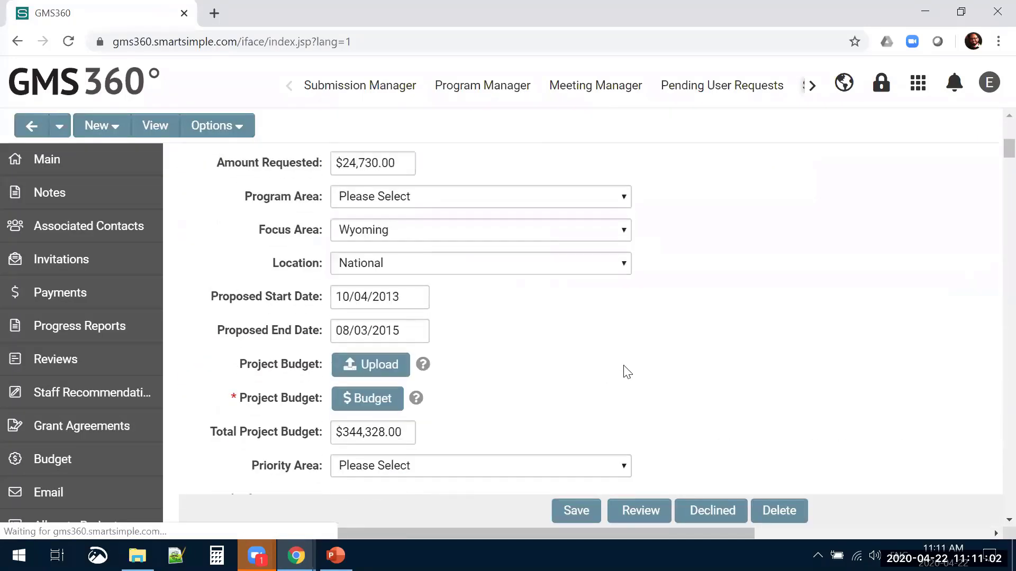
{"action": "scroll", "coordinate": [627, 372], "scroll_direction": "down", "scroll_amount": 10}
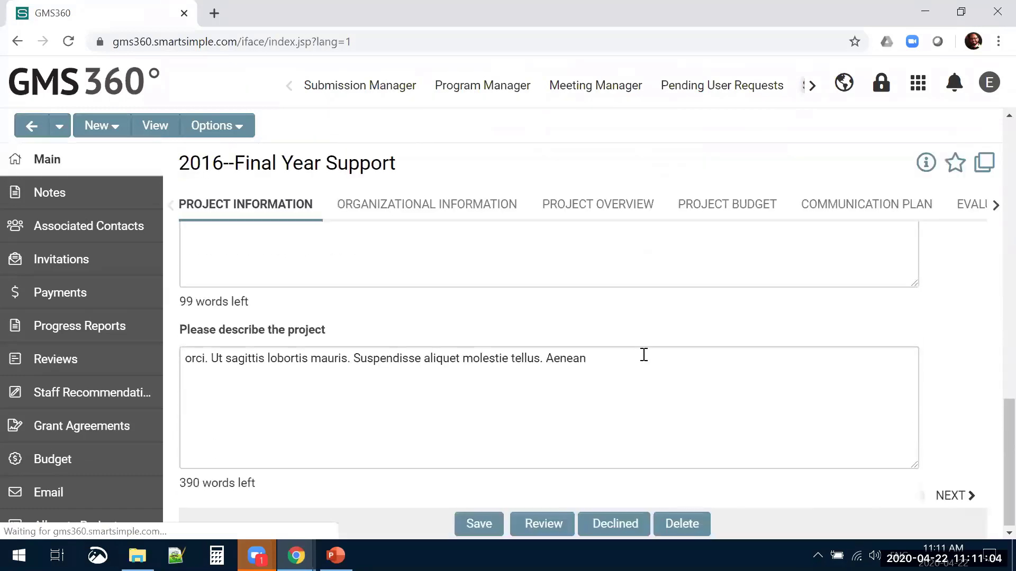
{"action": "left_click", "coordinate": [709, 218]}
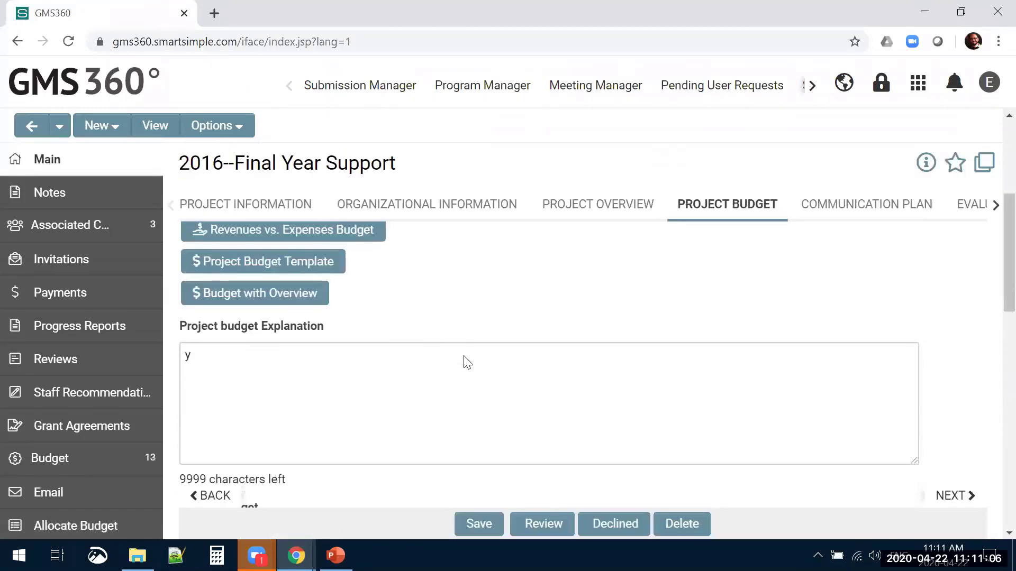
{"action": "scroll", "coordinate": [478, 376], "scroll_direction": "down", "scroll_amount": 5}
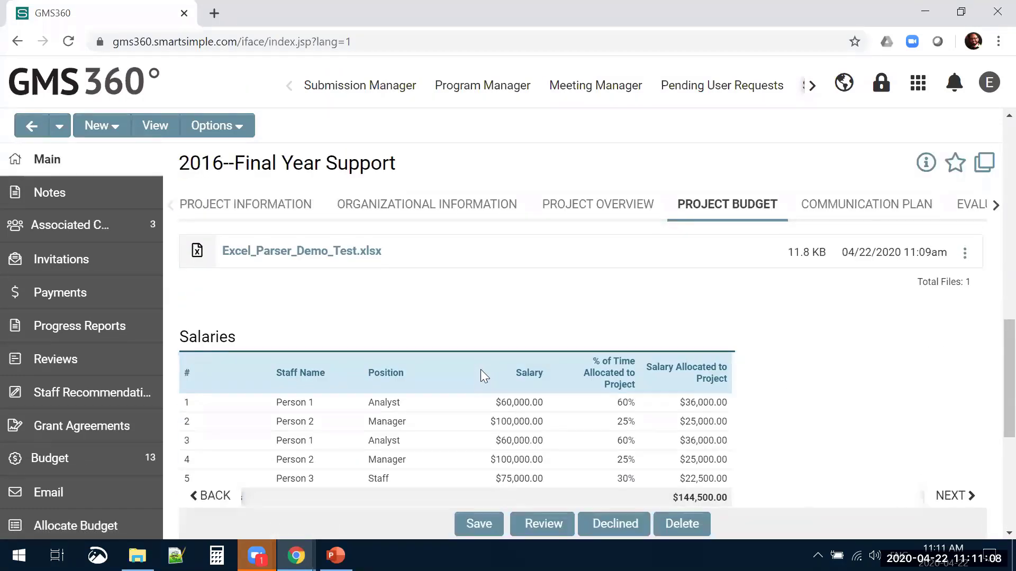
{"action": "scroll", "coordinate": [482, 371], "scroll_direction": "up", "scroll_amount": 3}
{"action": "left_click", "coordinate": [239, 130]}
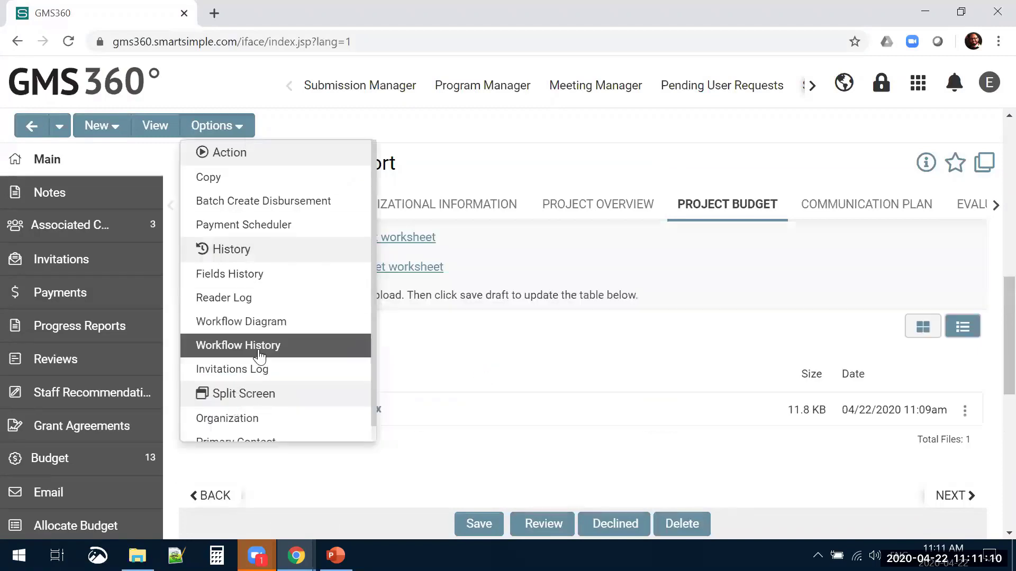
{"action": "scroll", "coordinate": [260, 356], "scroll_direction": "down", "scroll_amount": 1}
{"action": "left_click", "coordinate": [485, 371]}
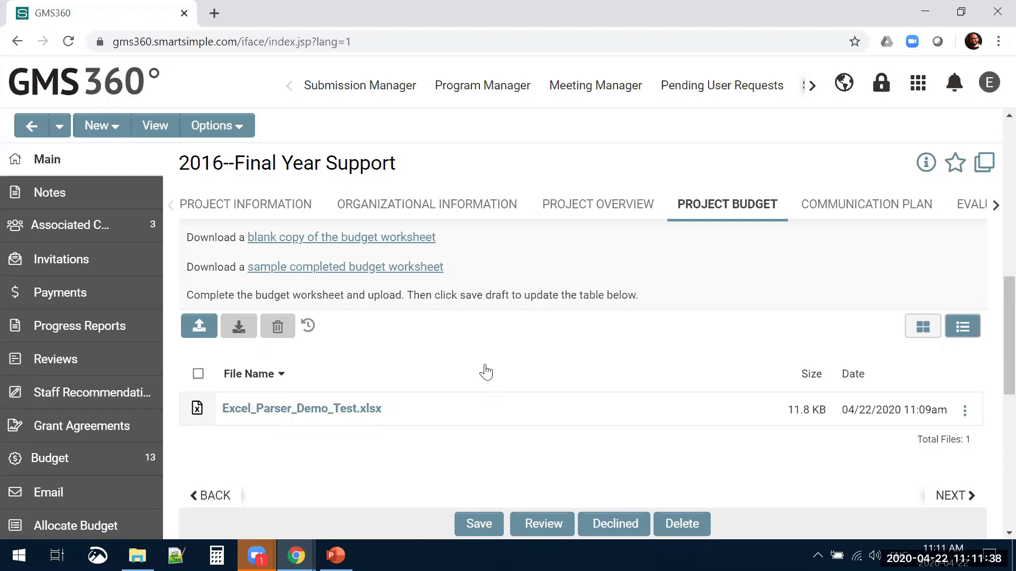
Step: Open the Submission Manager's settings from Tracking Applications and bring up the Grant custom fields list
{"action": "left_click", "coordinate": [911, 97]}
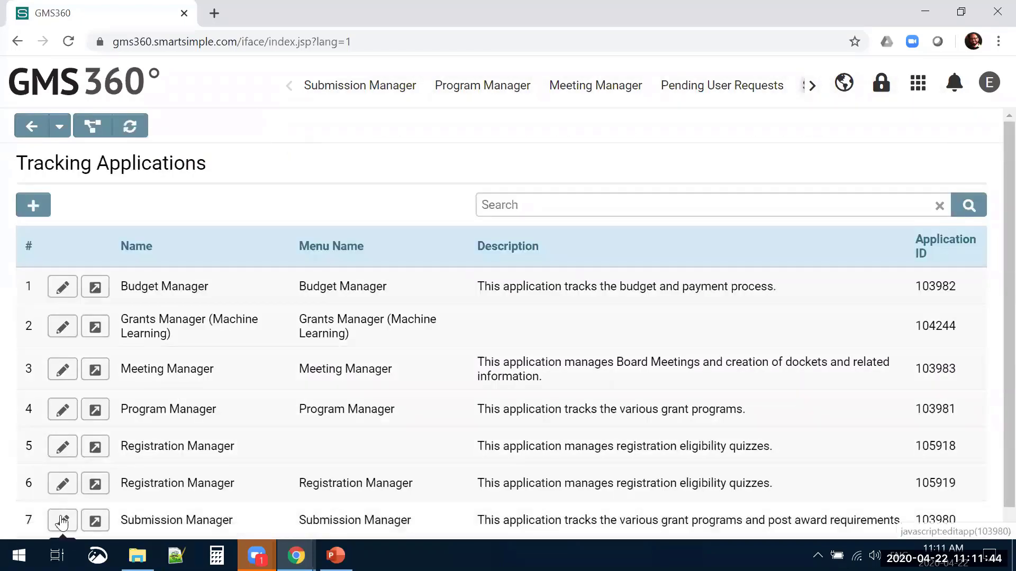
{"action": "scroll", "coordinate": [111, 447], "scroll_direction": "down", "scroll_amount": 1}
{"action": "left_click", "coordinate": [61, 502]}
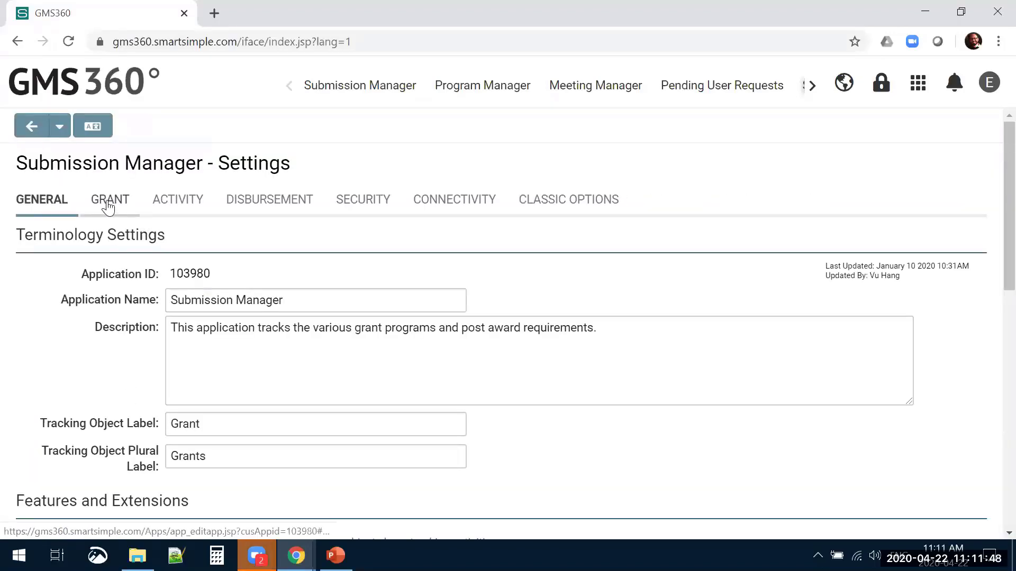
{"action": "left_click", "coordinate": [109, 204]}
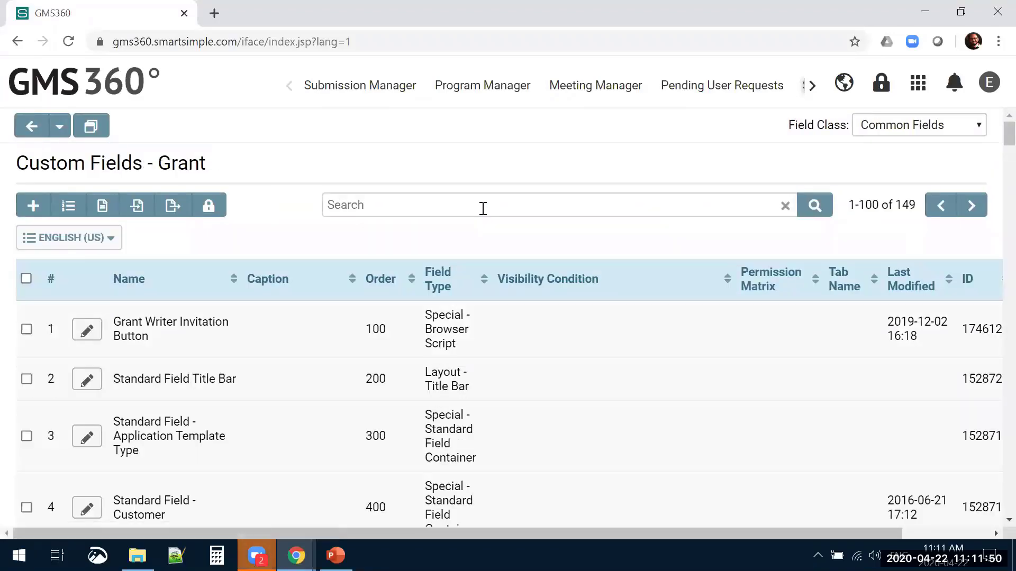
Step: Search the Grant custom fields for "excel" and open the ExcelParser upload field for editing
{"action": "left_click", "coordinate": [483, 206]}
{"action": "type", "text": "excel"}
{"action": "key", "text": "Return"}
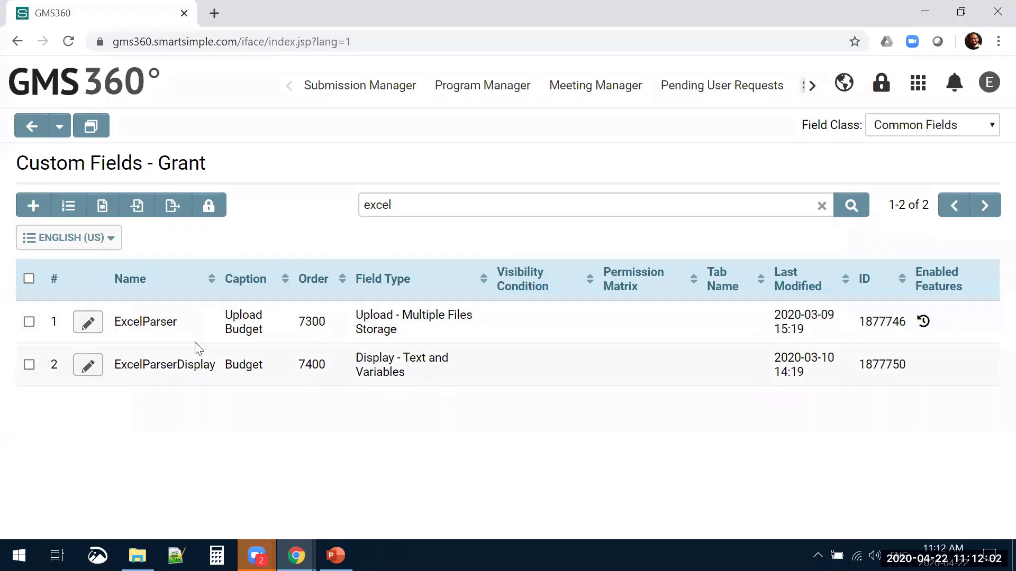
{"action": "left_click", "coordinate": [89, 323]}
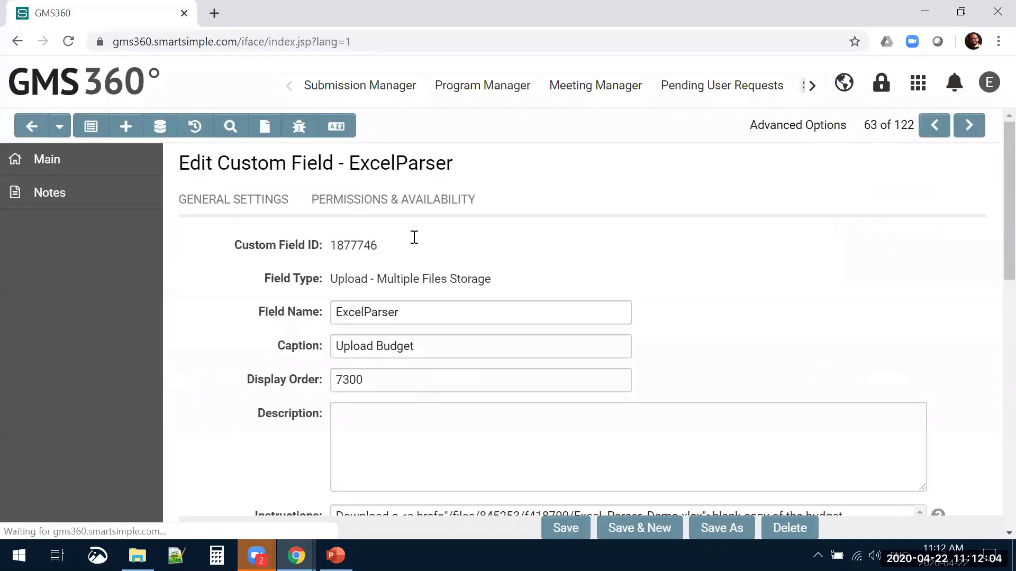
Step: Check the ExcelParser field's field type and read the help note on its Enable Excel Parsing option
{"action": "left_click_drag", "start_coordinate": [507, 285], "coordinate": [329, 286]}
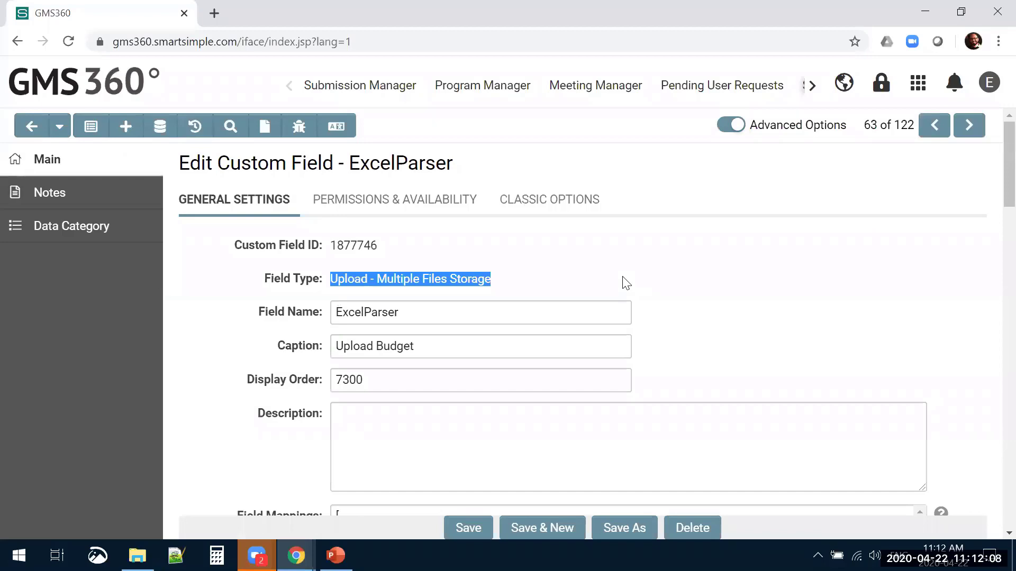
{"action": "left_click", "coordinate": [625, 283]}
{"action": "scroll", "coordinate": [675, 317], "scroll_direction": "down", "scroll_amount": 6}
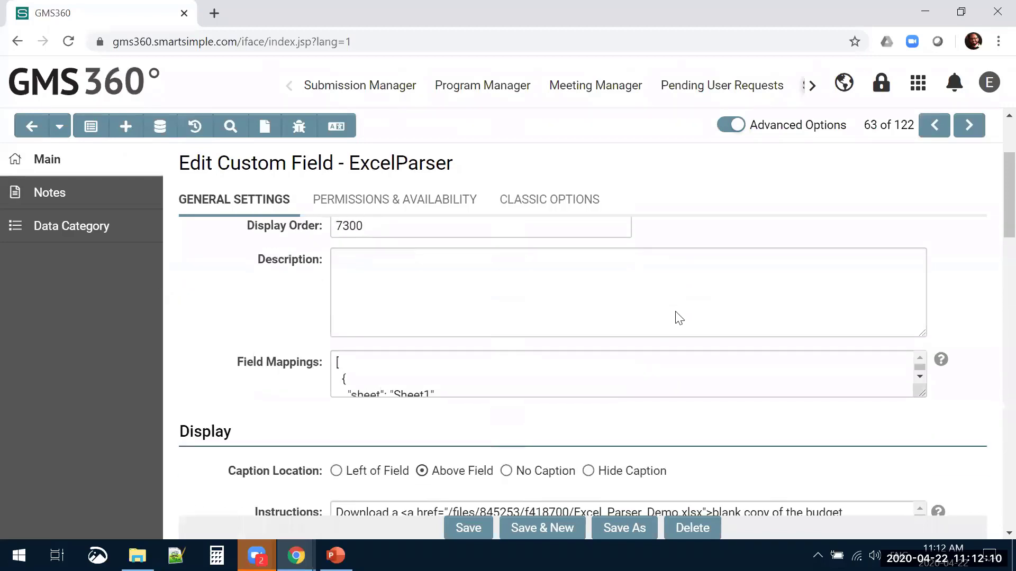
{"action": "scroll", "coordinate": [628, 406], "scroll_direction": "down", "scroll_amount": 15}
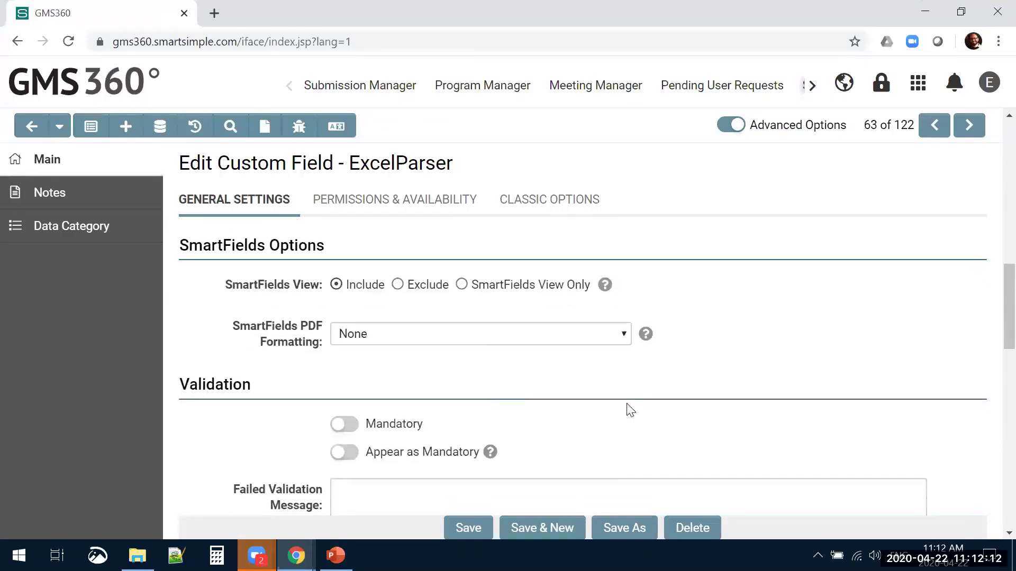
{"action": "scroll", "coordinate": [630, 409], "scroll_direction": "down", "scroll_amount": 2}
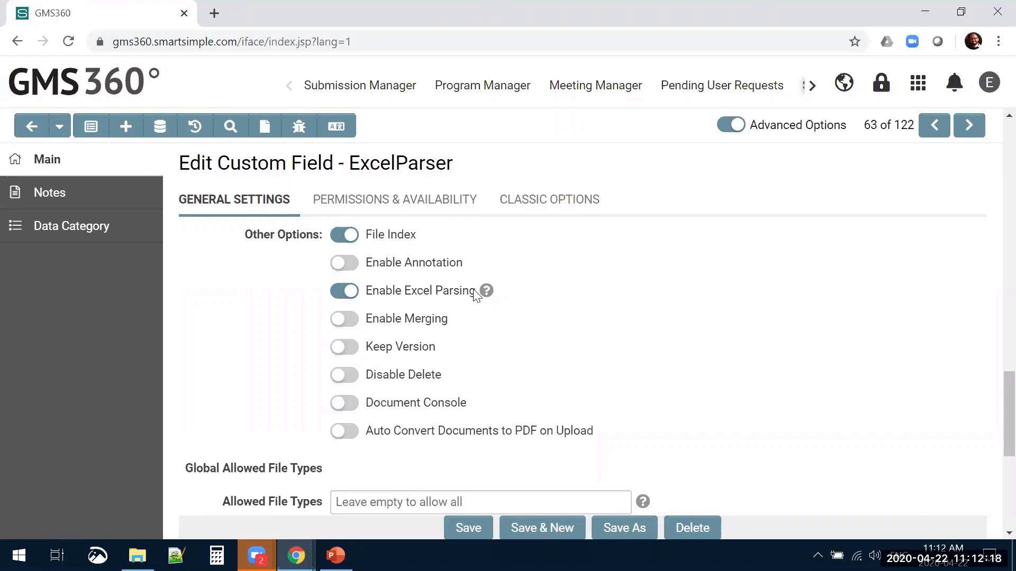
{"action": "mouse_move", "coordinate": [483, 294]}
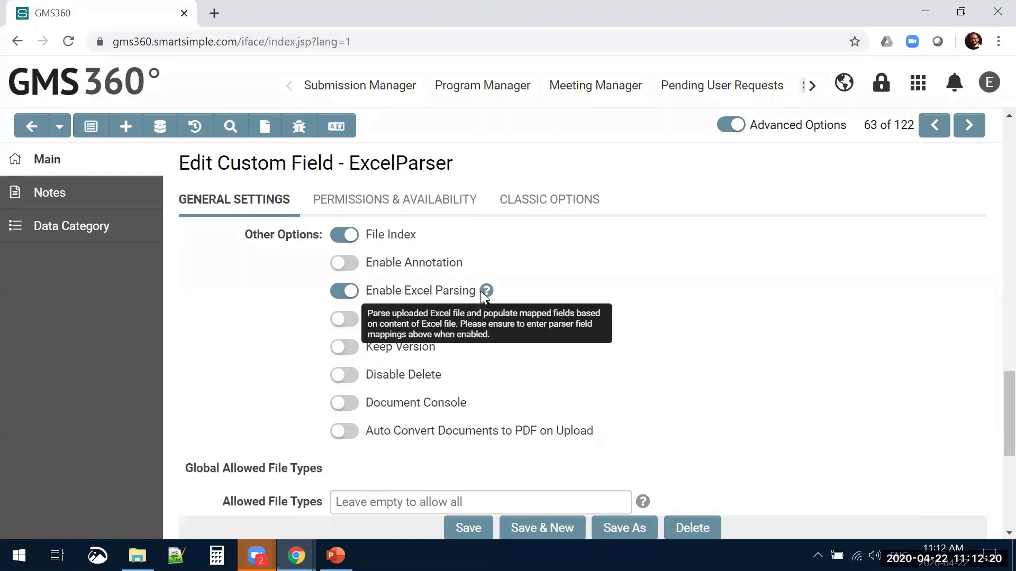
Step: Find the ExcelParser field's Field Mappings setting and slightly enlarge its text area to view the JSON
{"action": "scroll", "coordinate": [613, 391], "scroll_direction": "up", "scroll_amount": 9}
{"action": "scroll", "coordinate": [616, 391], "scroll_direction": "up", "scroll_amount": 9}
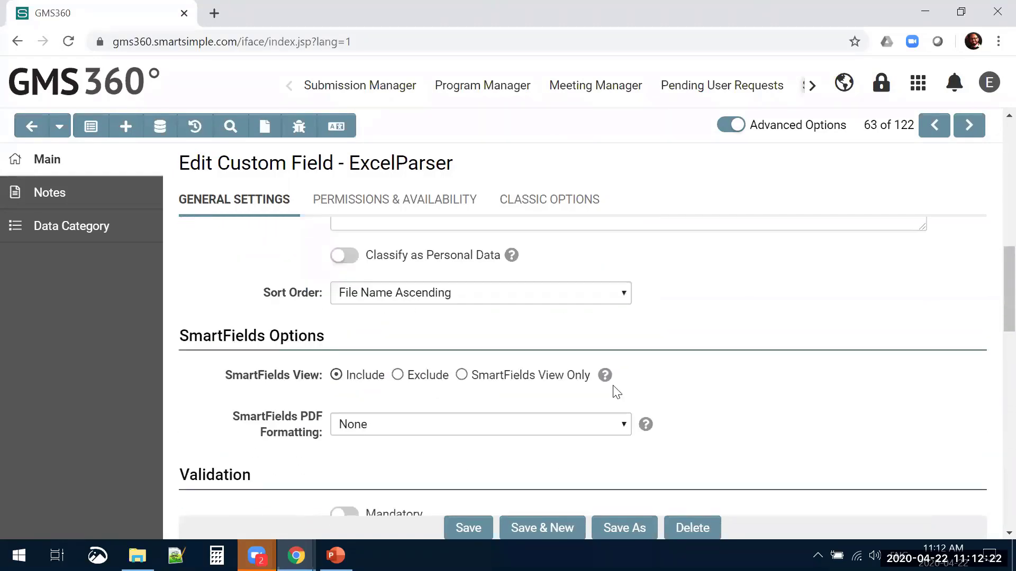
{"action": "scroll", "coordinate": [614, 385], "scroll_direction": "up", "scroll_amount": 5}
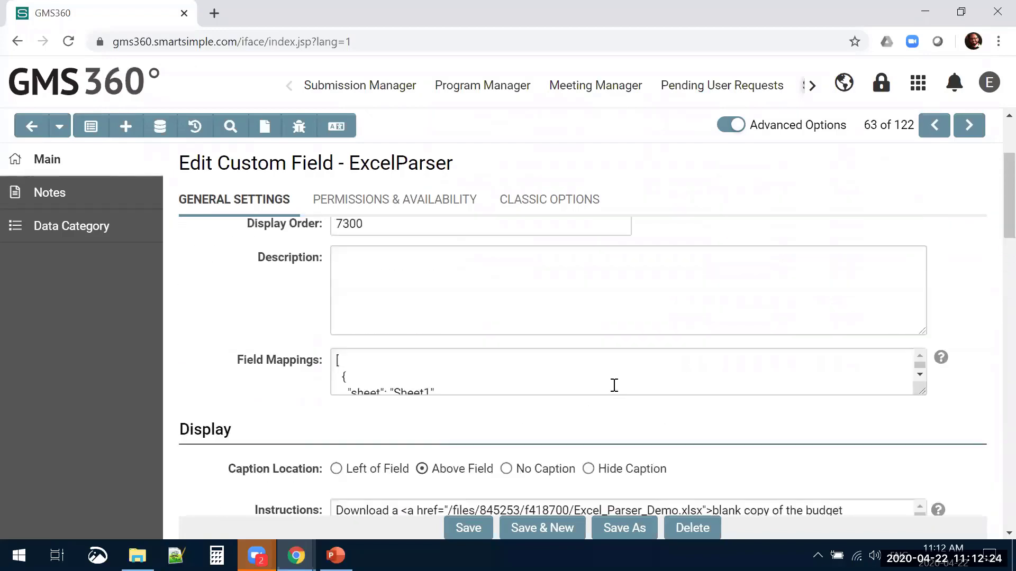
{"action": "scroll", "coordinate": [661, 381], "scroll_direction": "down", "scroll_amount": 3}
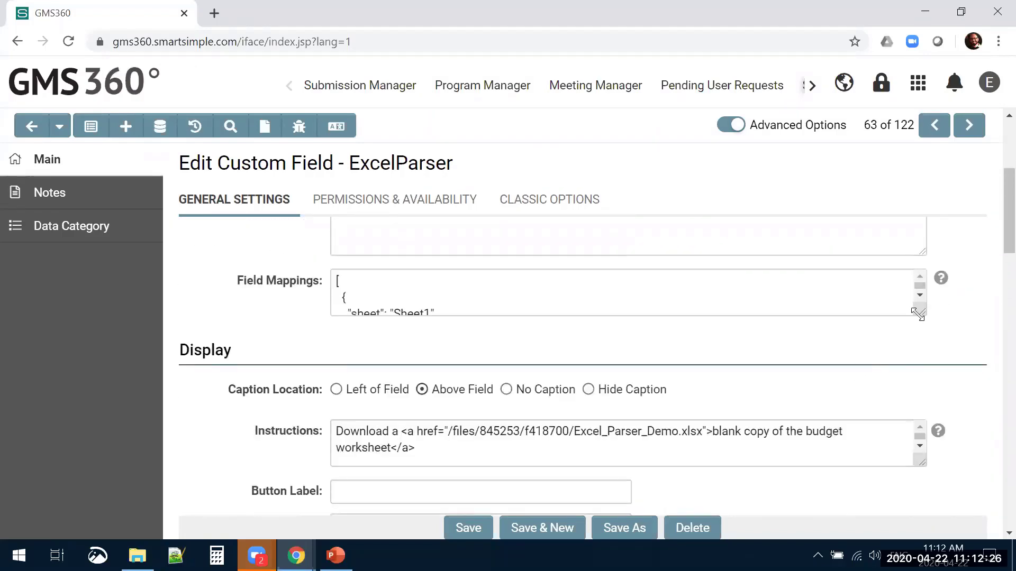
{"action": "left_click_drag", "start_coordinate": [919, 314], "coordinate": [922, 322]}
{"action": "scroll", "coordinate": [810, 444], "scroll_direction": "down", "scroll_amount": 1}
{"action": "scroll", "coordinate": [809, 444], "scroll_direction": "up", "scroll_amount": 1}
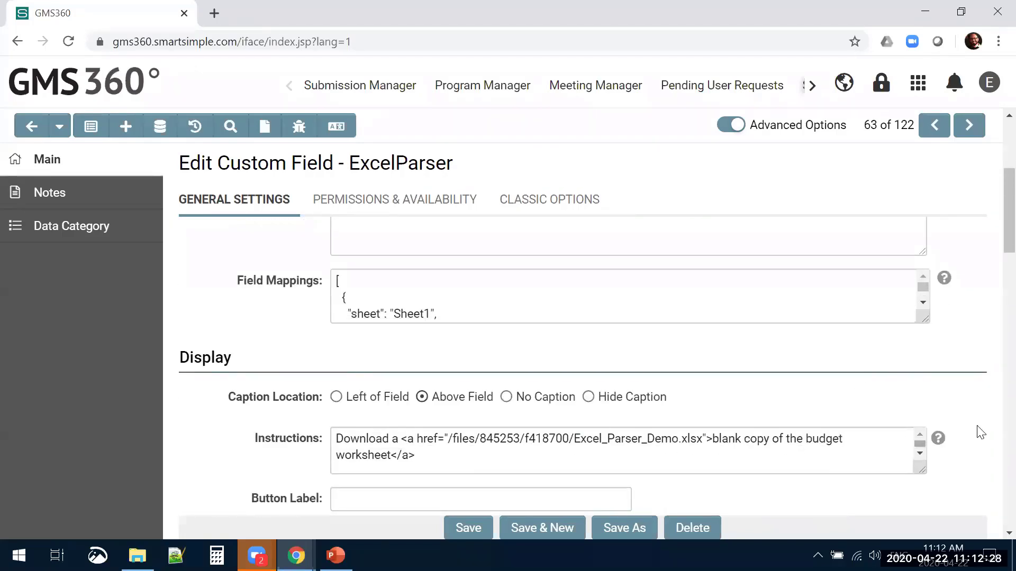
Step: Enlarge the Instructions text area to read the worksheet download links, and look up where SmartFolders is found
{"action": "scroll", "coordinate": [982, 428], "scroll_direction": "down", "scroll_amount": 3}
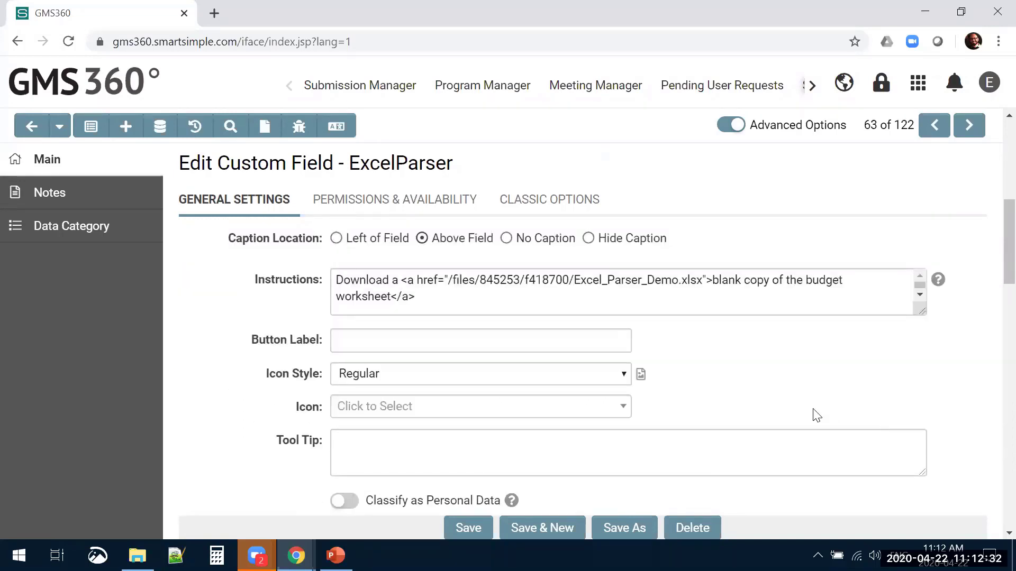
{"action": "left_click_drag", "start_coordinate": [921, 312], "coordinate": [930, 406]}
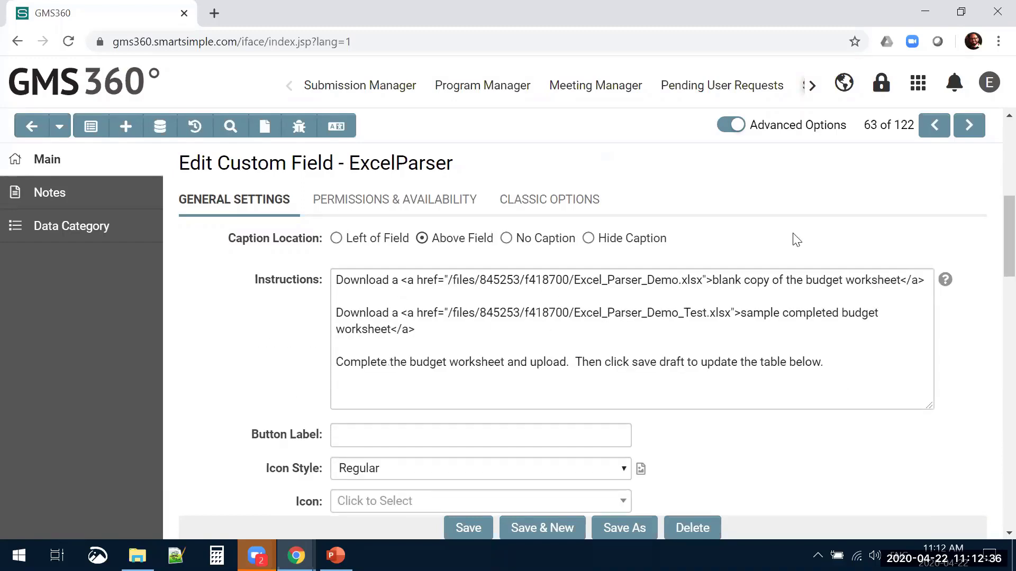
{"action": "left_click", "coordinate": [919, 84]}
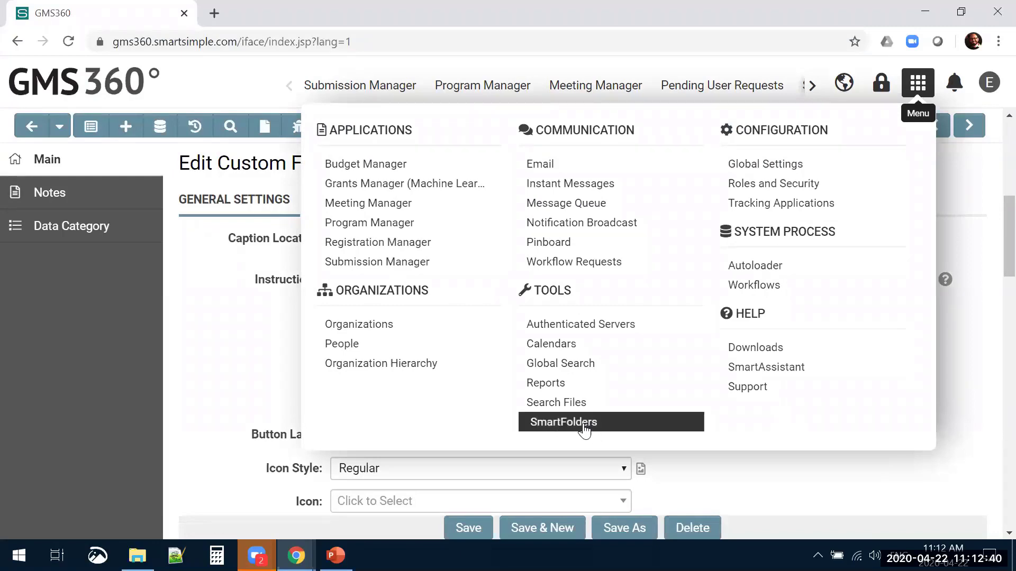
{"action": "left_click", "coordinate": [227, 334]}
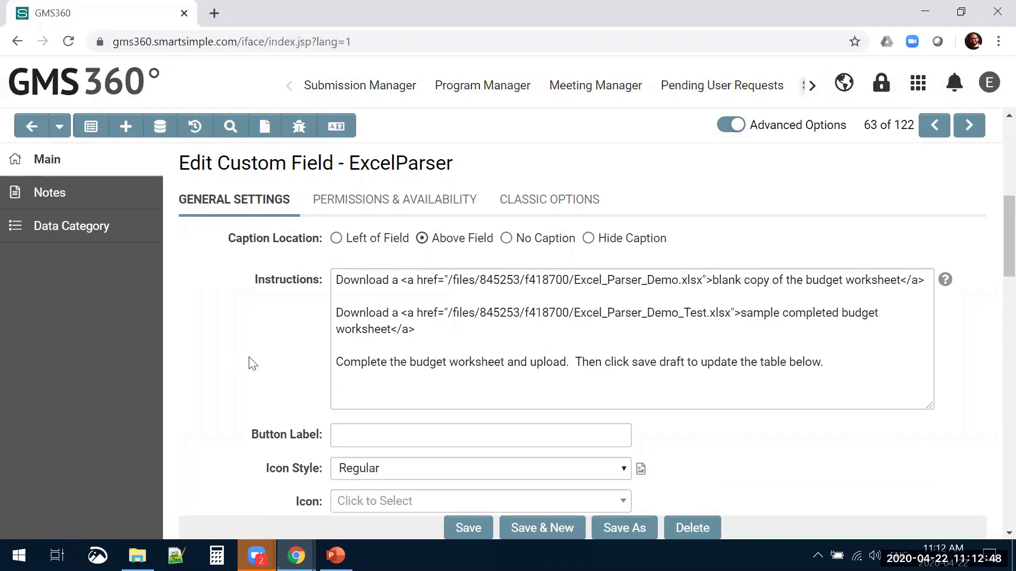
Step: Enlarge the Field Mappings text area to show about a dozen JSON lines and skim the Salaries and Equipment mapping blocks
{"action": "scroll", "coordinate": [269, 362], "scroll_direction": "up", "scroll_amount": 1}
{"action": "scroll", "coordinate": [272, 361], "scroll_direction": "up", "scroll_amount": 5}
{"action": "scroll", "coordinate": [272, 359], "scroll_direction": "down", "scroll_amount": 2}
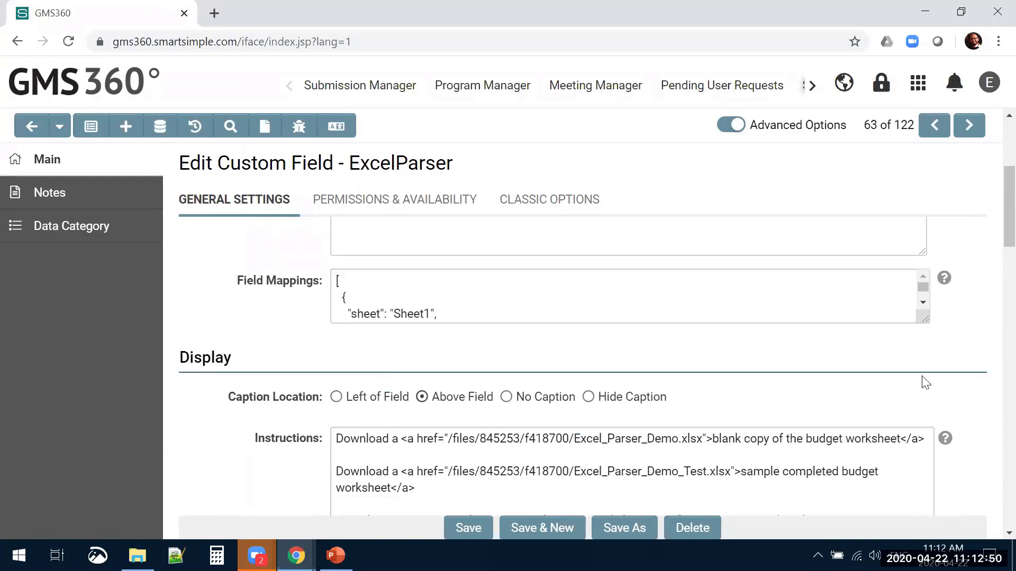
{"action": "left_click_drag", "start_coordinate": [925, 320], "coordinate": [945, 505]}
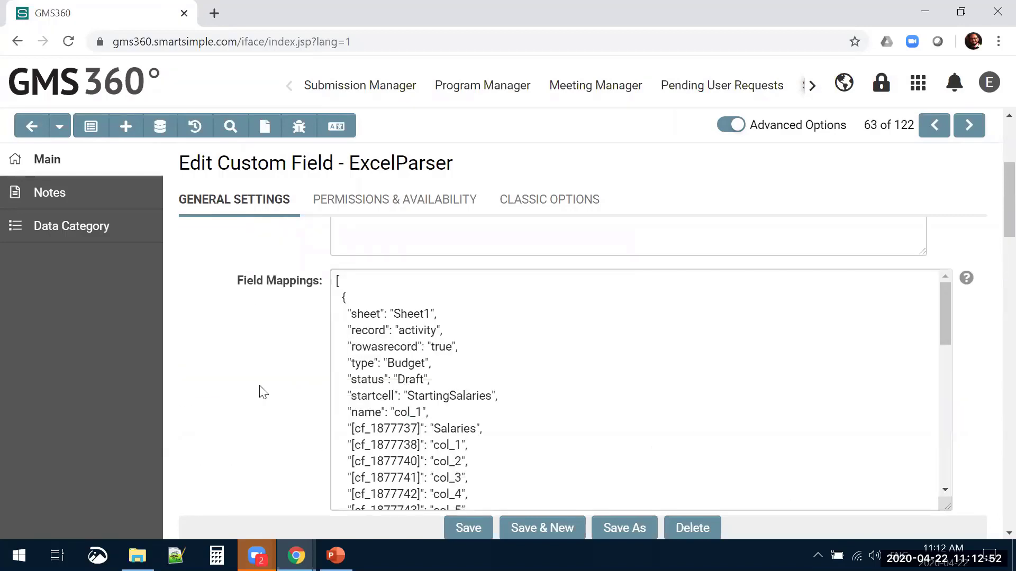
{"action": "scroll", "coordinate": [245, 389], "scroll_direction": "down", "scroll_amount": 3}
{"action": "scroll", "coordinate": [625, 385], "scroll_direction": "up", "scroll_amount": 1}
{"action": "scroll", "coordinate": [627, 385], "scroll_direction": "up", "scroll_amount": 1}
{"action": "scroll", "coordinate": [564, 405], "scroll_direction": "down", "scroll_amount": 3}
{"action": "scroll", "coordinate": [563, 406], "scroll_direction": "down", "scroll_amount": 2}
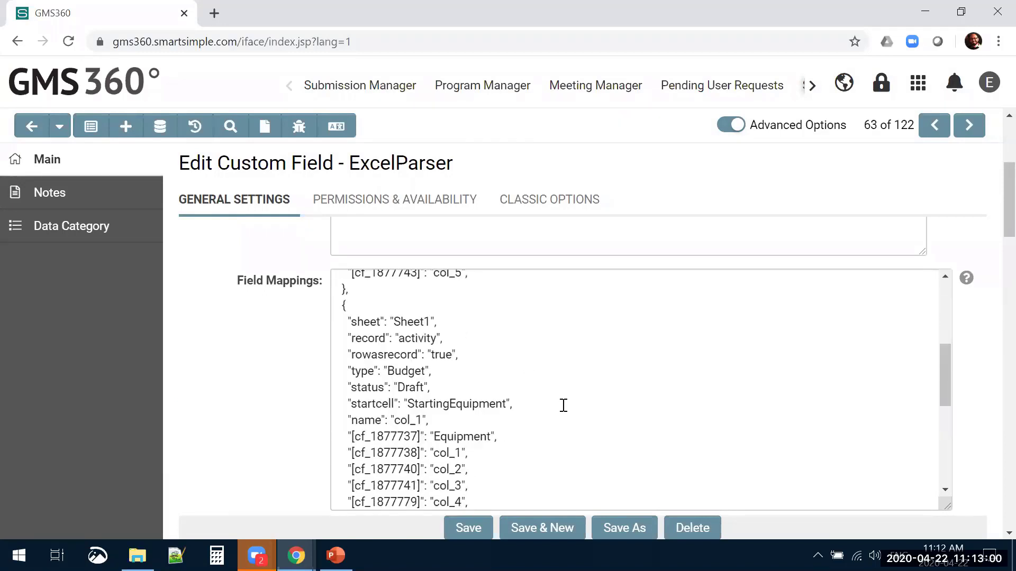
{"action": "scroll", "coordinate": [563, 406], "scroll_direction": "up", "scroll_amount": 5}
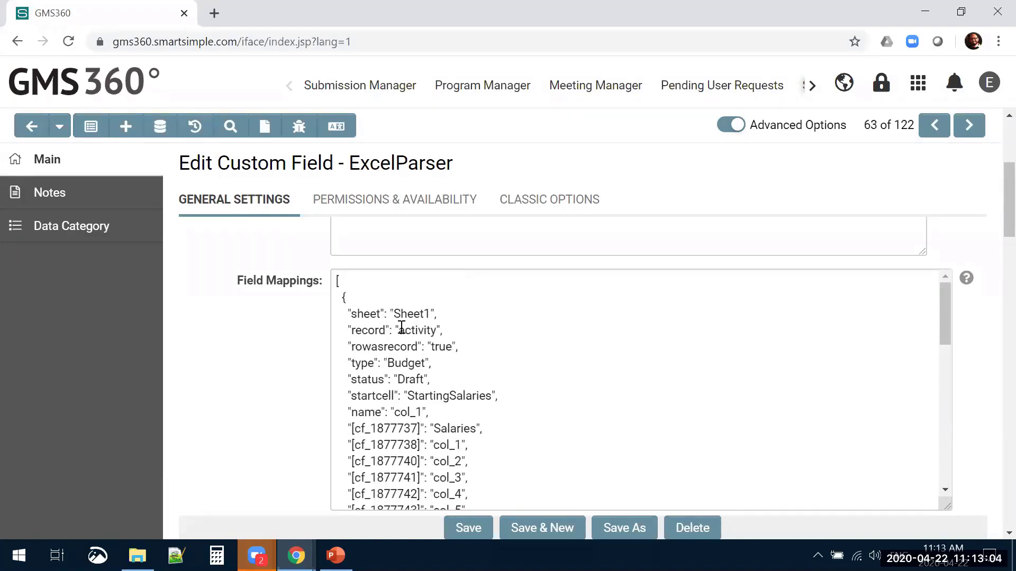
Step: Examine the record, rowasrecord, type and status settings in the Salaries mapping block
{"action": "left_click_drag", "start_coordinate": [397, 330], "coordinate": [450, 351]}
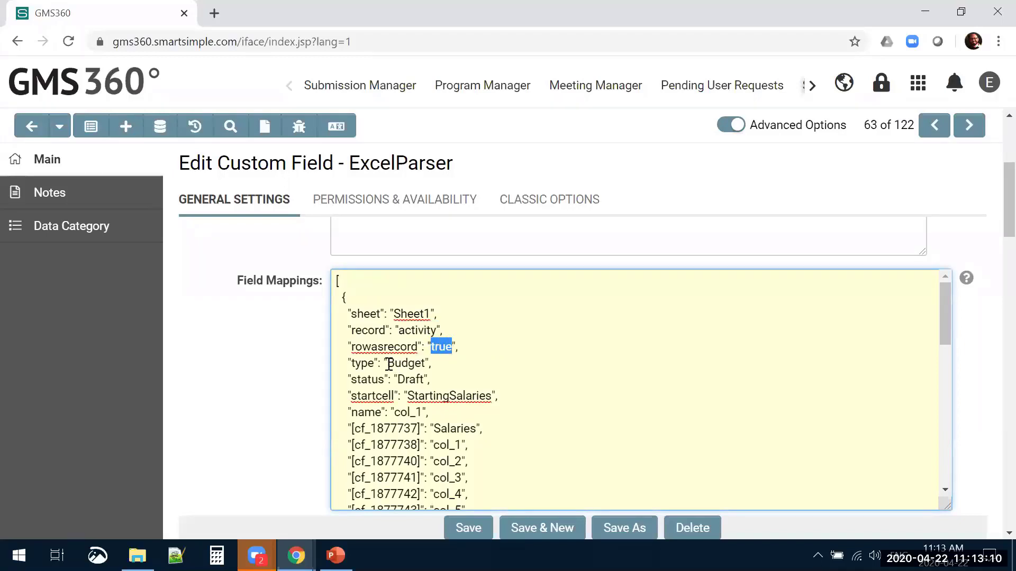
{"action": "left_click_drag", "start_coordinate": [388, 363], "coordinate": [516, 386]}
{"action": "left_click", "coordinate": [424, 391]}
{"action": "scroll", "coordinate": [528, 392], "scroll_direction": "down", "scroll_amount": 2}
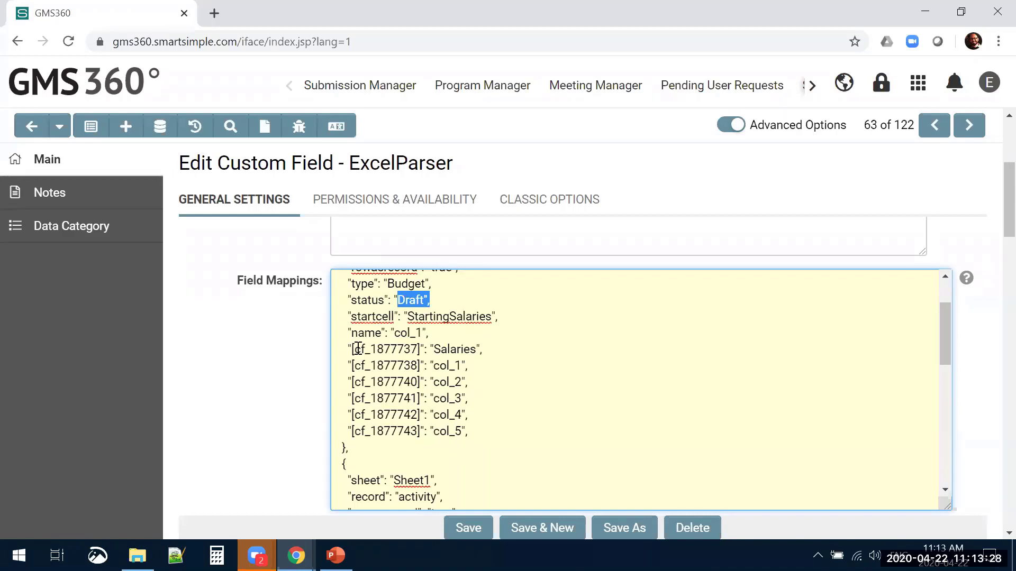
Step: Examine how custom field cf_1877737 maps to Salaries, and compare that block with the Equipment mapping
{"action": "left_click_drag", "start_coordinate": [354, 349], "coordinate": [419, 350]}
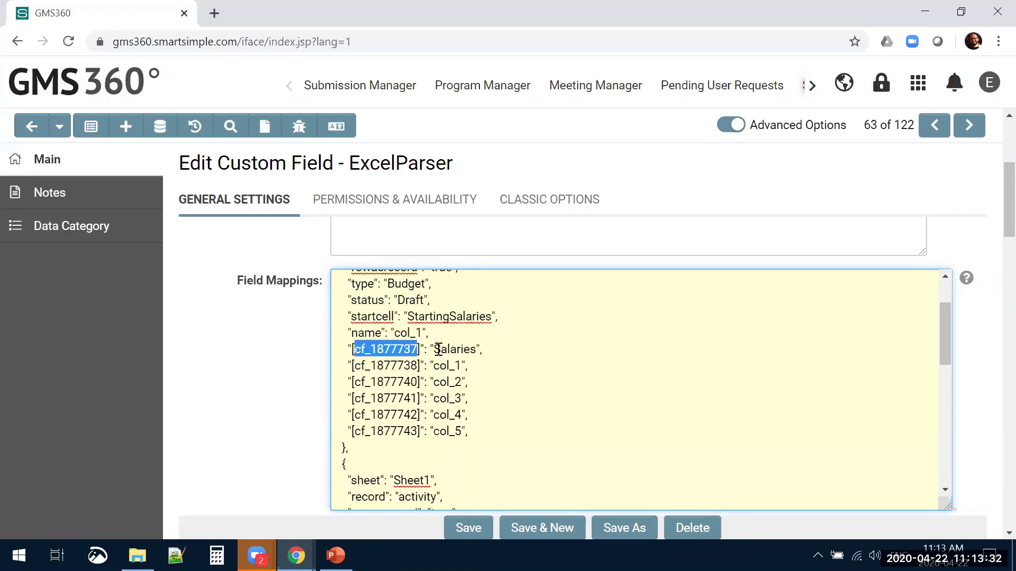
{"action": "left_click_drag", "start_coordinate": [434, 349], "coordinate": [478, 350]}
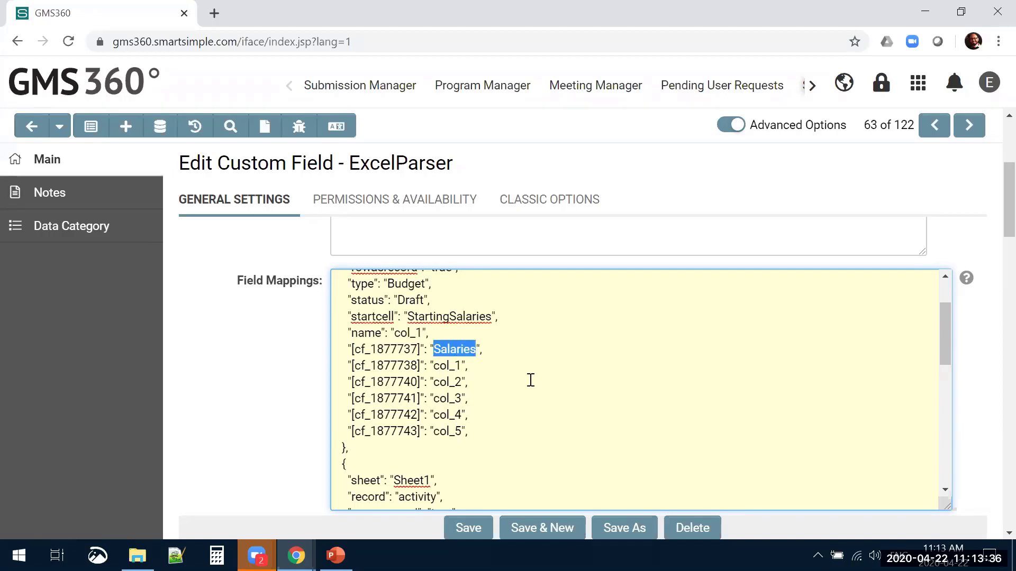
{"action": "scroll", "coordinate": [530, 381], "scroll_direction": "down", "scroll_amount": 1}
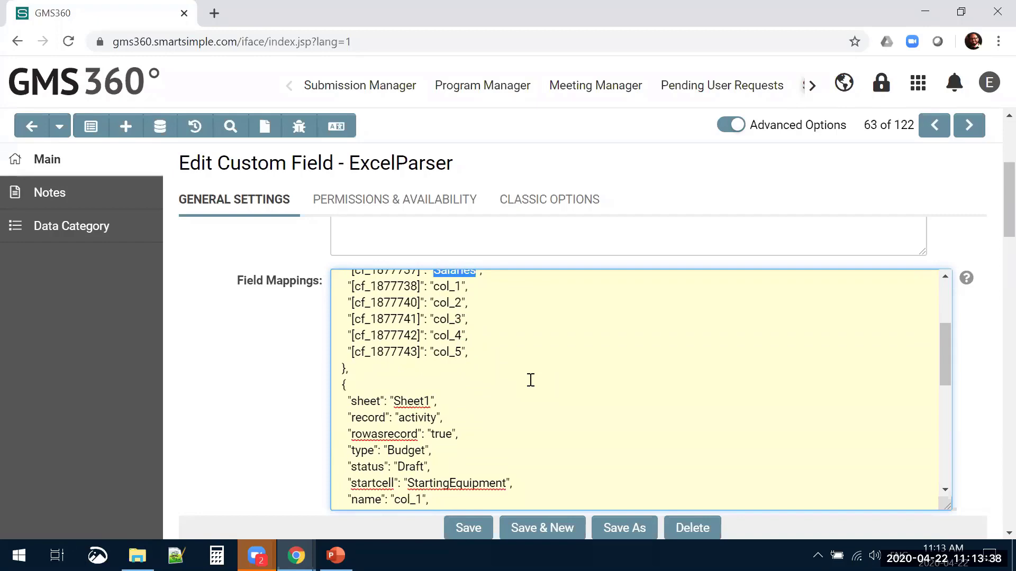
{"action": "scroll", "coordinate": [530, 381], "scroll_direction": "down", "scroll_amount": 2}
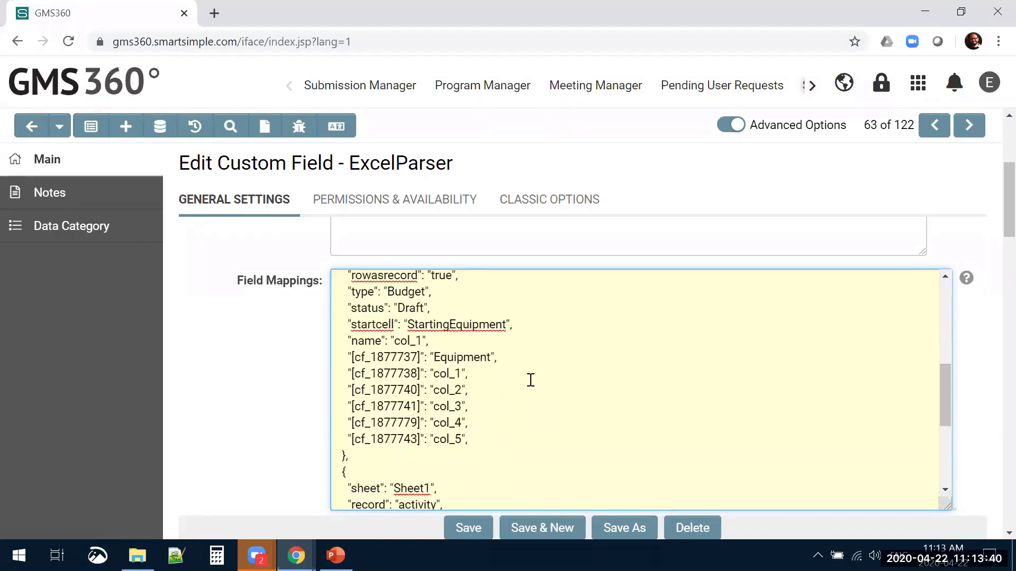
{"action": "scroll", "coordinate": [531, 380], "scroll_direction": "down", "scroll_amount": 2}
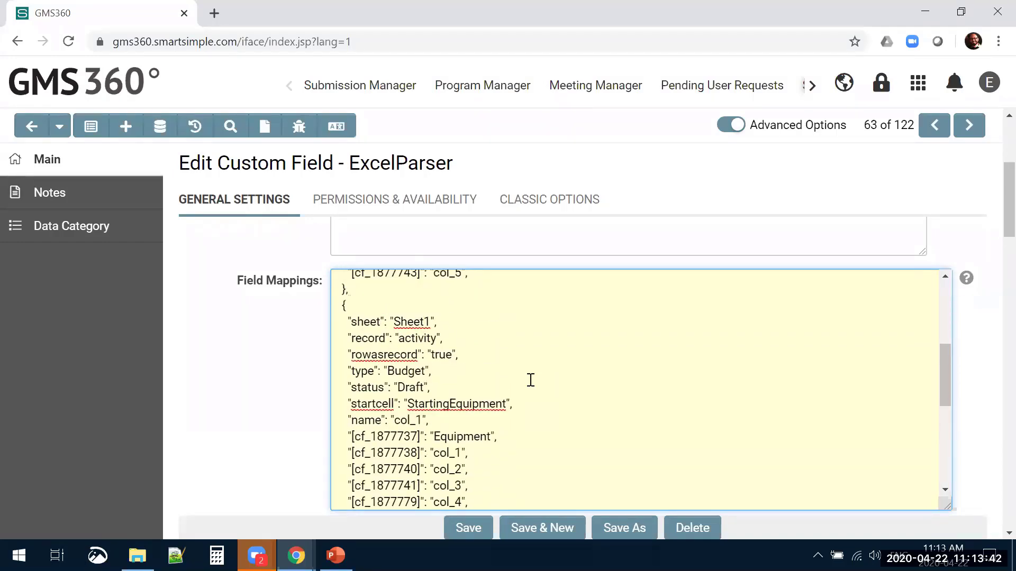
{"action": "scroll", "coordinate": [530, 380], "scroll_direction": "up", "scroll_amount": 5}
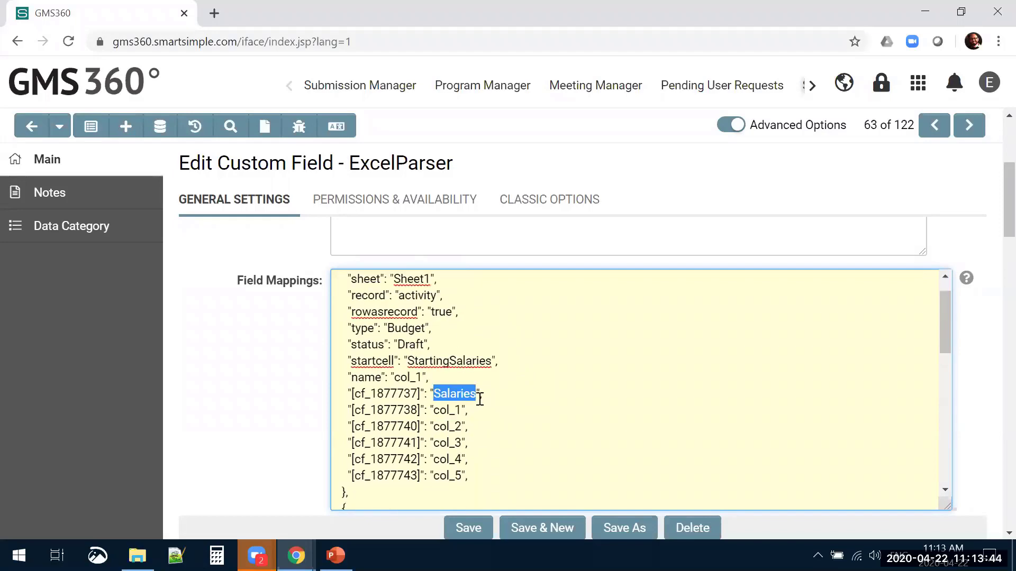
Step: Examine the final mapping block for Other, including its custom field ID and col_1 column mapping
{"action": "scroll", "coordinate": [478, 398], "scroll_direction": "down", "scroll_amount": 8}
{"action": "scroll", "coordinate": [480, 399], "scroll_direction": "down", "scroll_amount": 1}
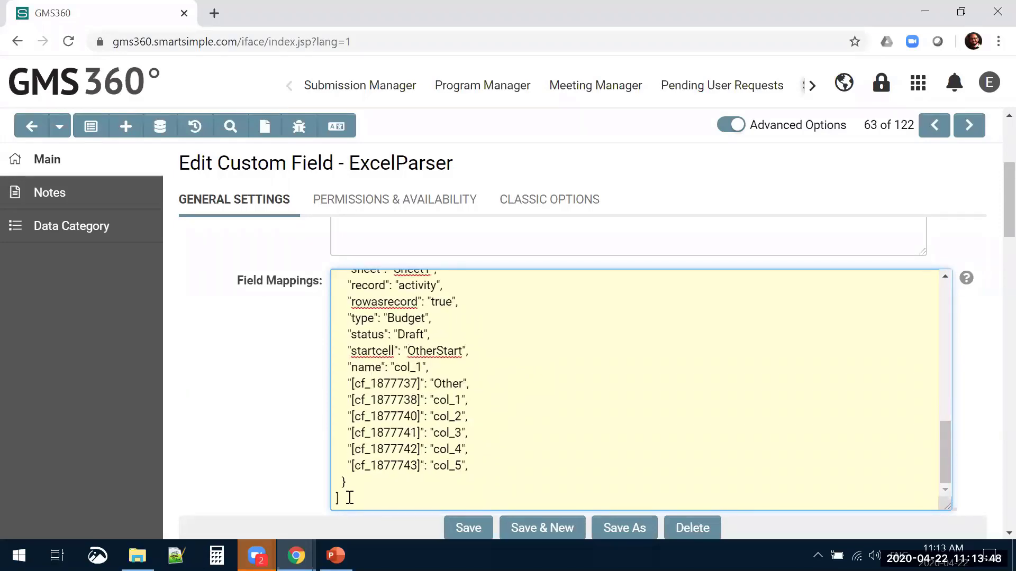
{"action": "left_click_drag", "start_coordinate": [349, 498], "coordinate": [344, 319]}
{"action": "left_click", "coordinate": [345, 321]}
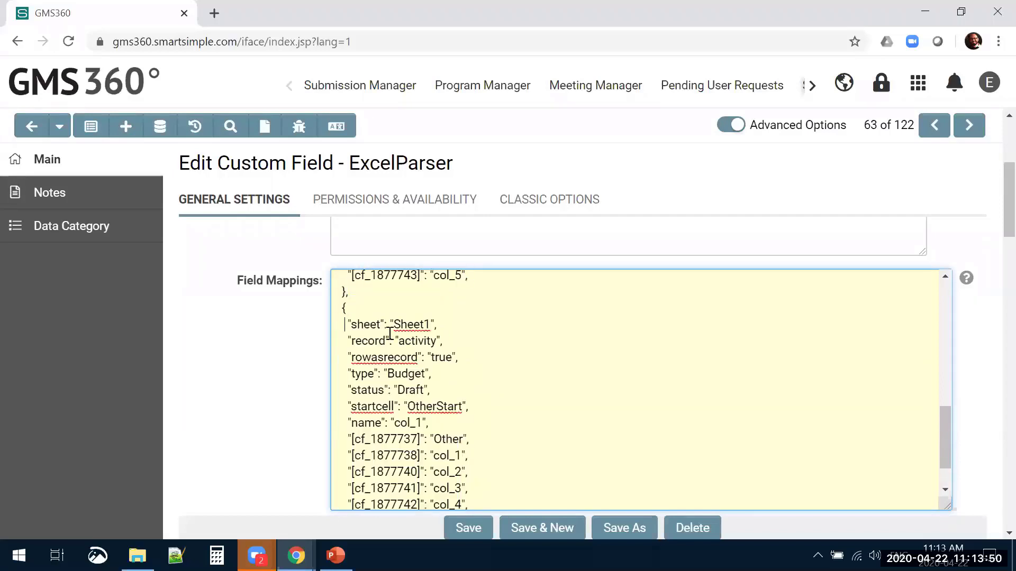
{"action": "scroll", "coordinate": [533, 394], "scroll_direction": "down", "scroll_amount": 1}
{"action": "left_click_drag", "start_coordinate": [371, 383], "coordinate": [421, 385]}
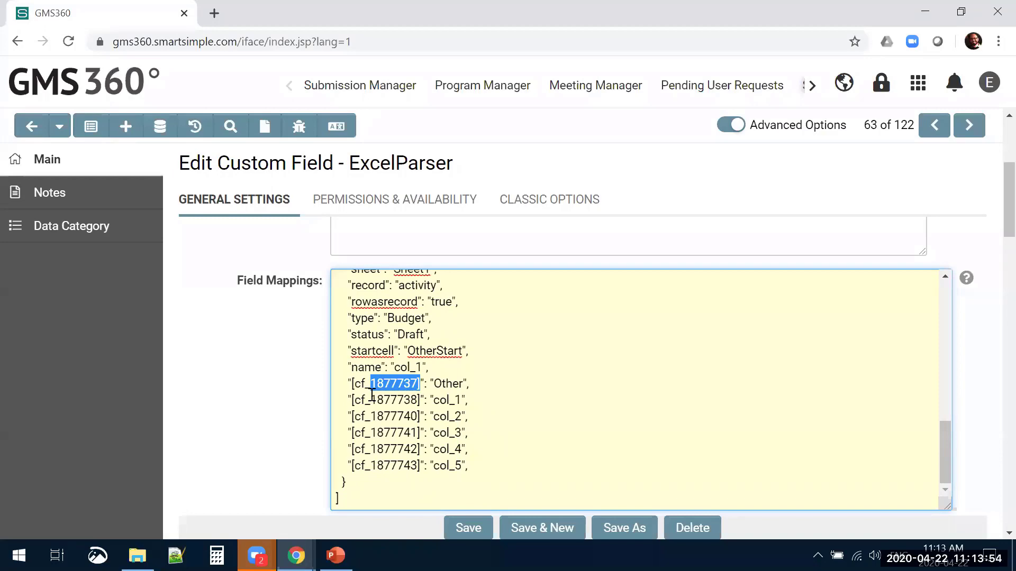
{"action": "double_click", "coordinate": [448, 400]}
{"action": "scroll", "coordinate": [578, 424], "scroll_direction": "up", "scroll_amount": 8}
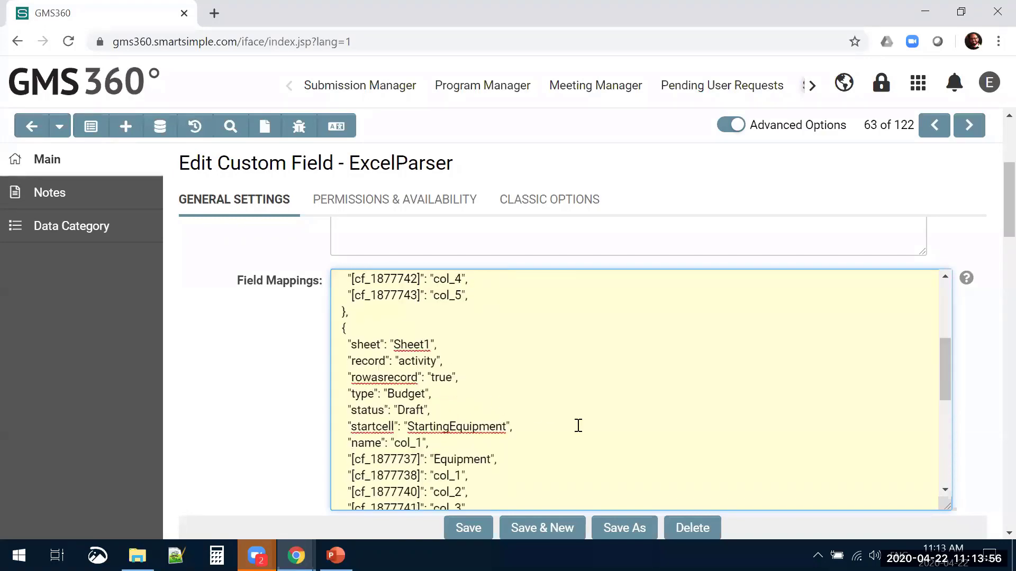
Step: Return from the ExcelParser field settings to the Final Year Support grant and review its Project Budget upload and Salaries table
{"action": "left_click", "coordinate": [233, 392]}
{"action": "scroll", "coordinate": [234, 392], "scroll_direction": "up", "scroll_amount": 5}
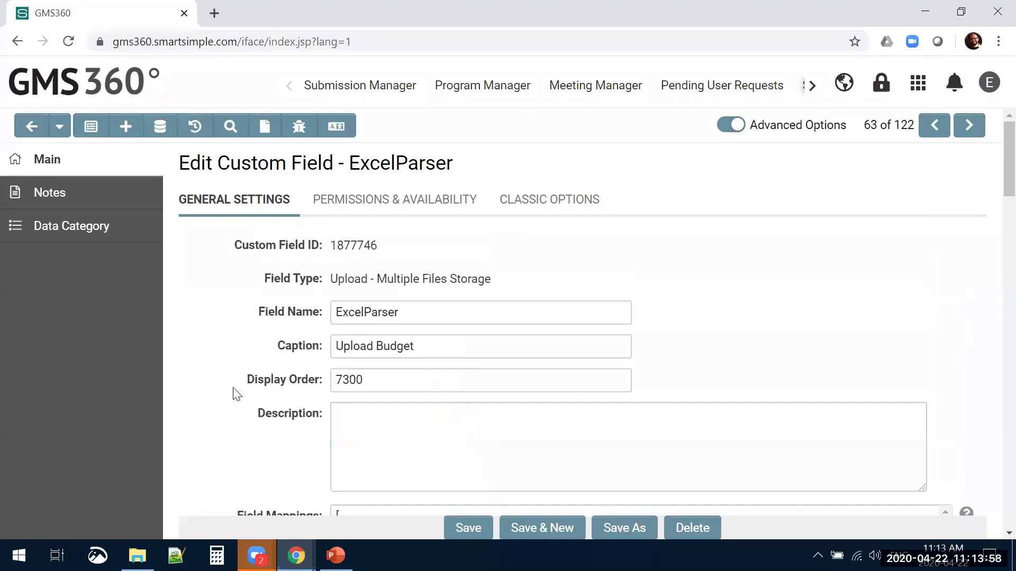
{"action": "left_click", "coordinate": [62, 131]}
{"action": "left_click", "coordinate": [69, 245]}
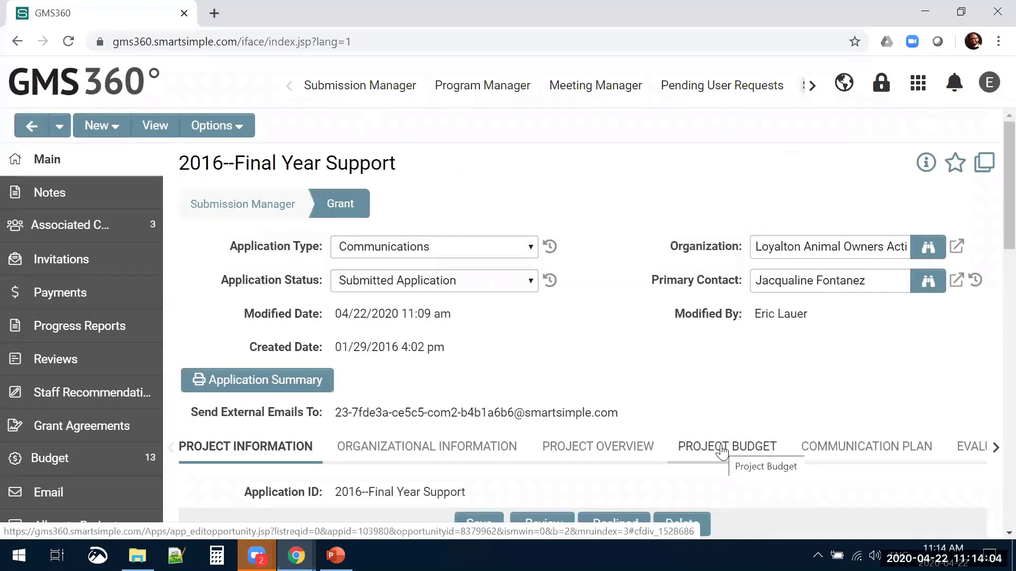
{"action": "left_click", "coordinate": [722, 447]}
{"action": "scroll", "coordinate": [670, 420], "scroll_direction": "down", "scroll_amount": 10}
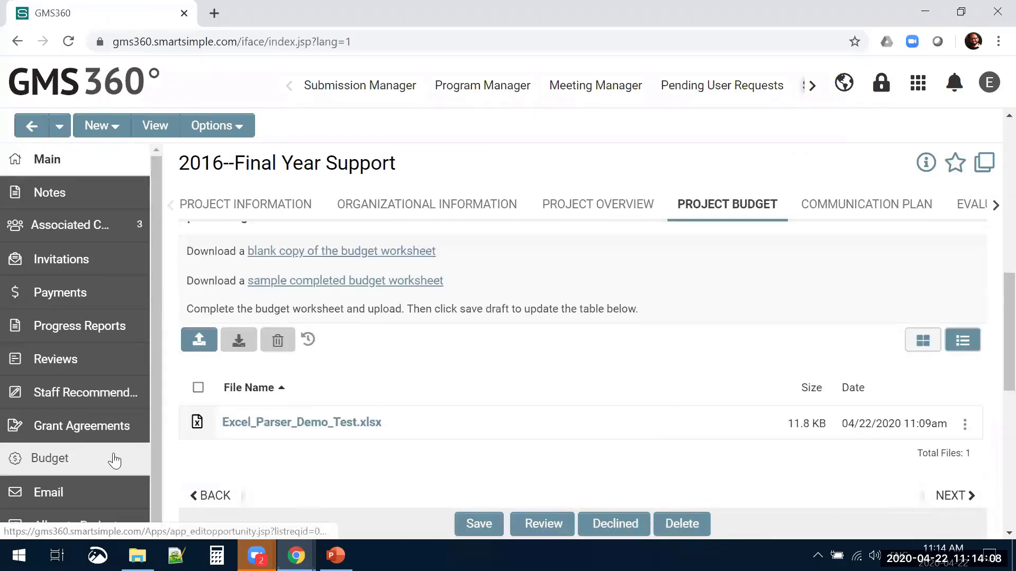
{"action": "scroll", "coordinate": [385, 436], "scroll_direction": "down", "scroll_amount": 3}
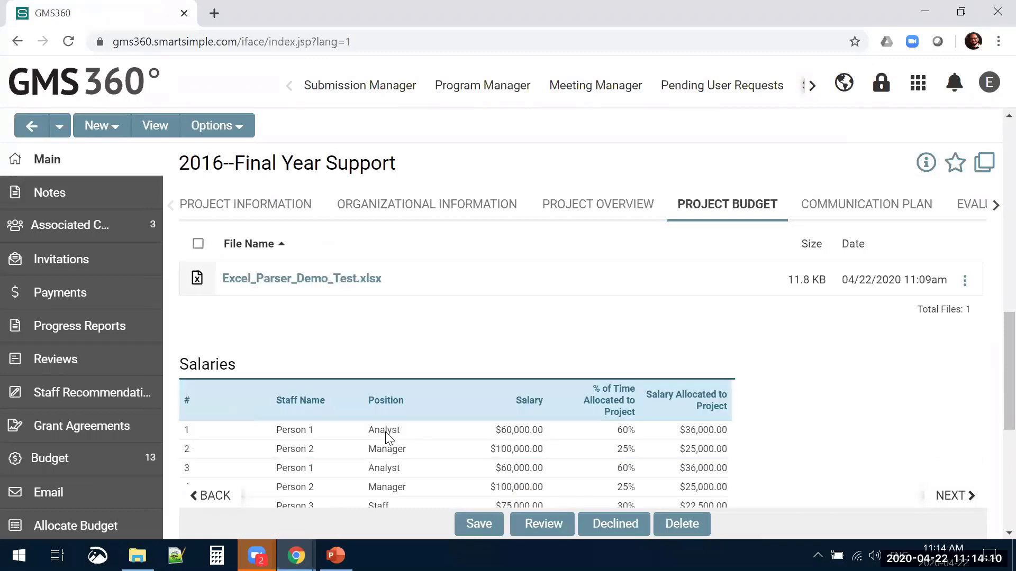
{"action": "scroll", "coordinate": [68, 454], "scroll_direction": "down", "scroll_amount": 2}
Step: Open the Person 3 record from the grant's Budget list and review its budget type, staff, salary and percentage fields
{"action": "left_click", "coordinate": [61, 459]}
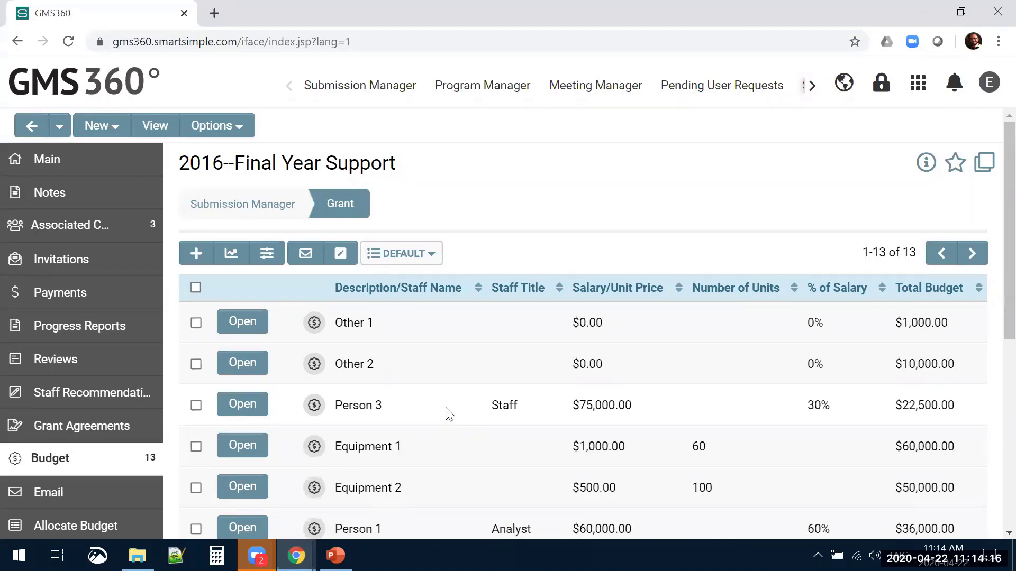
{"action": "left_click", "coordinate": [241, 406]}
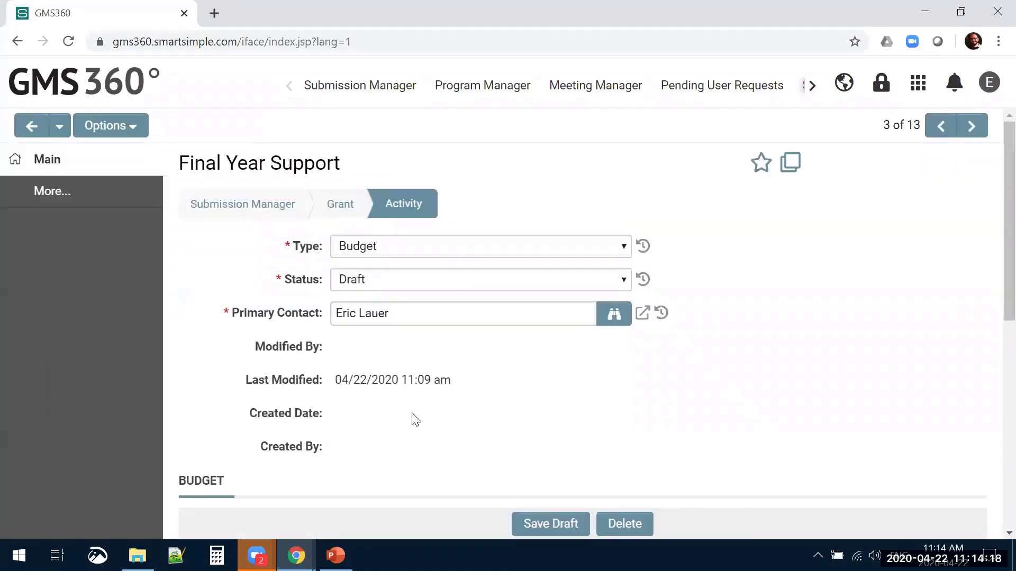
{"action": "scroll", "coordinate": [415, 420], "scroll_direction": "down", "scroll_amount": 5}
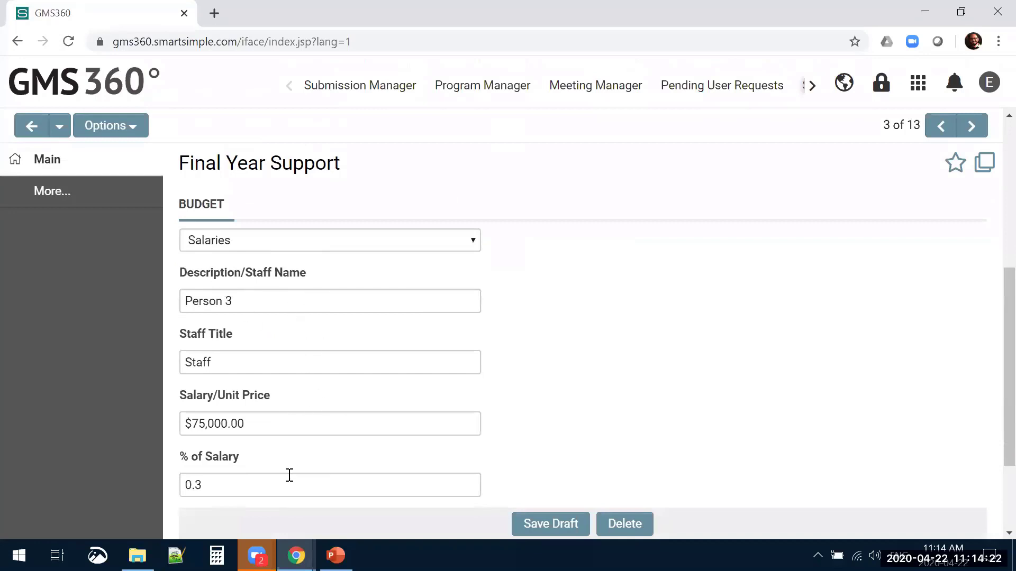
{"action": "scroll", "coordinate": [539, 397], "scroll_direction": "up", "scroll_amount": 1}
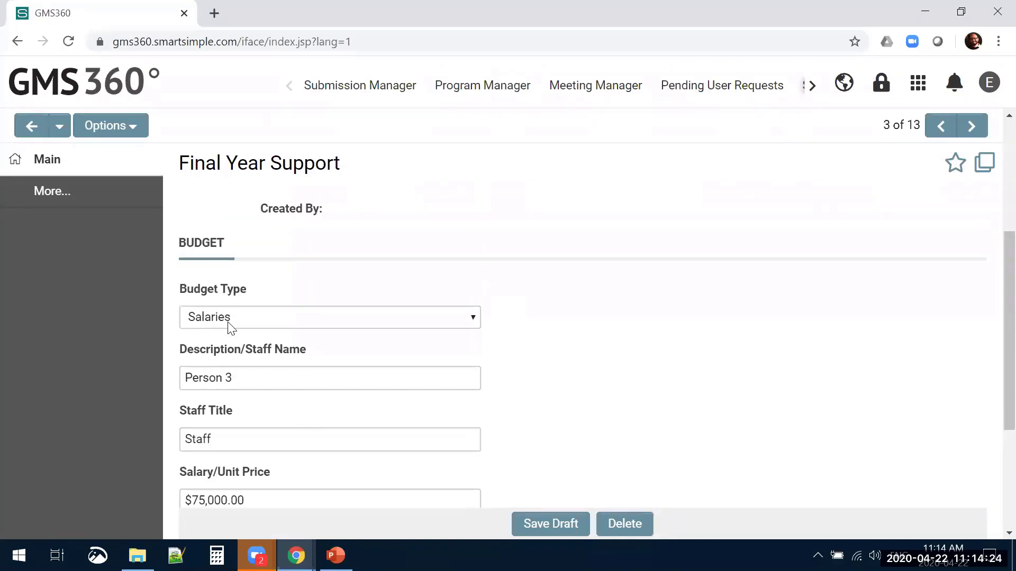
{"action": "left_click", "coordinate": [251, 377]}
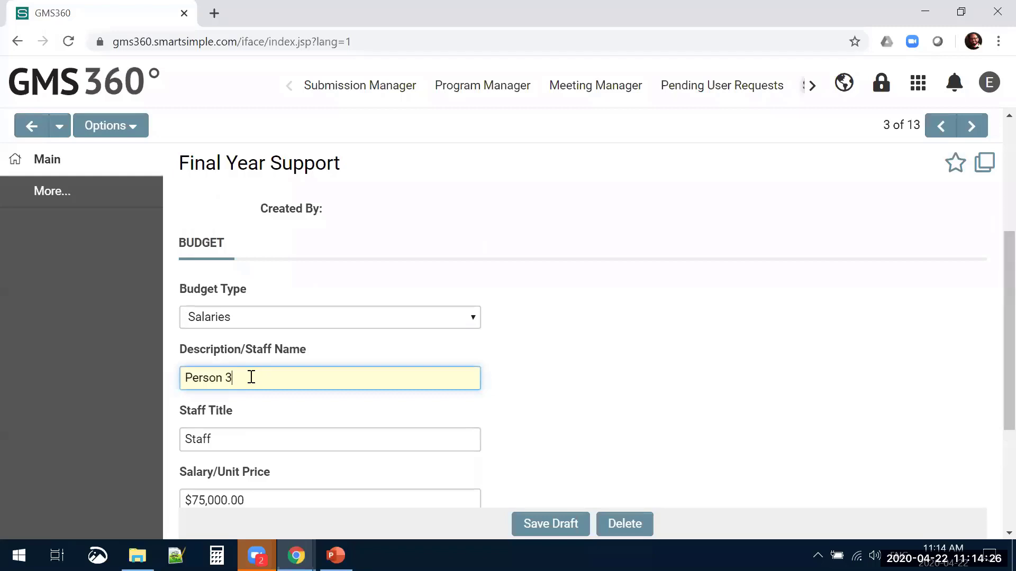
{"action": "scroll", "coordinate": [251, 381], "scroll_direction": "down", "scroll_amount": 3}
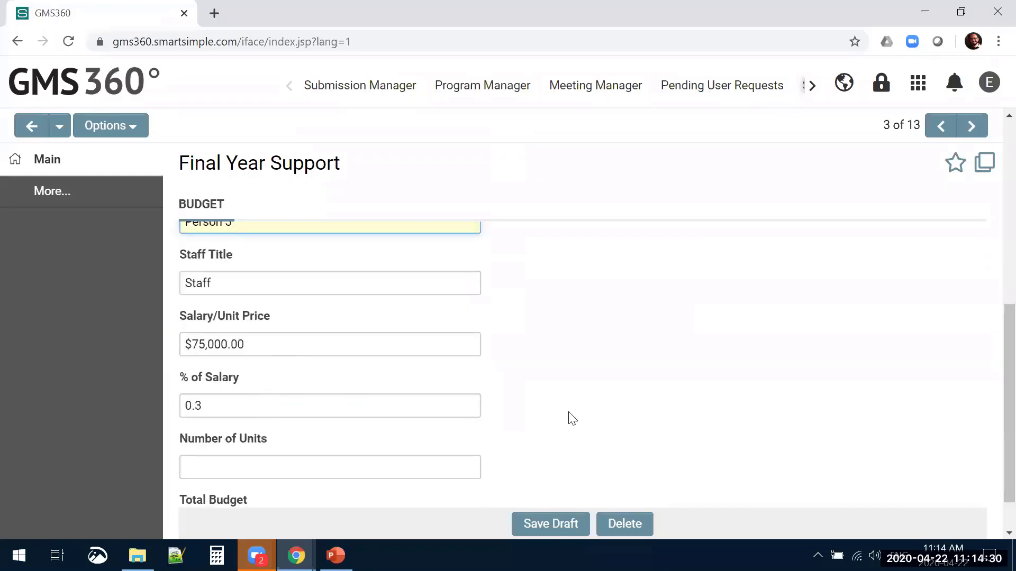
{"action": "scroll", "coordinate": [566, 417], "scroll_direction": "up", "scroll_amount": 5}
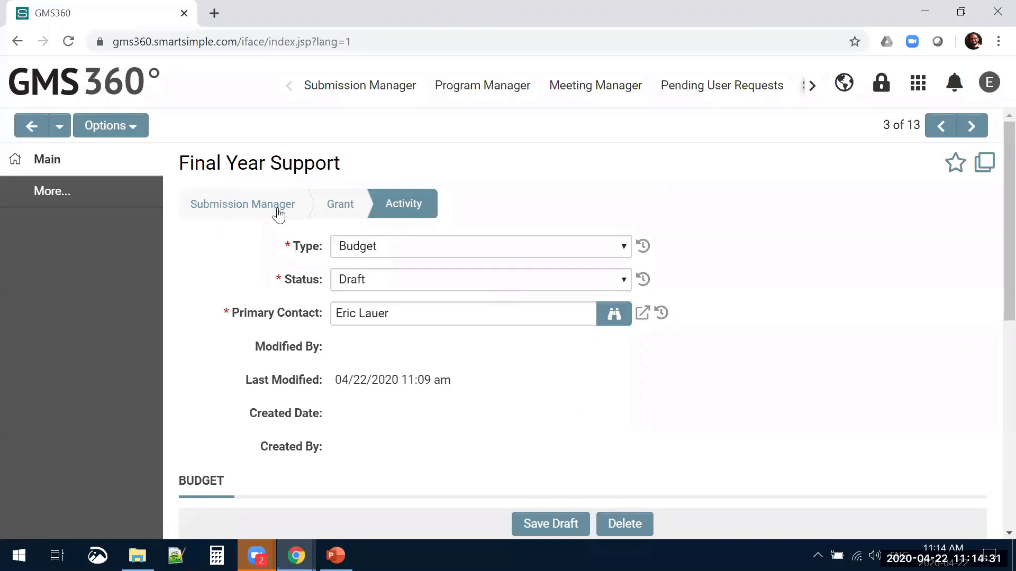
Step: Go back to the parent grant and review the Upload Budget section of its Project Budget
{"action": "left_click", "coordinate": [340, 205]}
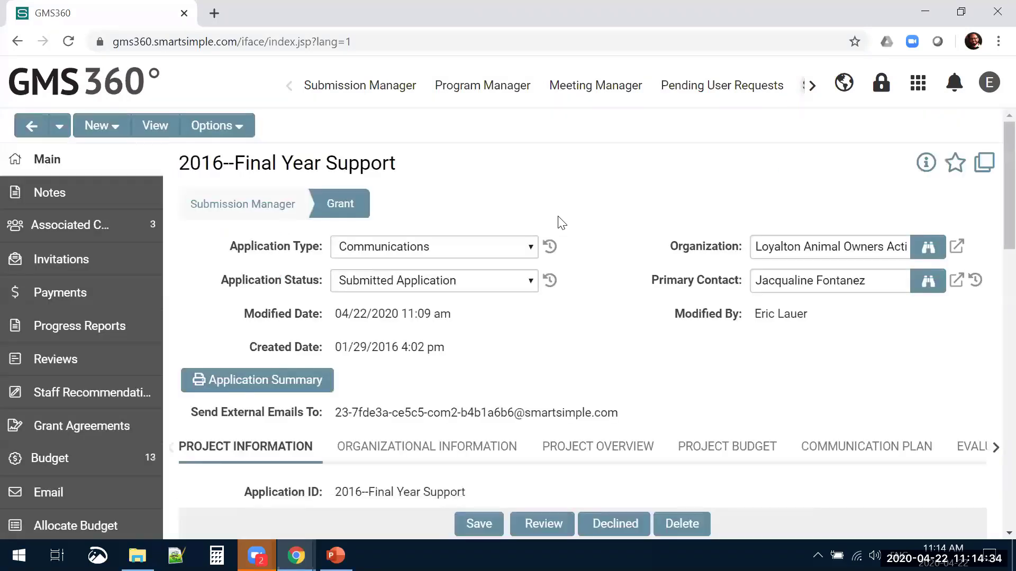
{"action": "left_click", "coordinate": [732, 462]}
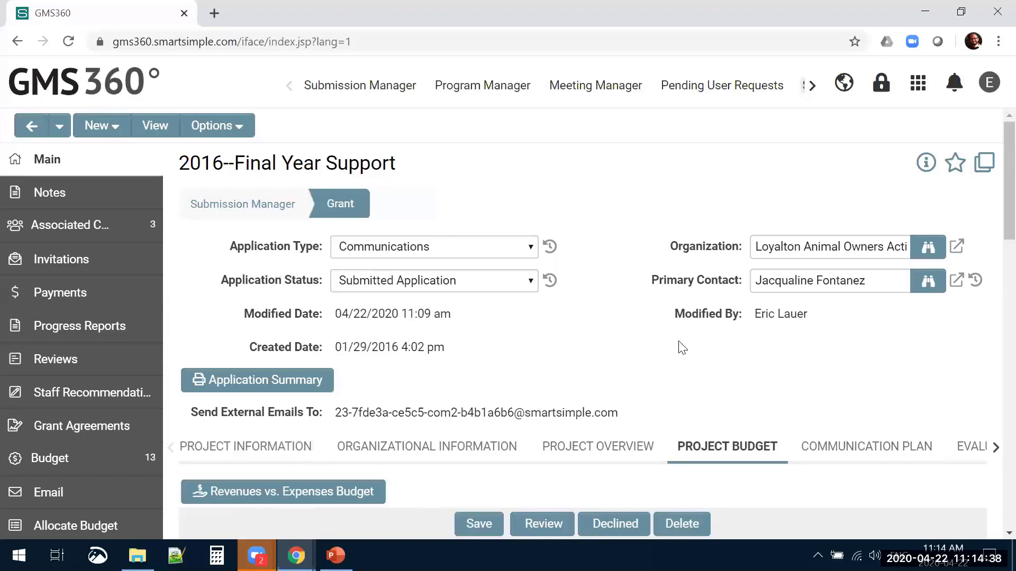
{"action": "scroll", "coordinate": [614, 344], "scroll_direction": "down", "scroll_amount": 3}
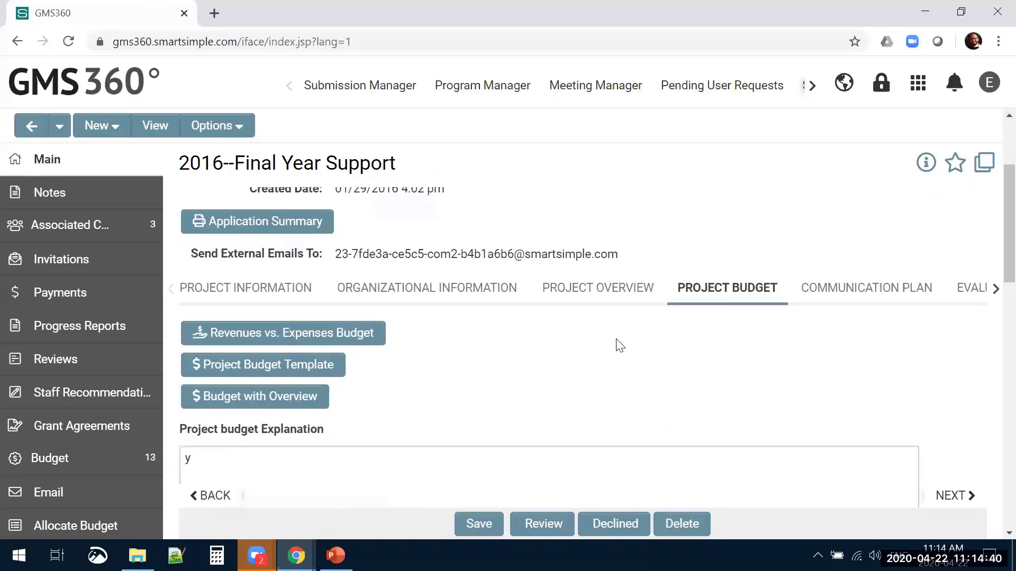
{"action": "scroll", "coordinate": [609, 353], "scroll_direction": "down", "scroll_amount": 3}
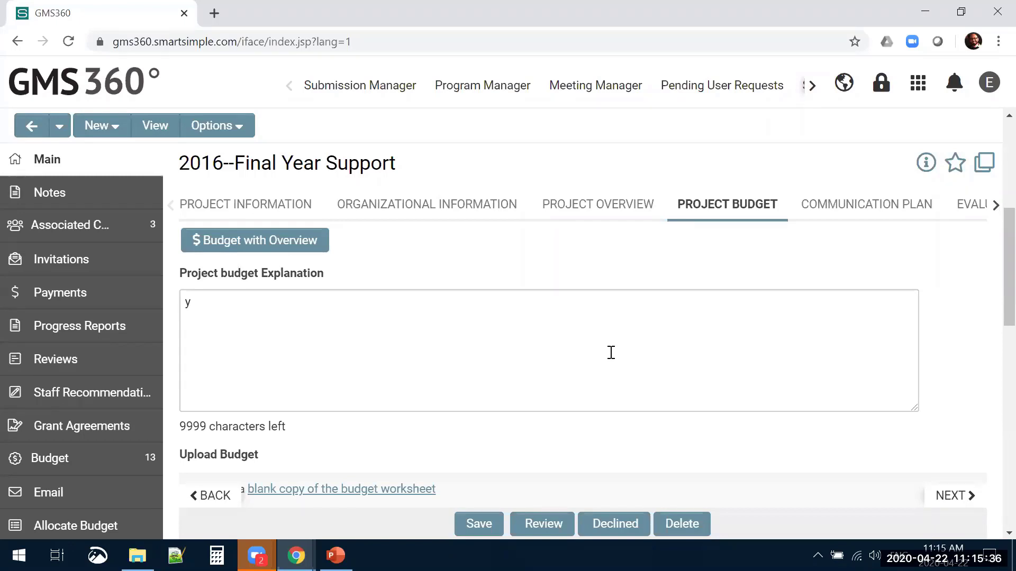
{"action": "scroll", "coordinate": [587, 429], "scroll_direction": "down", "scroll_amount": 5}
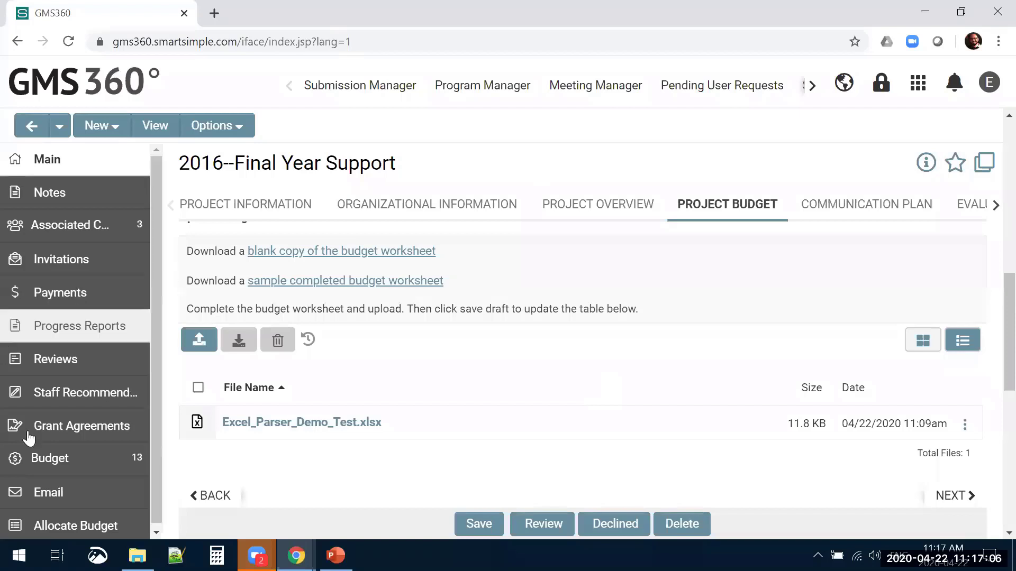
Step: Reopen the Person 3 budget record from the grant's Budget list and check its field values down to Total Budget
{"action": "left_click", "coordinate": [81, 466]}
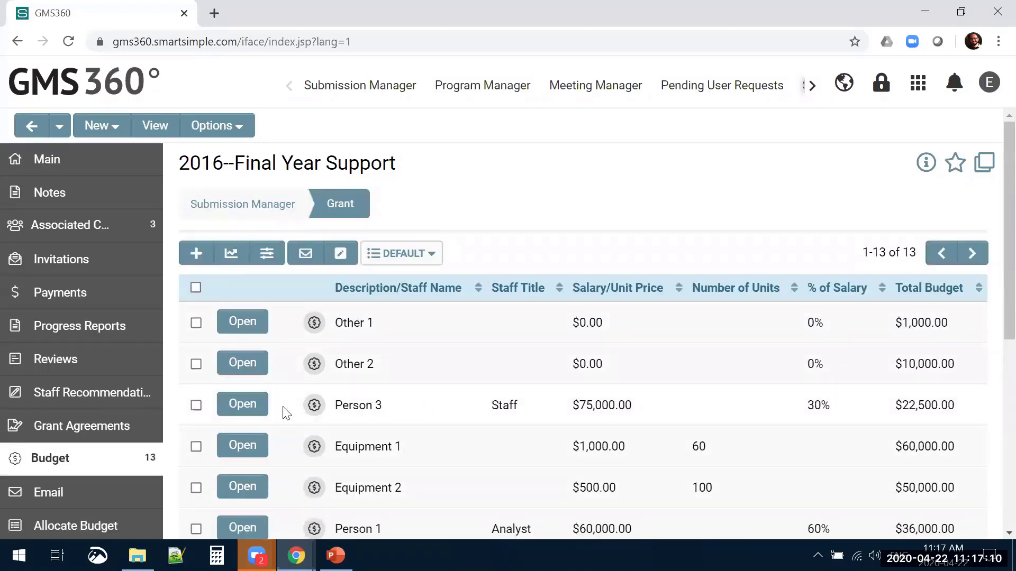
{"action": "left_click", "coordinate": [238, 411]}
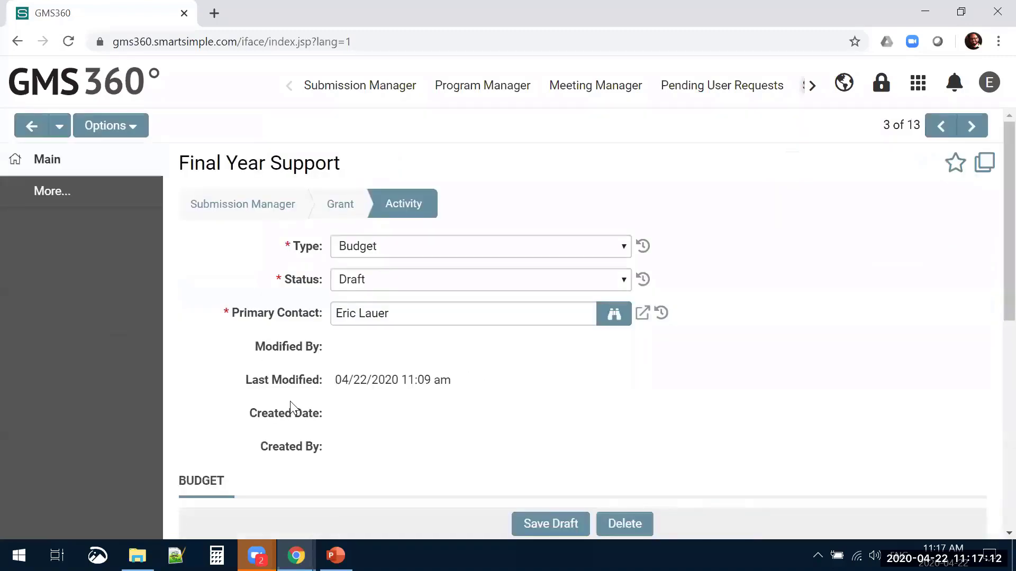
{"action": "scroll", "coordinate": [294, 408], "scroll_direction": "down", "scroll_amount": 3}
{"action": "scroll", "coordinate": [295, 407], "scroll_direction": "down", "scroll_amount": 5}
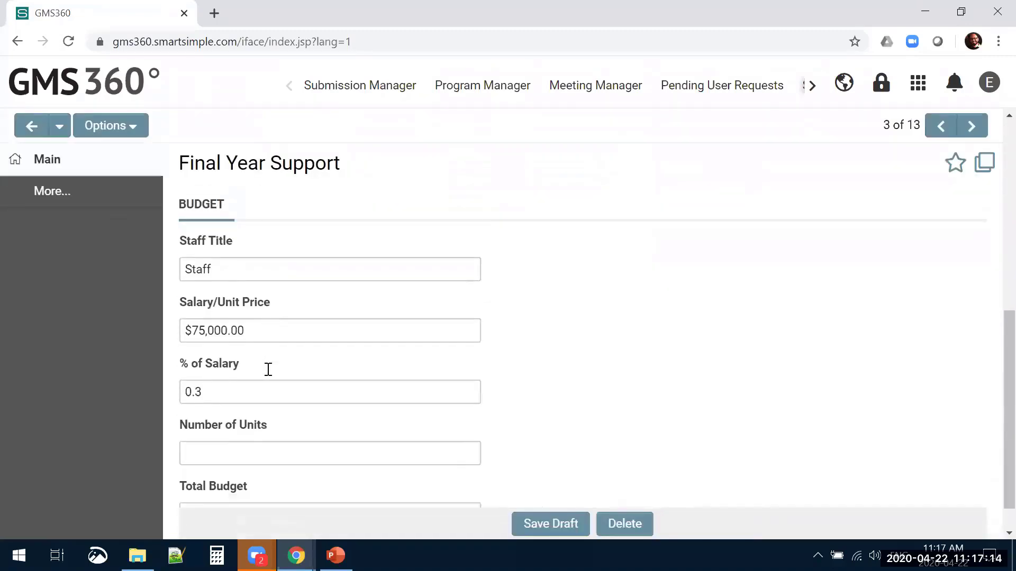
Step: Open the Excel_Parser_Demo.xlsx workbook from the Desktop folder
{"action": "scroll", "coordinate": [299, 465], "scroll_direction": "up", "scroll_amount": 5}
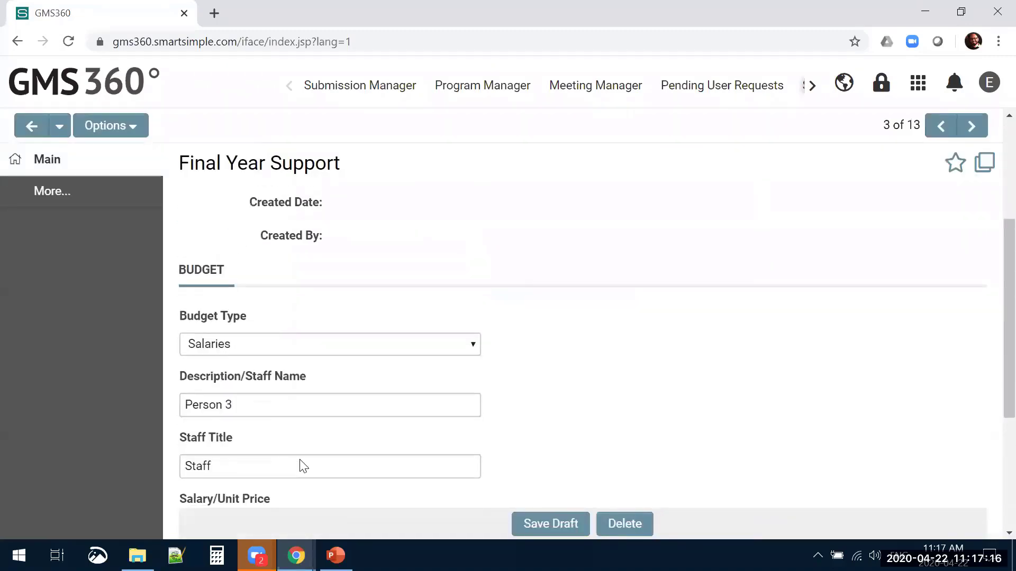
{"action": "scroll", "coordinate": [300, 460], "scroll_direction": "up", "scroll_amount": 4}
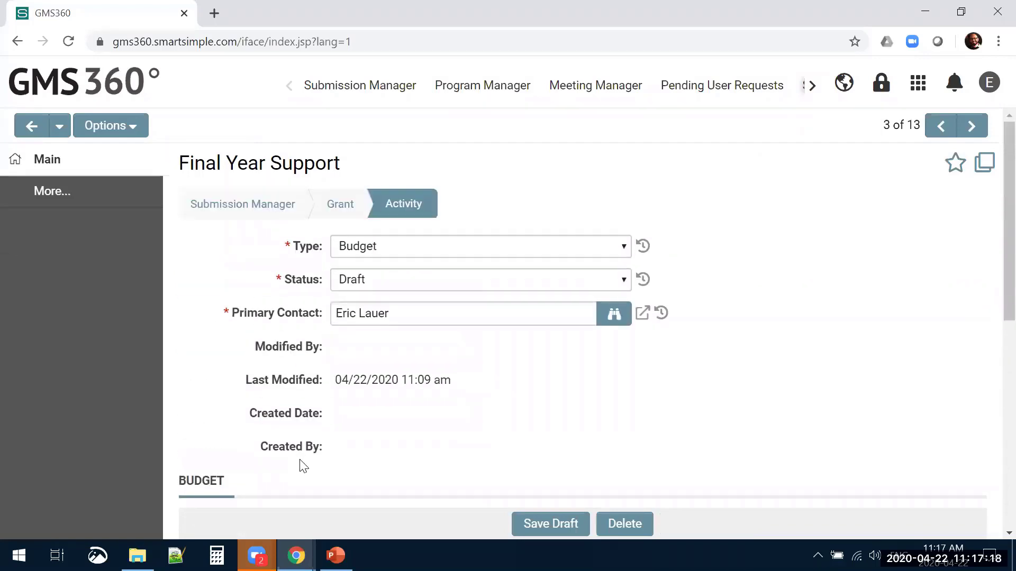
{"action": "left_click", "coordinate": [138, 556]}
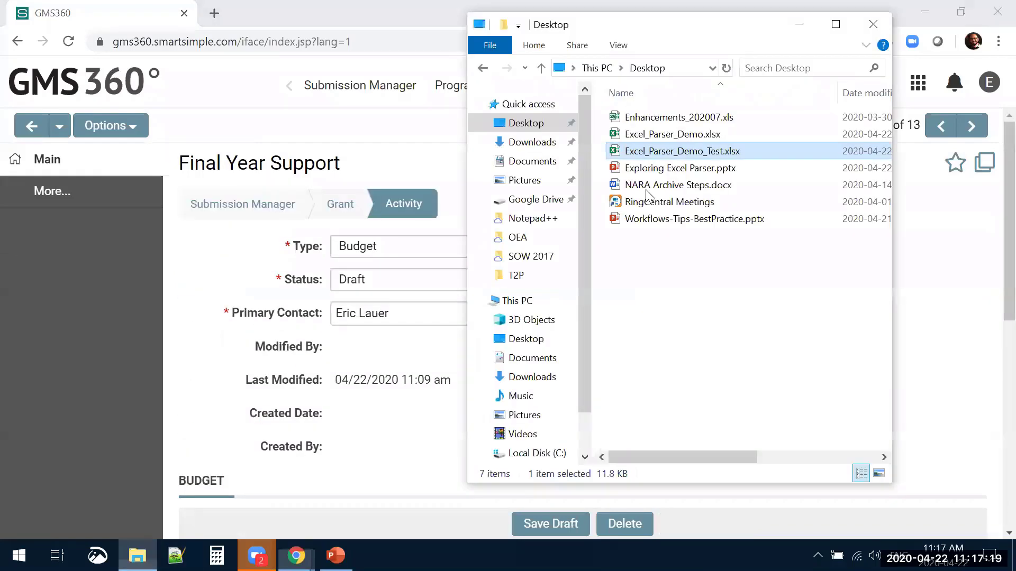
{"action": "double_click", "coordinate": [661, 136]}
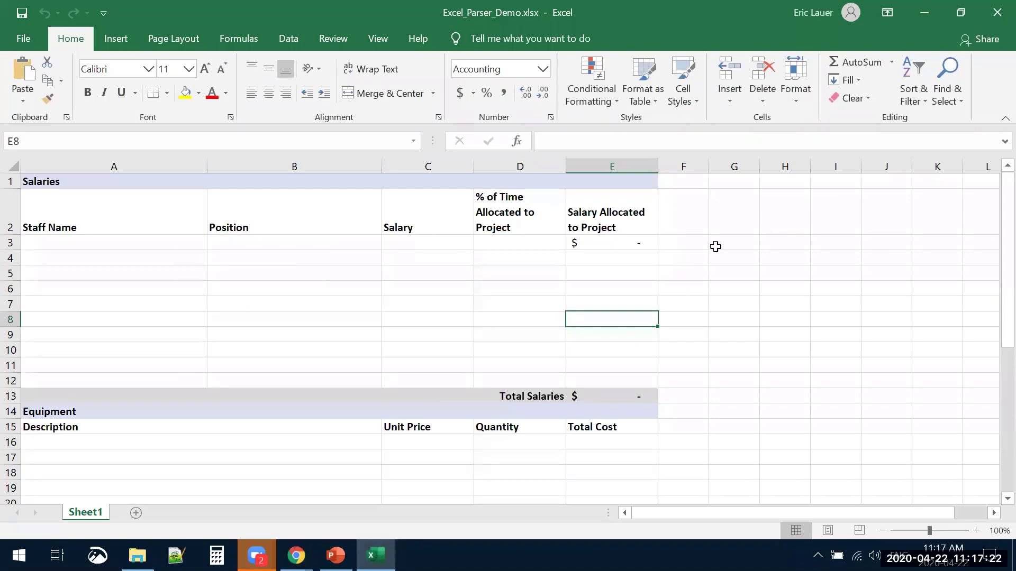
Step: Enter the placeholder headings adsfsdaf, adsfadsf and dsf in cells F2, G2 and H2, beside the Salaries headings
{"action": "left_click", "coordinate": [688, 206]}
{"action": "type", "text": "adsfsdaf"}
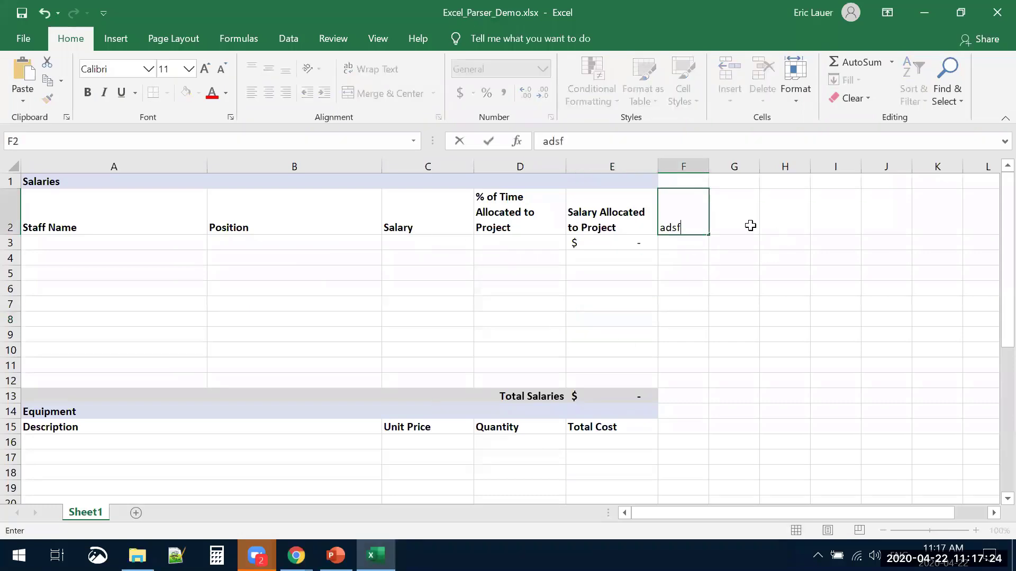
{"action": "key", "text": "Tab"}
{"action": "type", "text": "adsfadsf"}
{"action": "key", "text": "Tab"}
{"action": "type", "text": "dsf"}
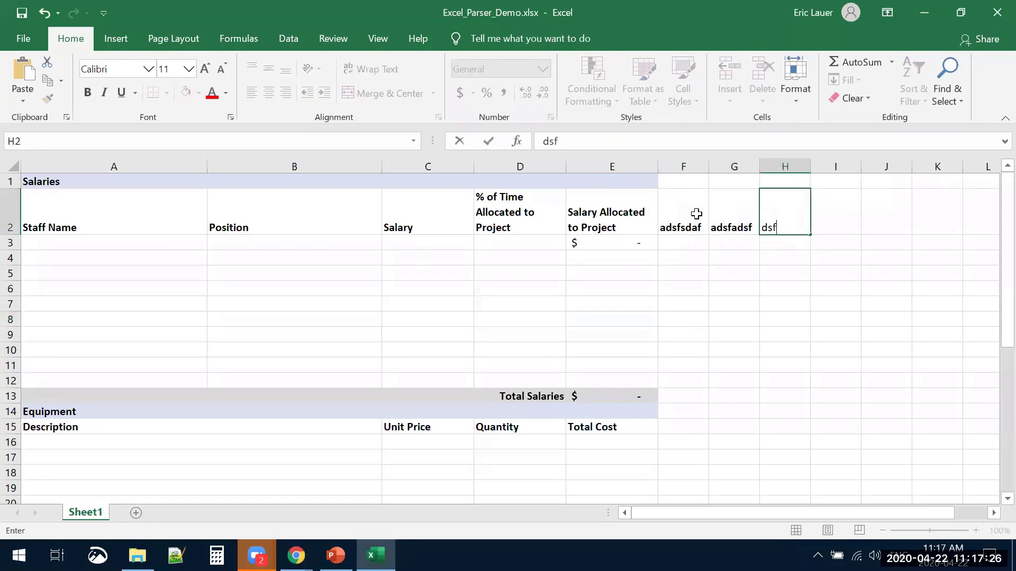
{"action": "left_click_drag", "start_coordinate": [693, 225], "coordinate": [733, 228]}
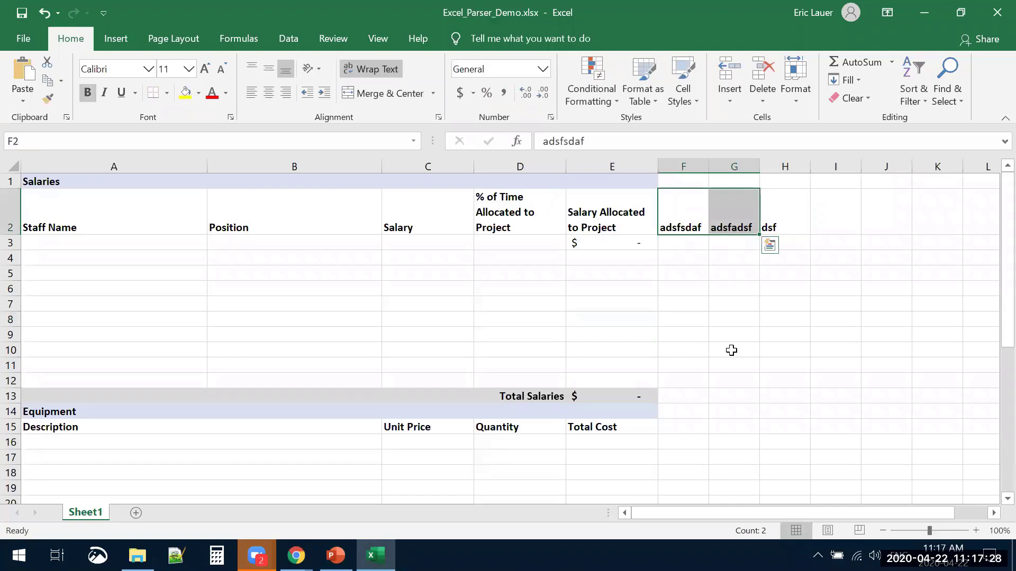
Step: Add a second blank worksheet to the budget workbook and return to Sheet1
{"action": "left_click", "coordinate": [153, 513]}
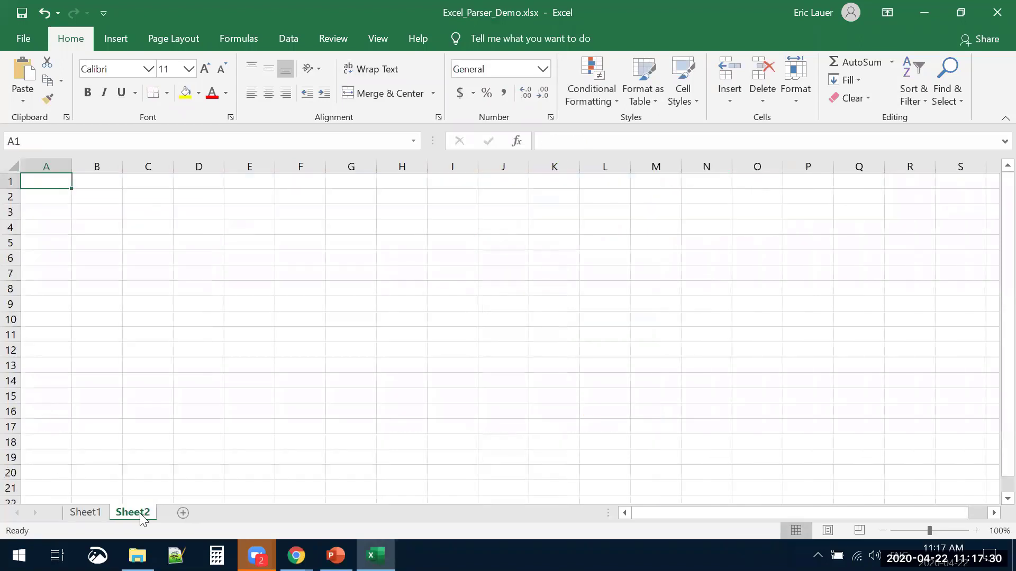
{"action": "left_click", "coordinate": [101, 514]}
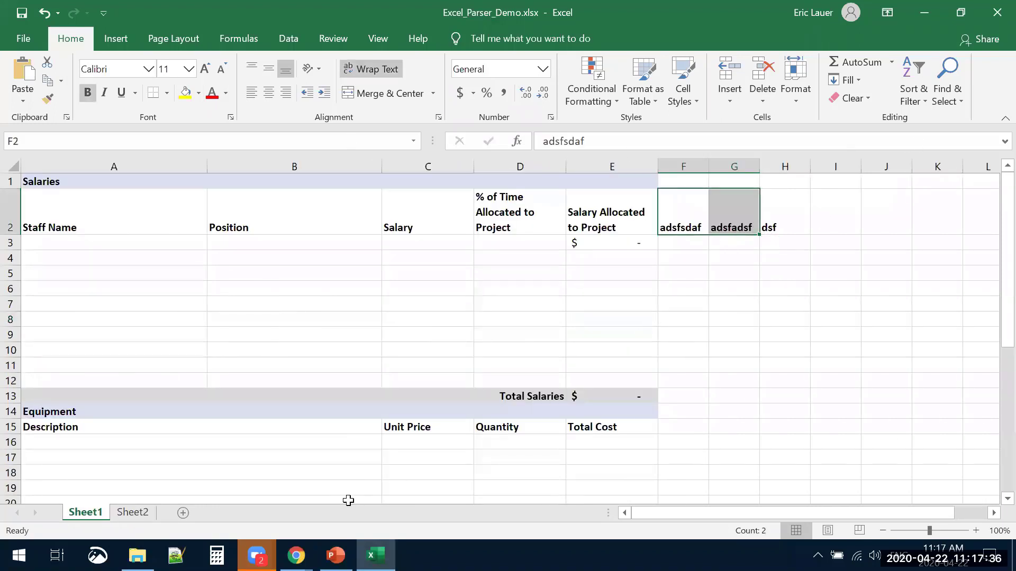
Step: Switch back to GMS360, go to the parent Final Year Support grant and review the Salaries table in its Project Budget
{"action": "mouse_move", "coordinate": [295, 556]}
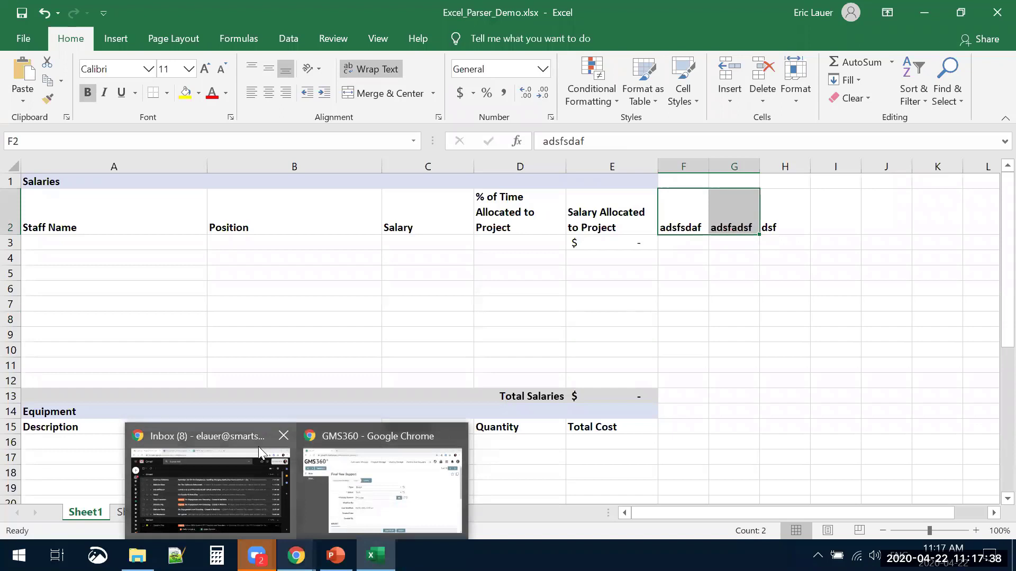
{"action": "left_click", "coordinate": [374, 473]}
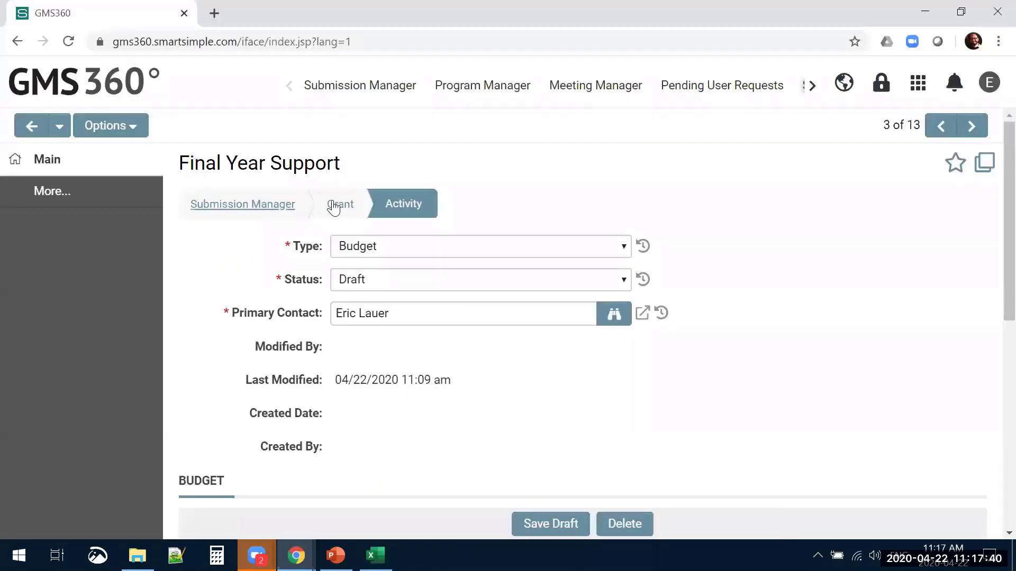
{"action": "left_click", "coordinate": [335, 205]}
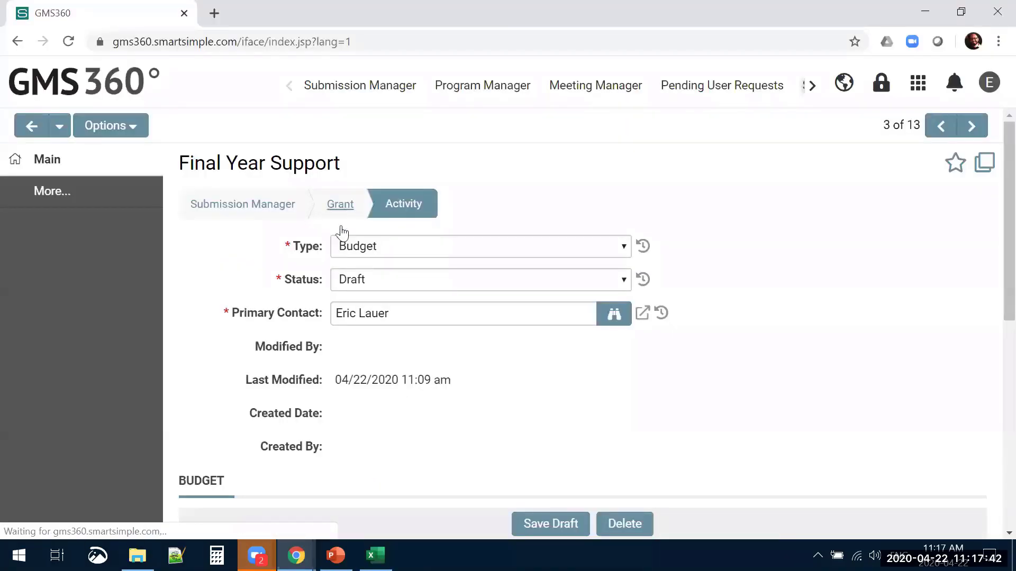
{"action": "scroll", "coordinate": [676, 376], "scroll_direction": "down", "scroll_amount": 5}
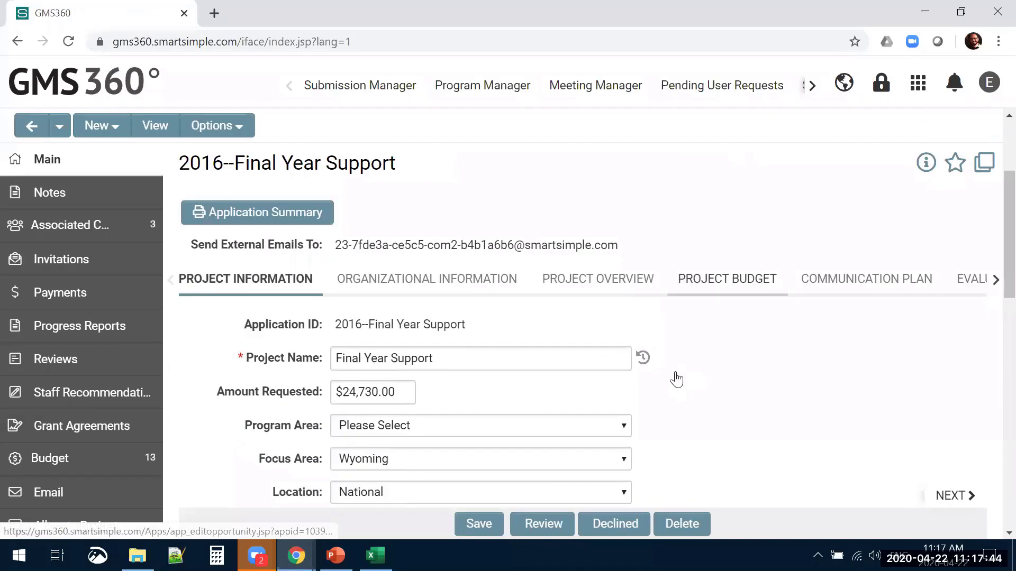
{"action": "scroll", "coordinate": [711, 302], "scroll_direction": "up", "scroll_amount": 2}
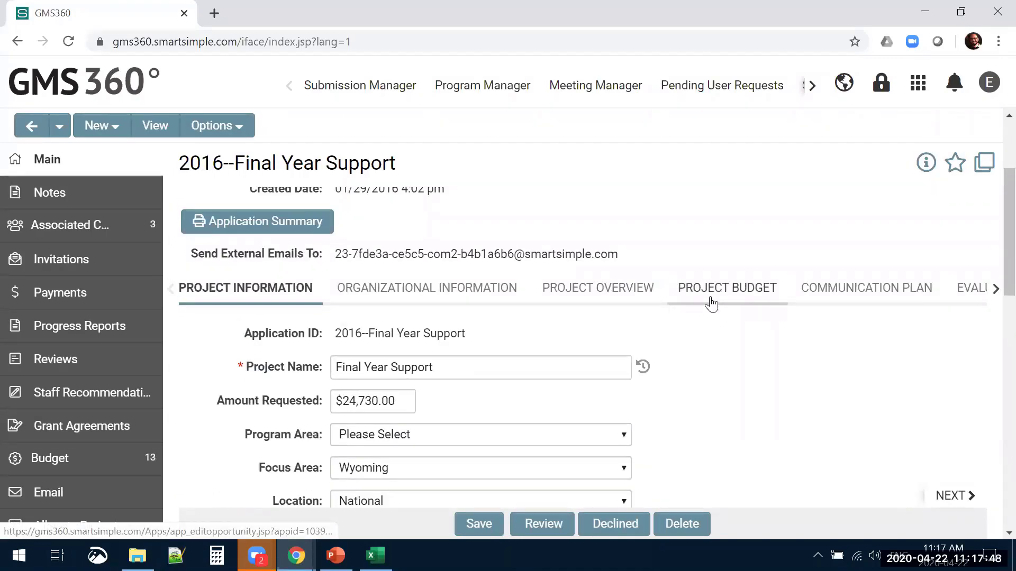
{"action": "left_click", "coordinate": [711, 304]}
{"action": "scroll", "coordinate": [580, 351], "scroll_direction": "down", "scroll_amount": 10}
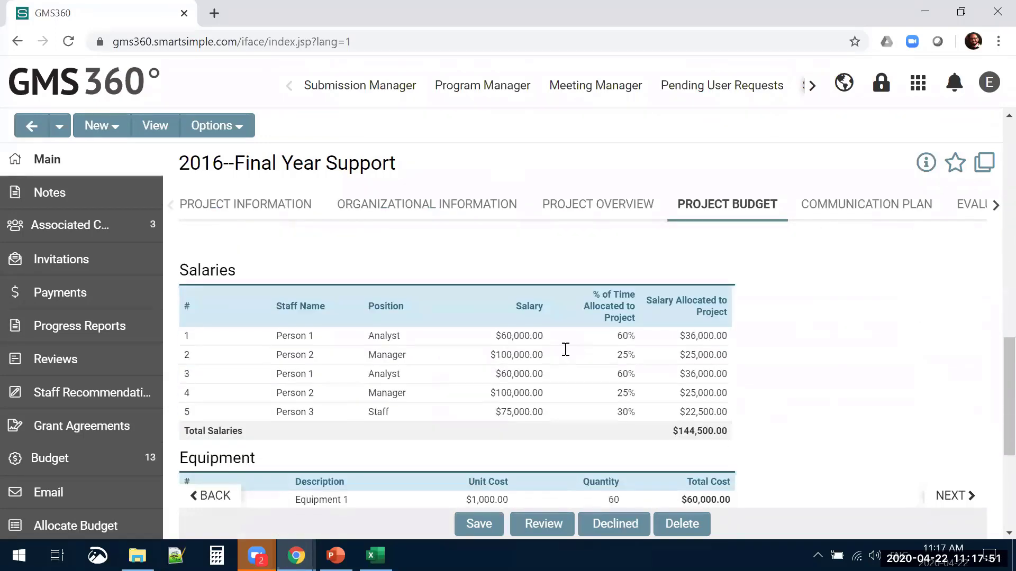
Step: Open the Person 3 record from the grant's Budget list and view its Budget section
{"action": "left_click", "coordinate": [85, 459]}
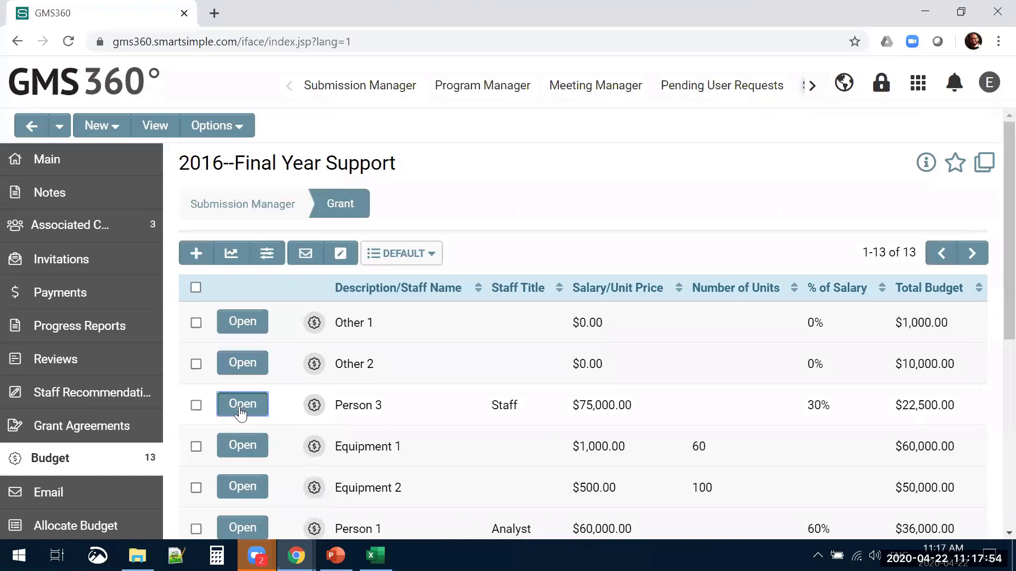
{"action": "left_click", "coordinate": [241, 408]}
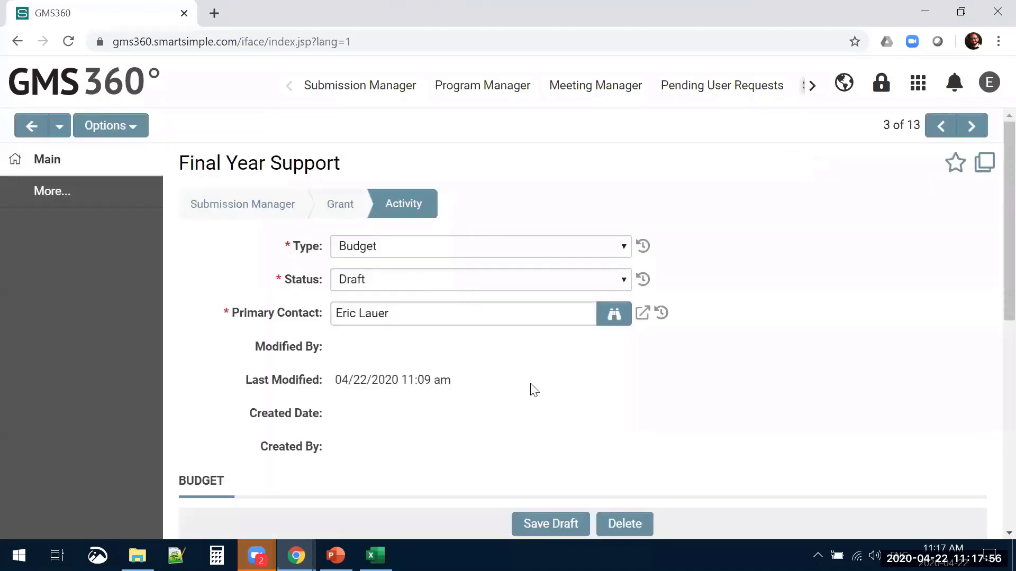
{"action": "scroll", "coordinate": [534, 391], "scroll_direction": "down", "scroll_amount": 2}
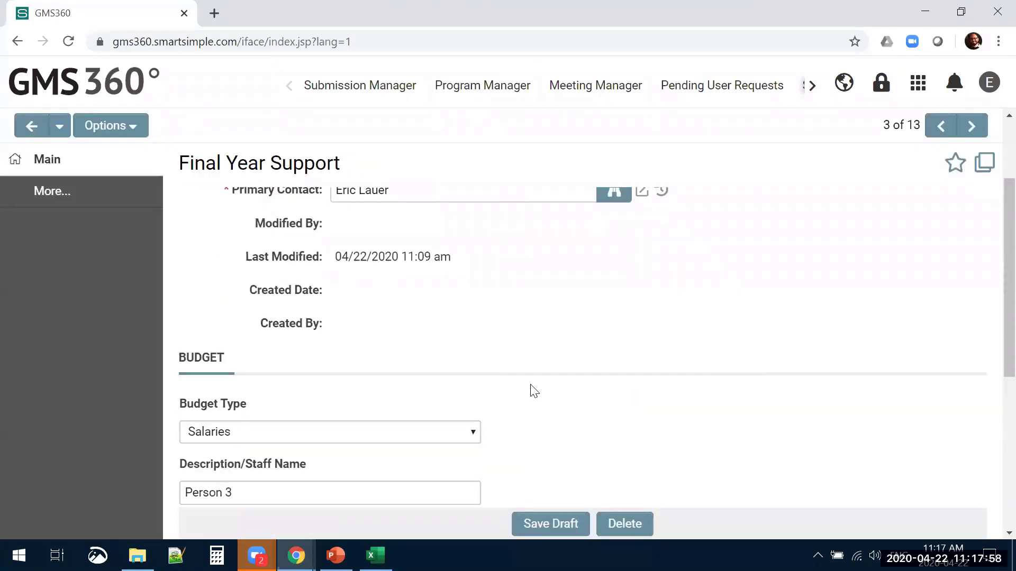
{"action": "scroll", "coordinate": [535, 391], "scroll_direction": "down", "scroll_amount": 3}
Step: Check the Salary/Unit Price, % of Salary and Total Budget fields of the Person 3 record, leaving their values as they are
{"action": "left_click", "coordinate": [288, 426]}
{"action": "scroll", "coordinate": [577, 413], "scroll_direction": "down", "scroll_amount": 1}
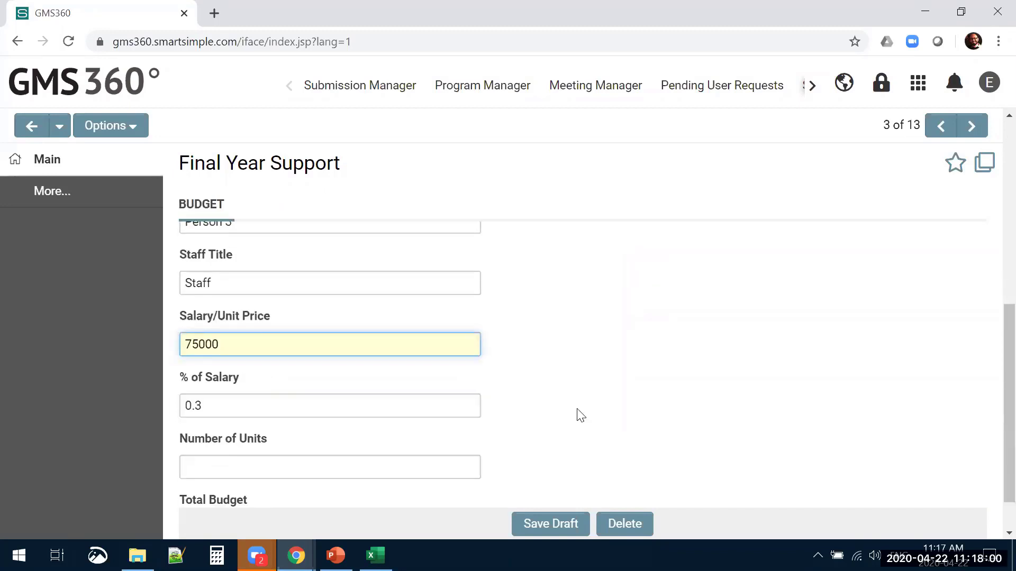
{"action": "left_click", "coordinate": [268, 403]}
{"action": "scroll", "coordinate": [359, 417], "scroll_direction": "down", "scroll_amount": 1}
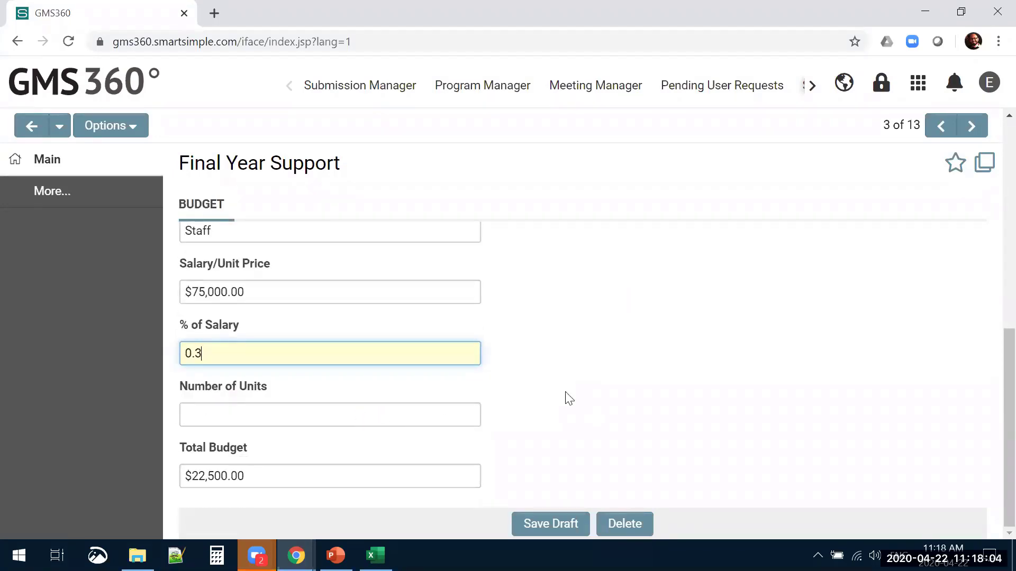
{"action": "left_click", "coordinate": [565, 396]}
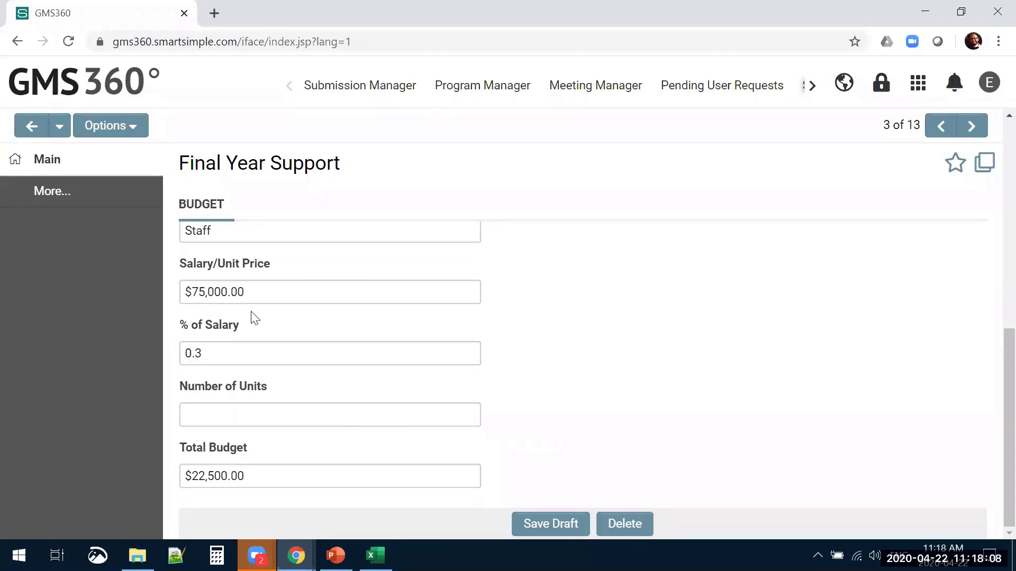
{"action": "left_click", "coordinate": [273, 297]}
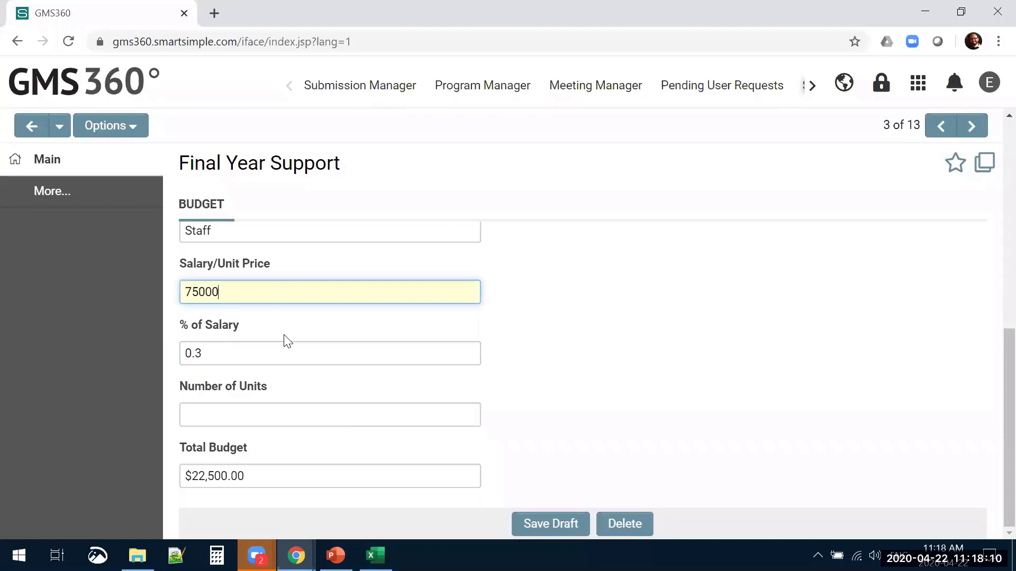
{"action": "left_click", "coordinate": [252, 474]}
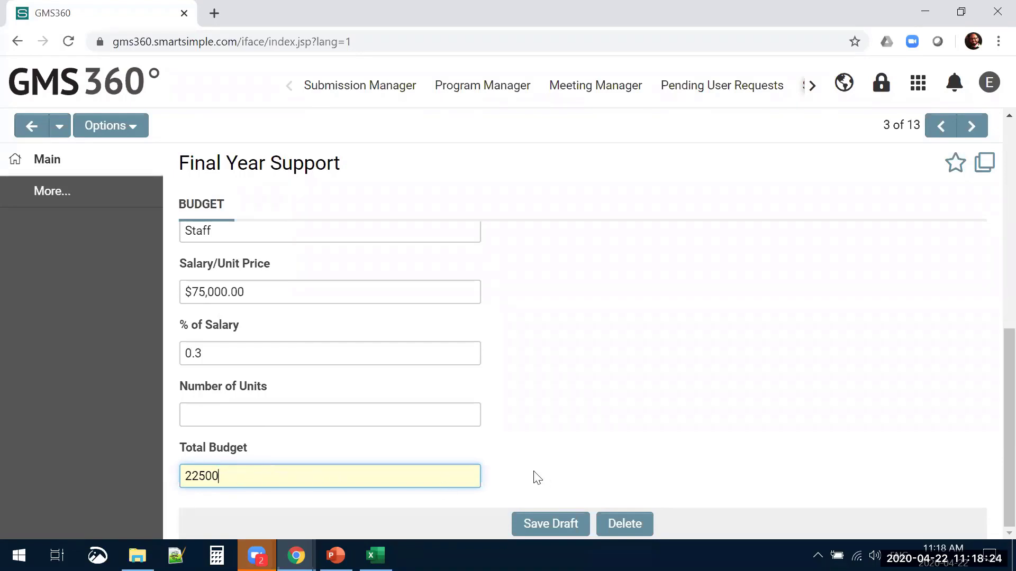
{"action": "left_click", "coordinate": [518, 468]}
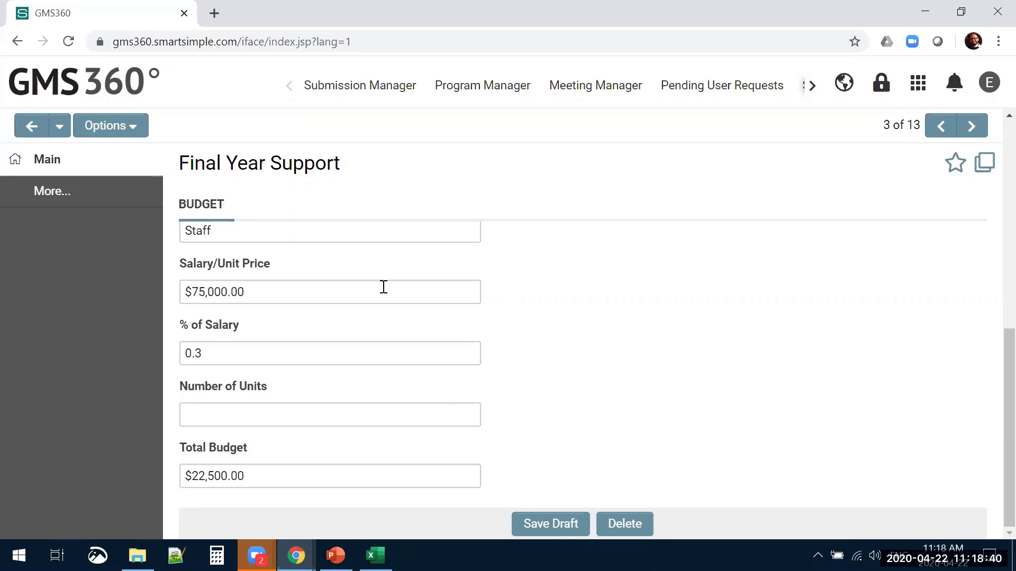
Step: Return to the Final Year Support grant and review the available Application Type options, keeping Communications selected
{"action": "left_click", "coordinate": [32, 126]}
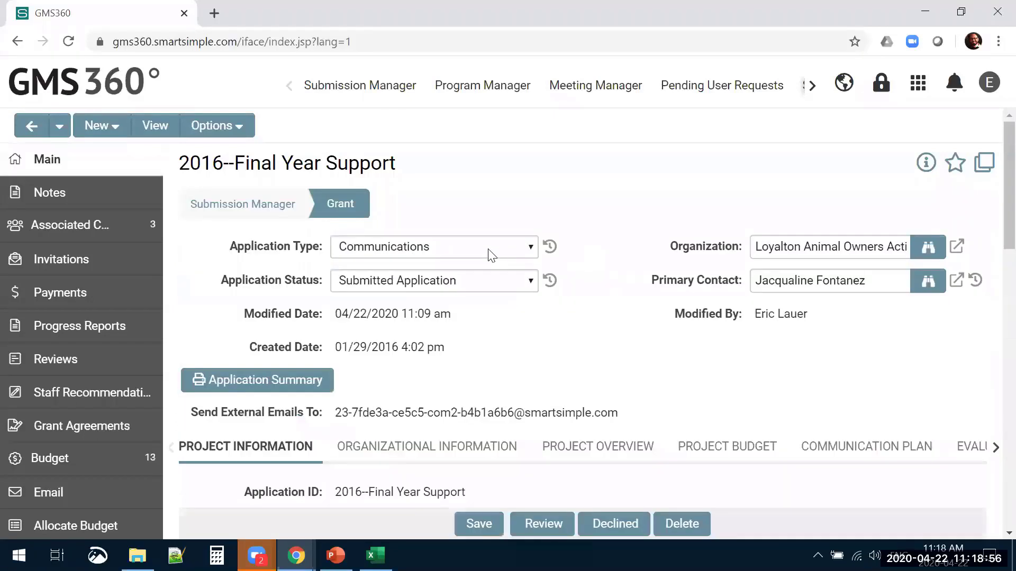
{"action": "left_click", "coordinate": [488, 253]}
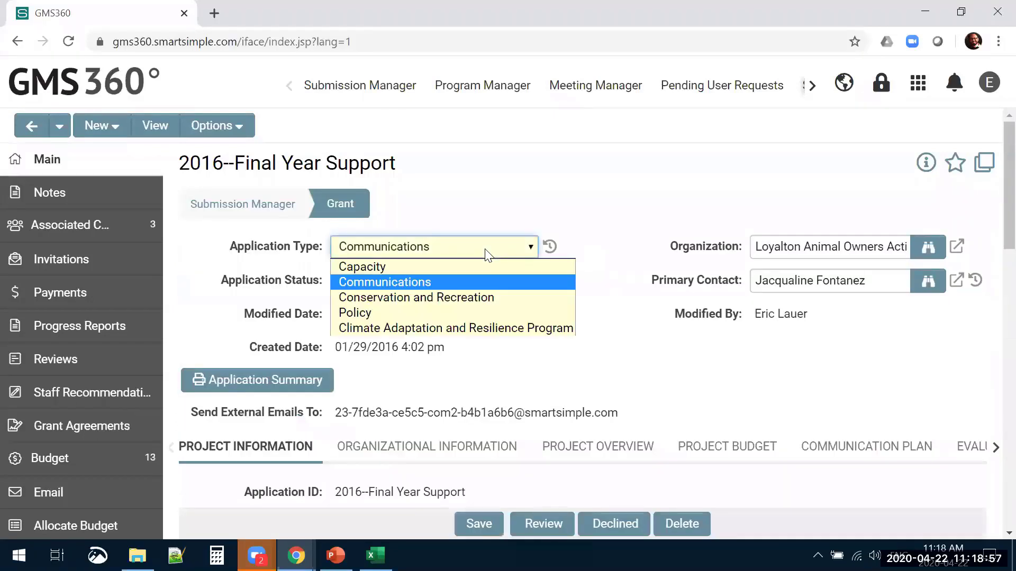
{"action": "left_click", "coordinate": [487, 253]}
{"action": "left_click", "coordinate": [605, 252]}
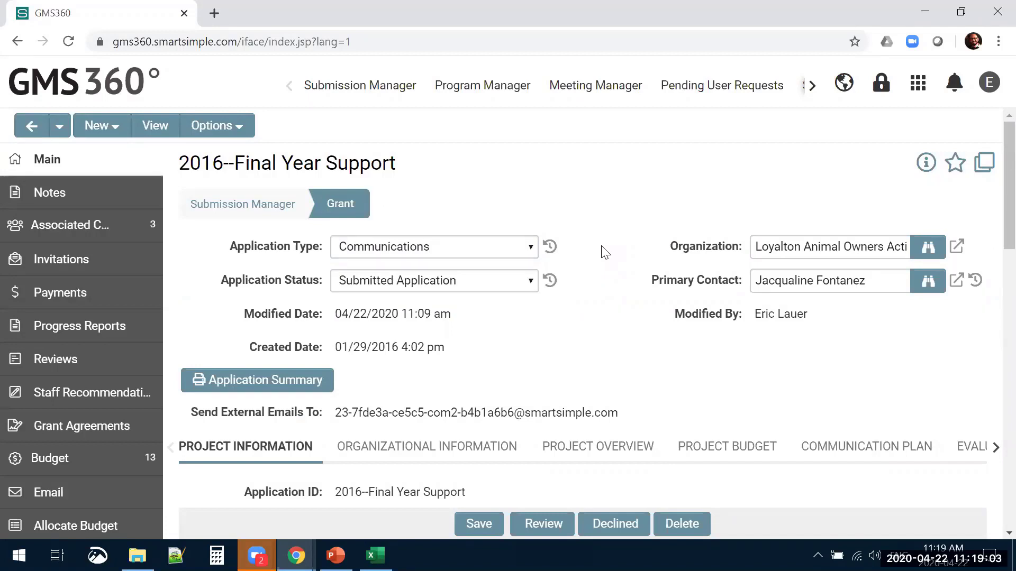
{"action": "left_click", "coordinate": [59, 126]}
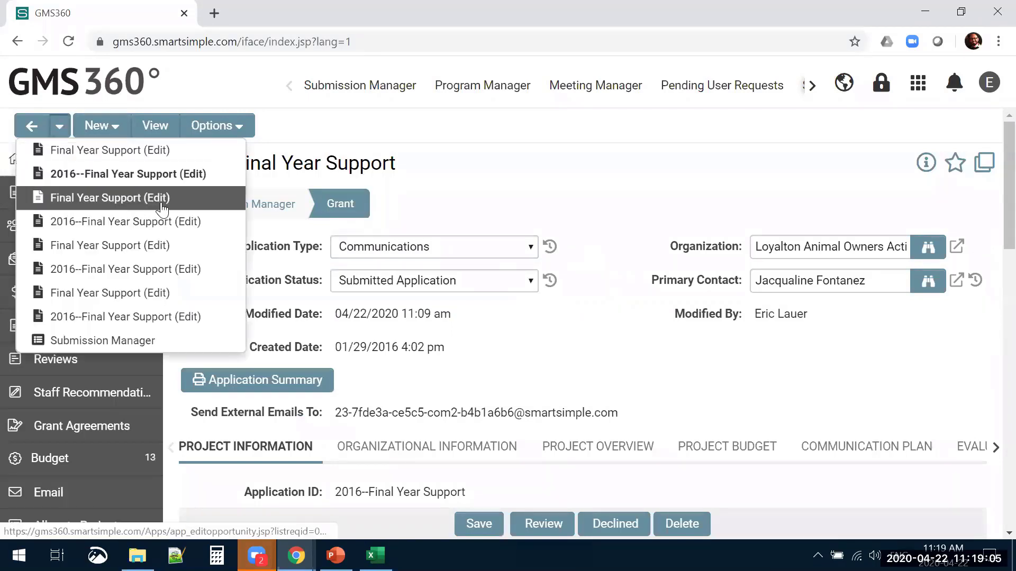
{"action": "scroll", "coordinate": [164, 241], "scroll_direction": "down", "scroll_amount": 5}
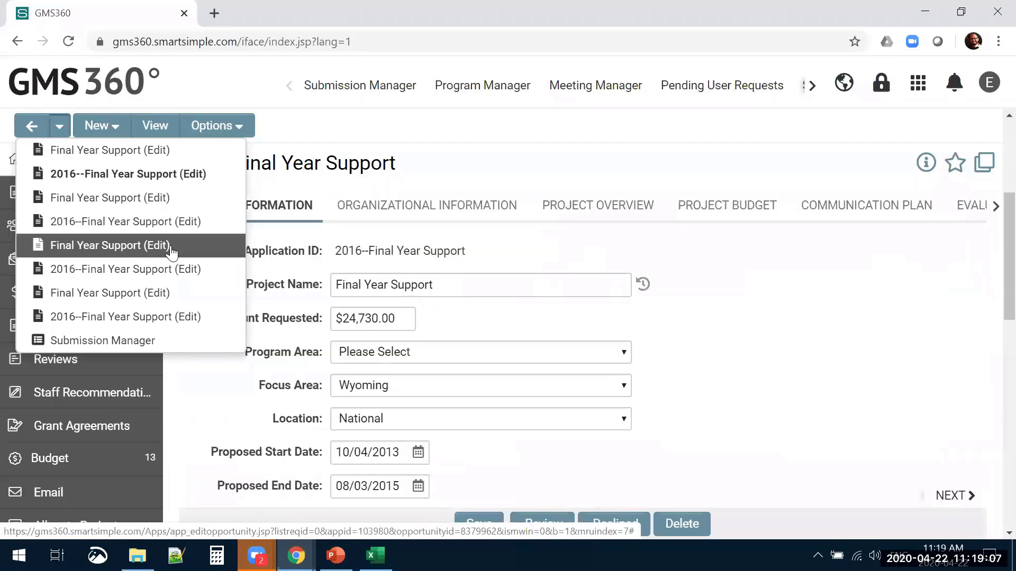
{"action": "scroll", "coordinate": [316, 233], "scroll_direction": "up", "scroll_amount": 5}
Step: Open the ExcelParser custom field from the Submission Manager's Grant custom fields and go to its Field Mappings
{"action": "left_click", "coordinate": [918, 82]}
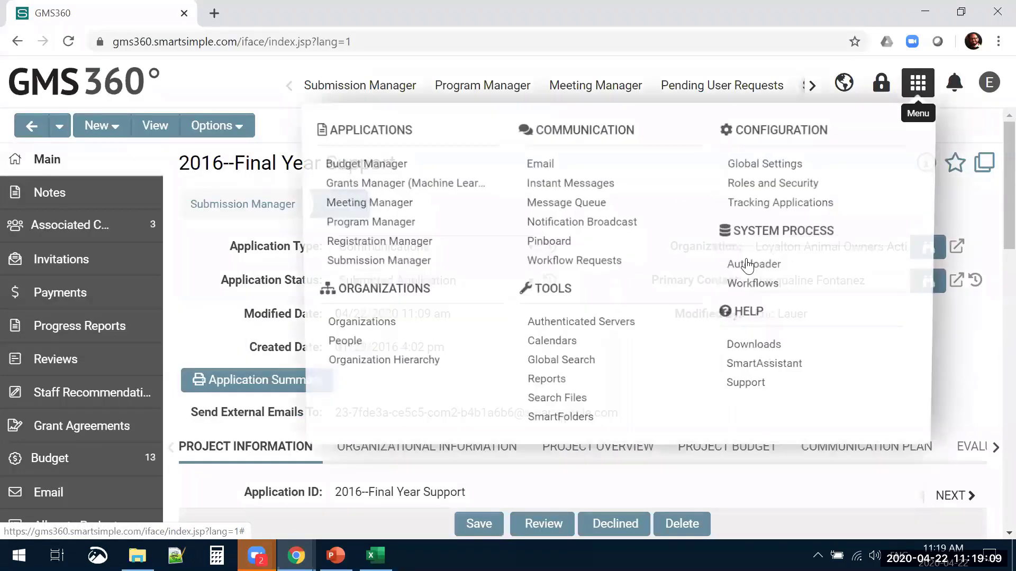
{"action": "left_click", "coordinate": [759, 206]}
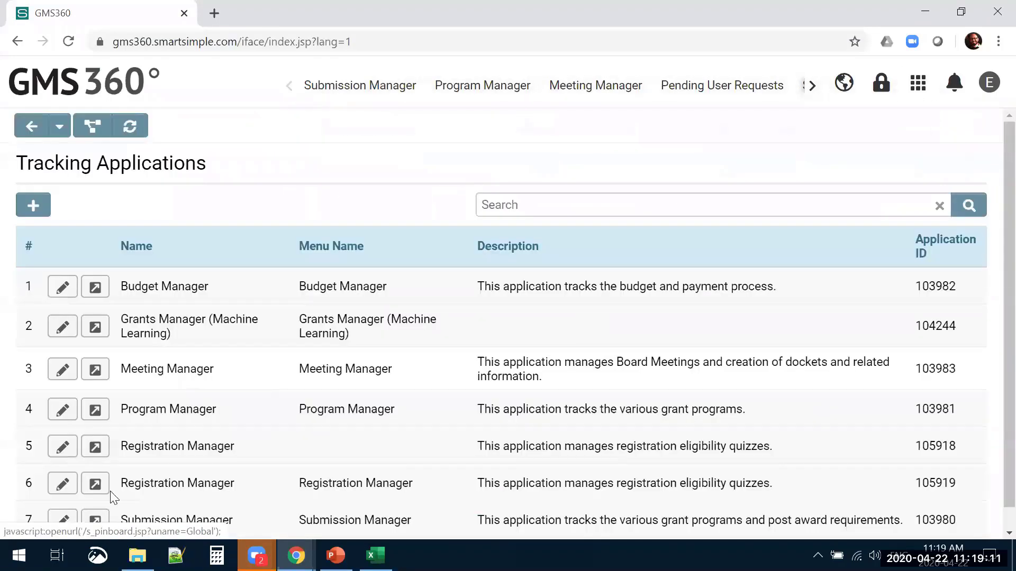
{"action": "scroll", "coordinate": [95, 500], "scroll_direction": "down", "scroll_amount": 1}
{"action": "left_click", "coordinate": [69, 502]}
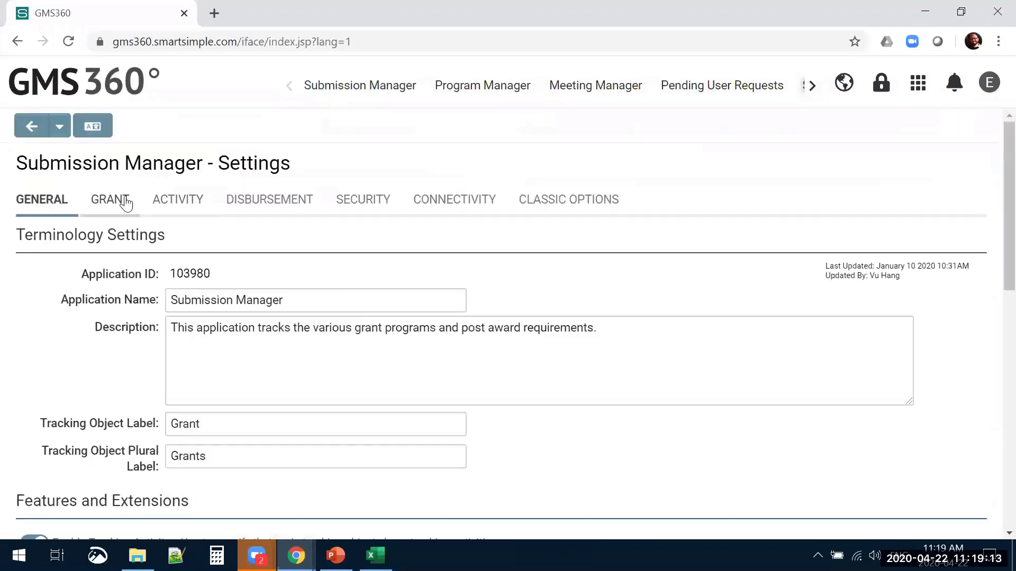
{"action": "left_click", "coordinate": [125, 201]}
{"action": "left_click", "coordinate": [74, 300]}
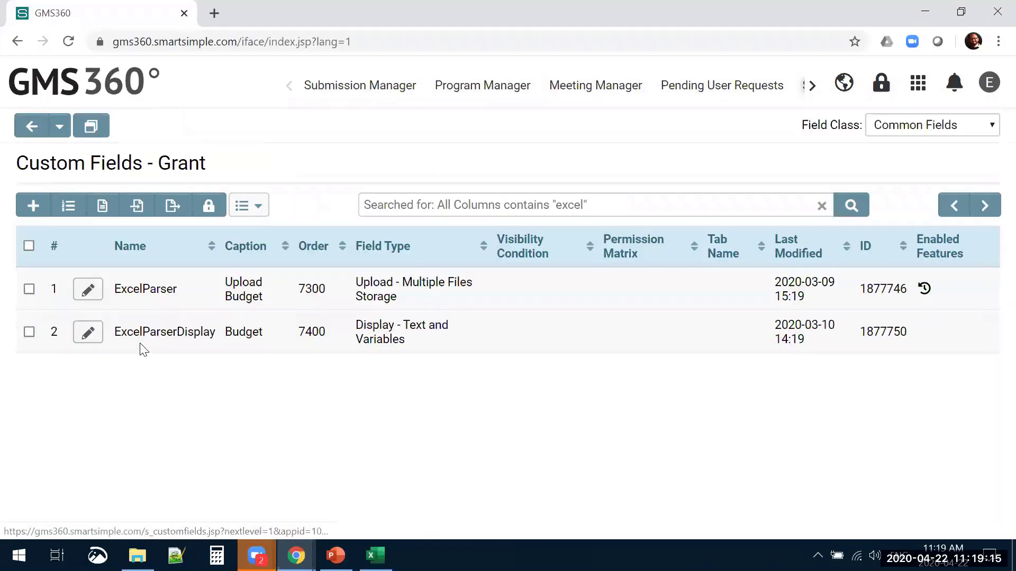
{"action": "left_click", "coordinate": [86, 324]}
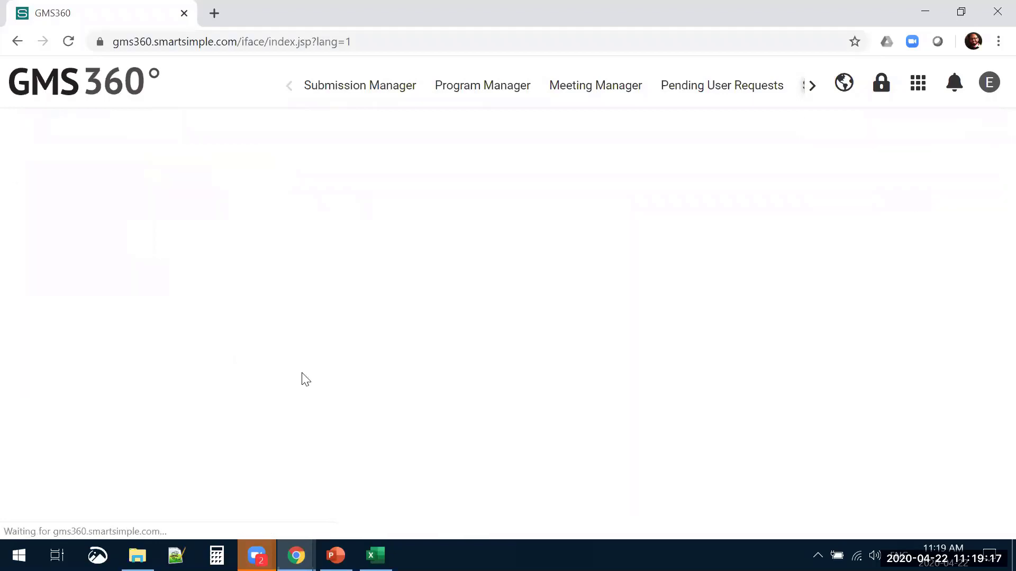
{"action": "scroll", "coordinate": [231, 339], "scroll_direction": "down", "scroll_amount": 3}
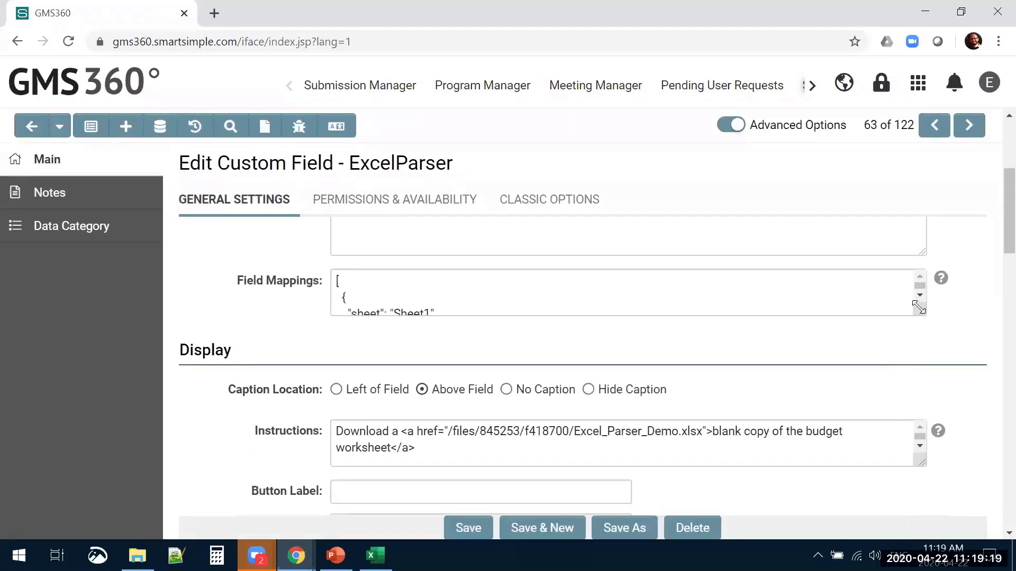
Step: Enlarge the Field Mappings box and examine the sheet, startcell and column entries in the Salaries and Equipment mappings
{"action": "left_click_drag", "start_coordinate": [922, 310], "coordinate": [944, 488]}
{"action": "scroll", "coordinate": [503, 354], "scroll_direction": "down", "scroll_amount": 2}
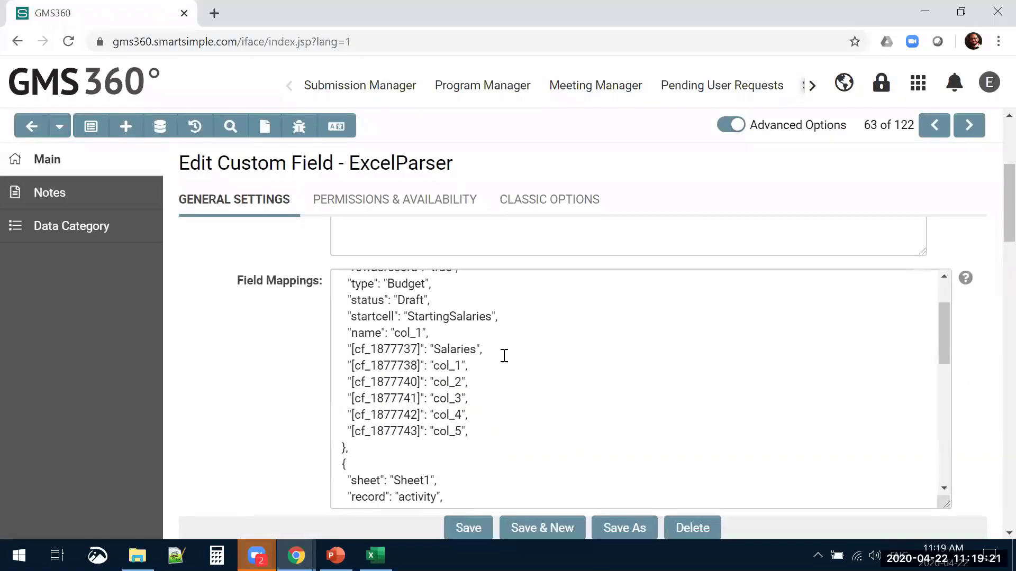
{"action": "scroll", "coordinate": [576, 394], "scroll_direction": "up", "scroll_amount": 2}
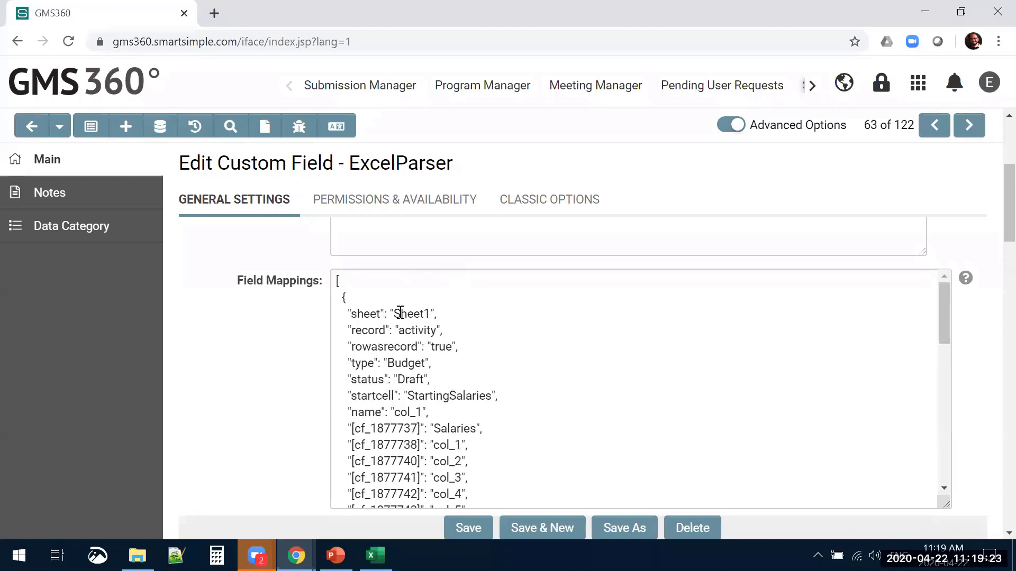
{"action": "left_click_drag", "start_coordinate": [396, 314], "coordinate": [431, 313]}
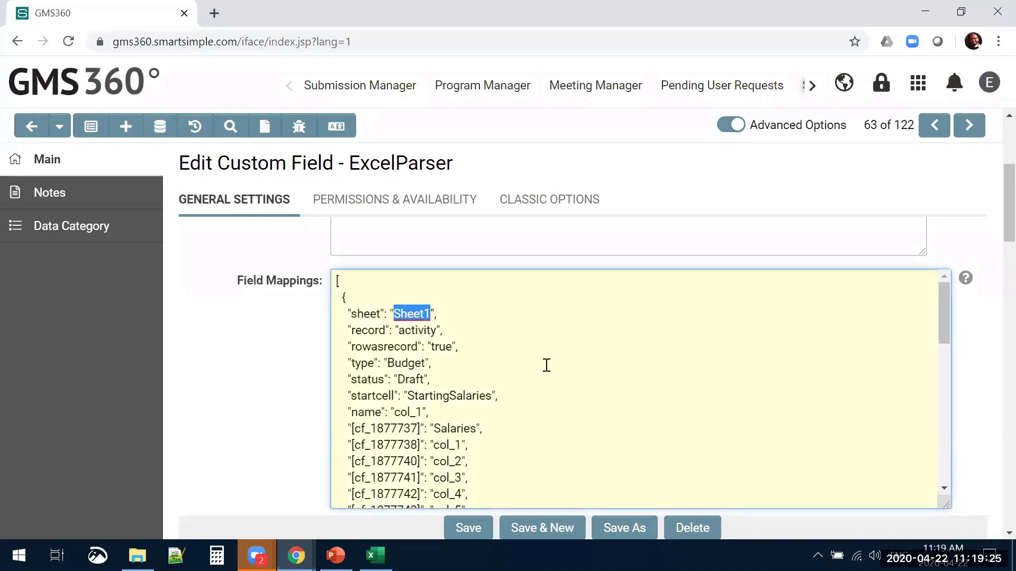
{"action": "scroll", "coordinate": [539, 367], "scroll_direction": "down", "scroll_amount": 2}
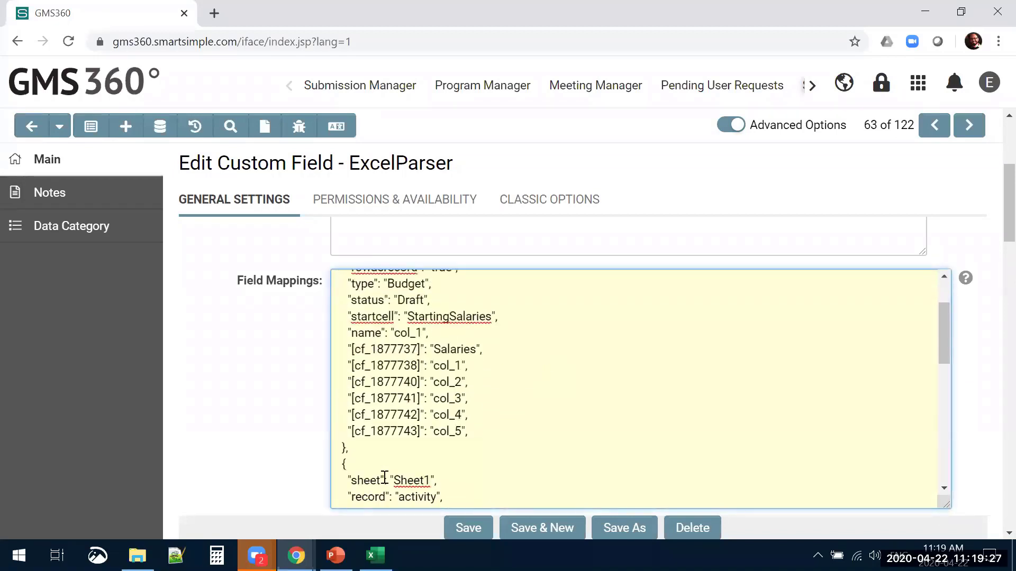
{"action": "scroll", "coordinate": [461, 423], "scroll_direction": "up", "scroll_amount": 2}
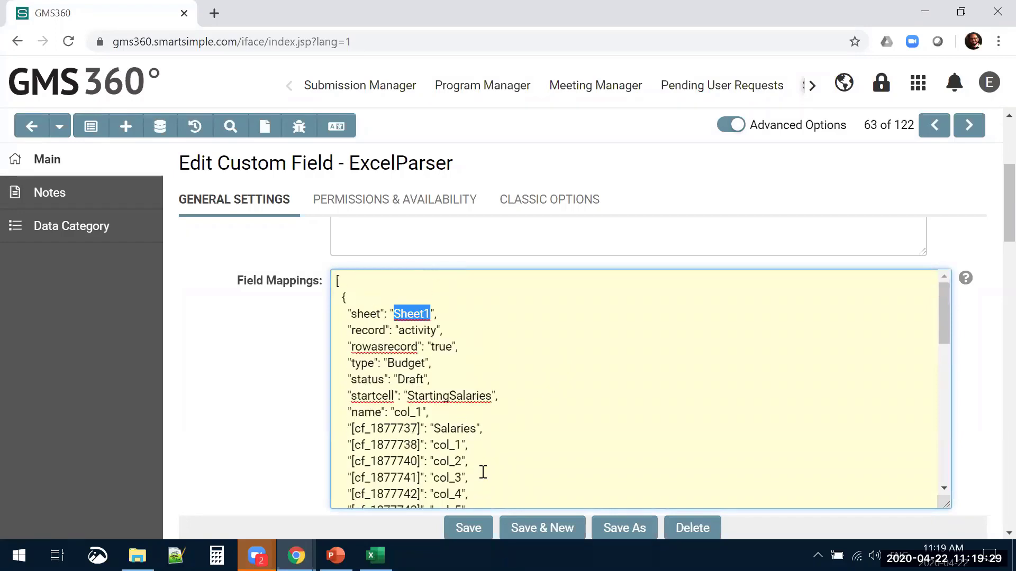
{"action": "scroll", "coordinate": [491, 444], "scroll_direction": "down", "scroll_amount": 6}
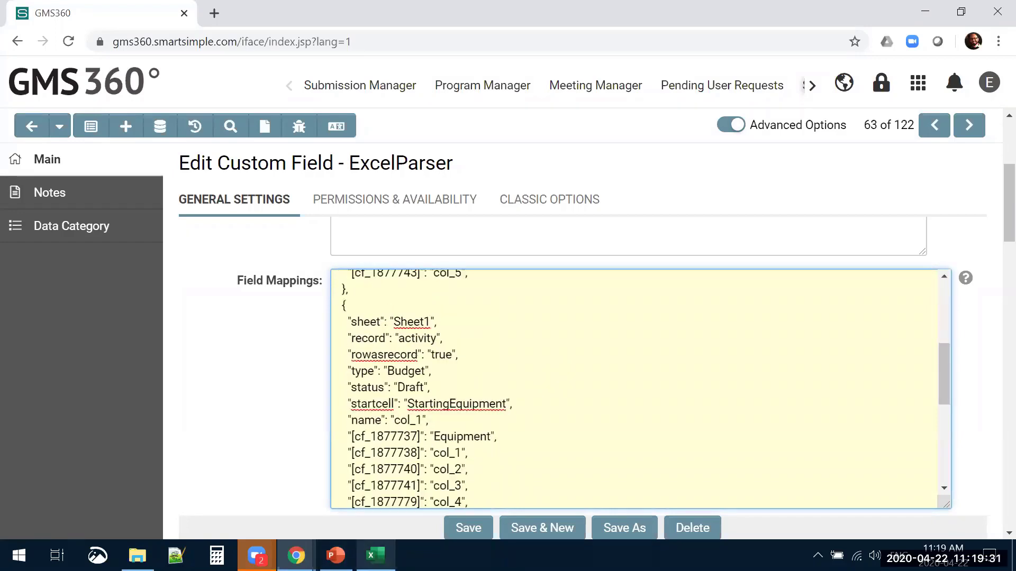
Step: Switch to the Excel_Parser_Demo.xlsx workbook in Excel and check the available sheet options for Sheet1 without applying any
{"action": "left_click", "coordinate": [375, 556]}
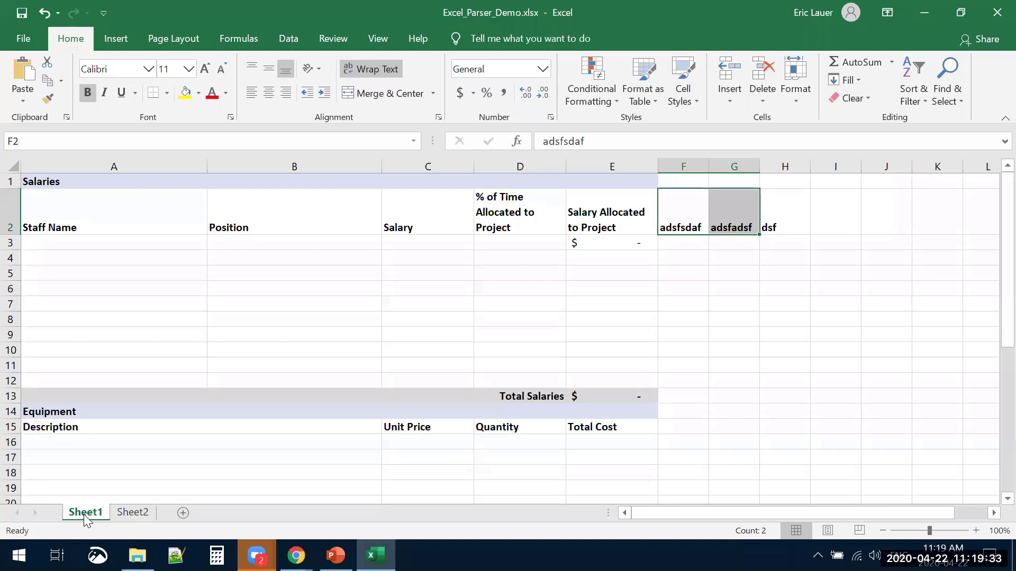
{"action": "right_click", "coordinate": [88, 513]}
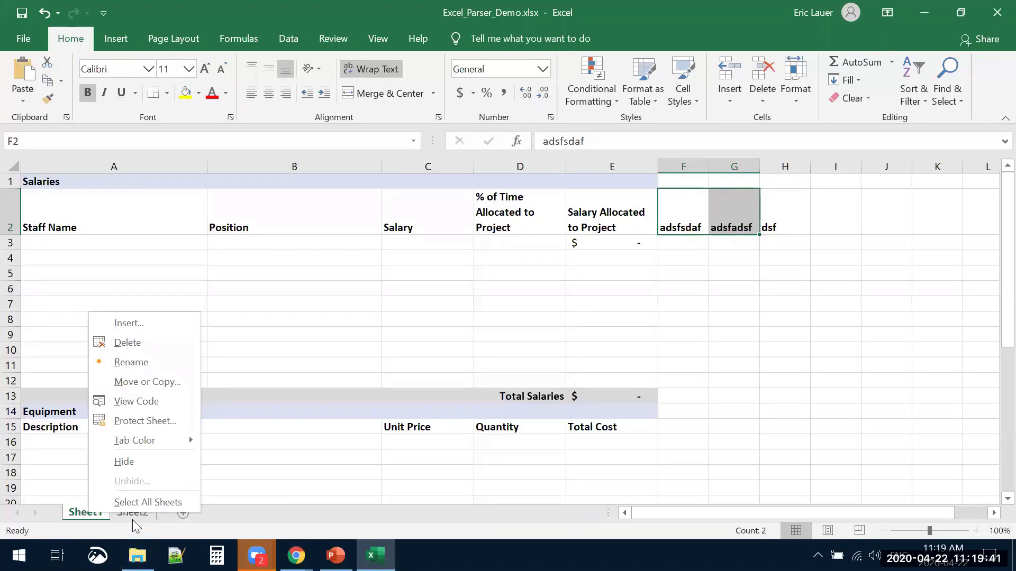
{"action": "key", "text": "Escape"}
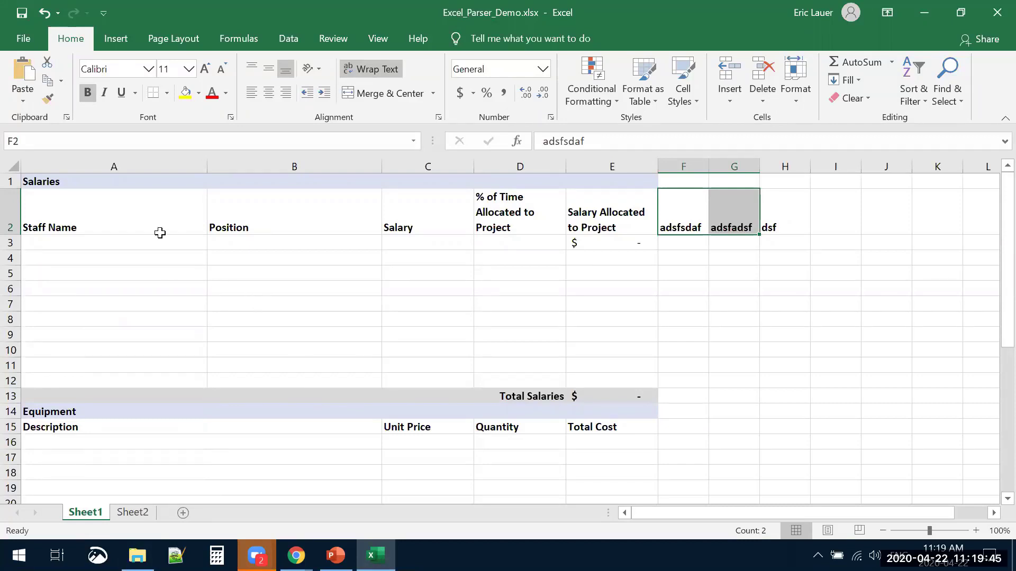
Step: Replace the Position header in cell B2 of the Salaries table with "sdfsdf"
{"action": "left_click", "coordinate": [286, 219]}
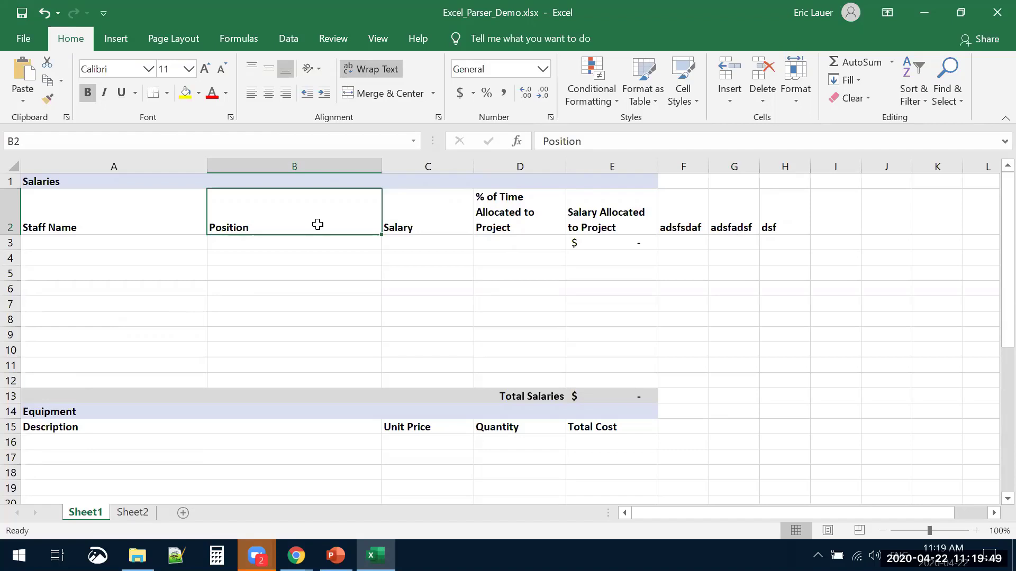
{"action": "type", "text": "sdfsdf"}
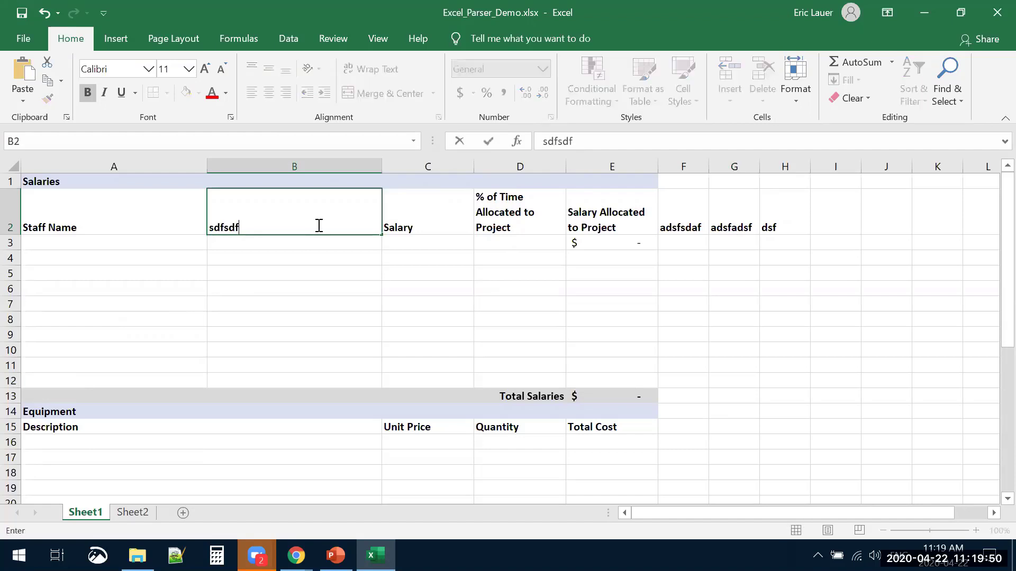
{"action": "left_click", "coordinate": [295, 287]}
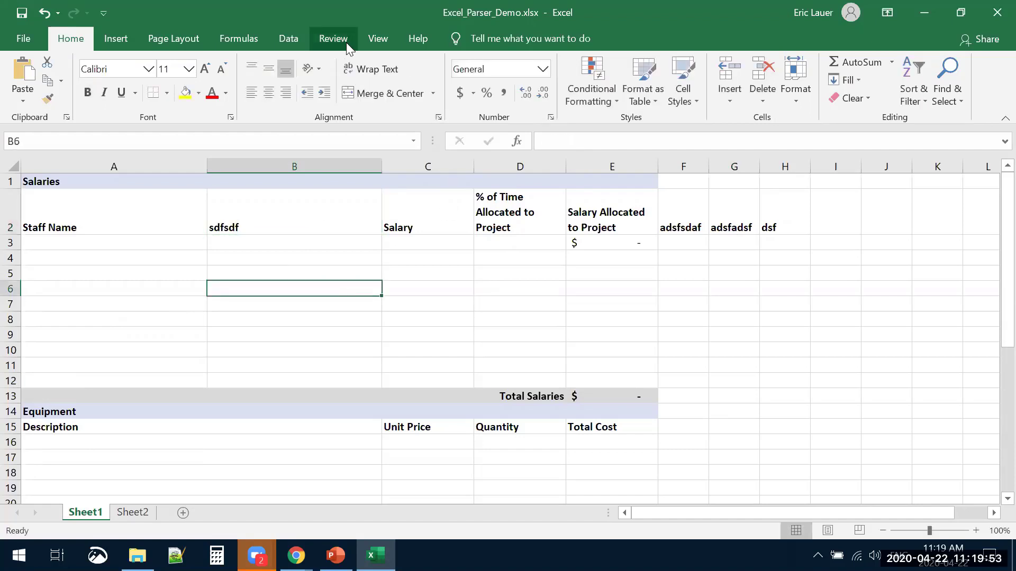
Step: Review the Protect Sheet settings for Sheet1 and leave them without protecting the sheet
{"action": "left_click", "coordinate": [369, 41]}
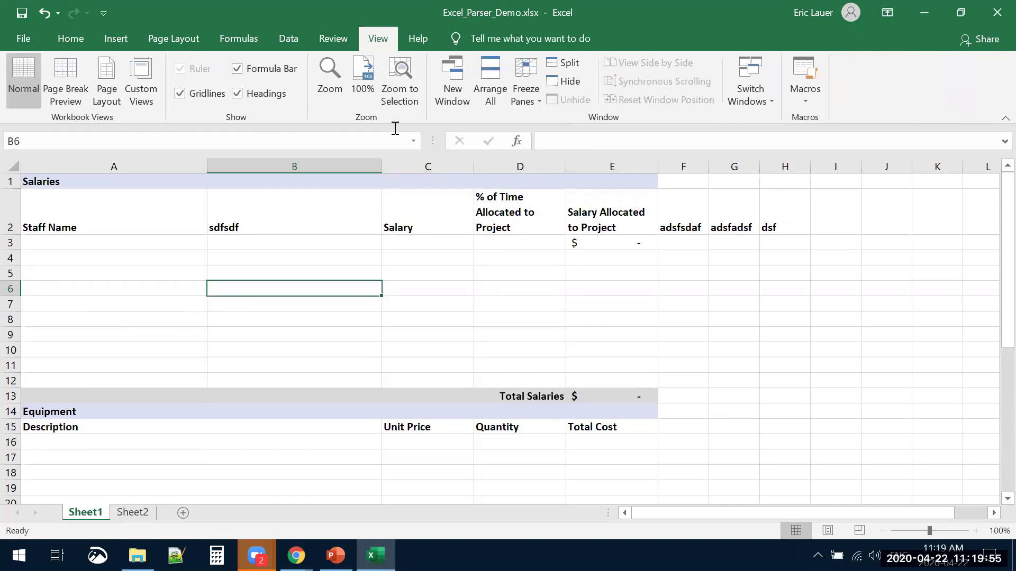
{"action": "left_click", "coordinate": [334, 42]}
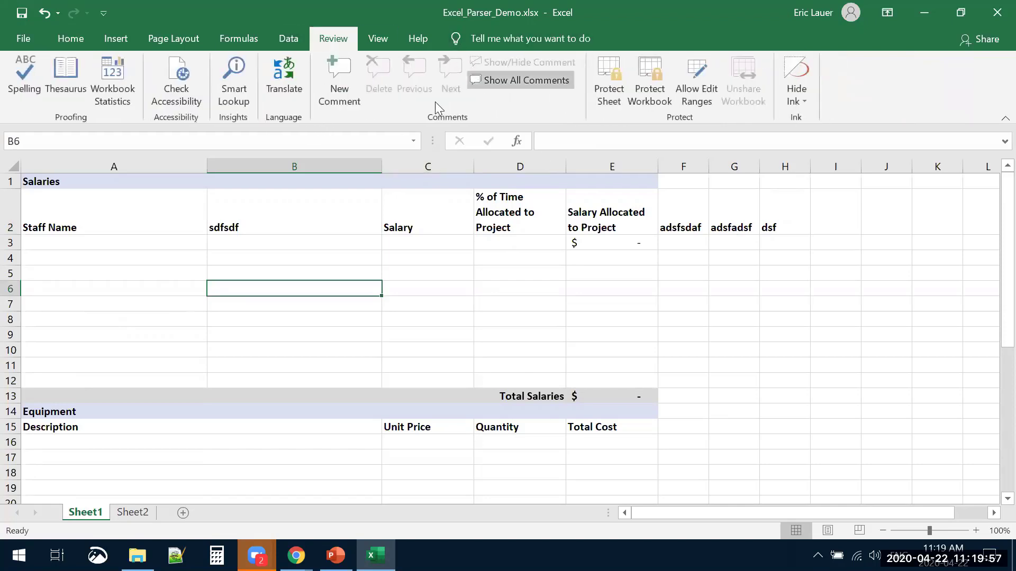
{"action": "left_click", "coordinate": [608, 89]}
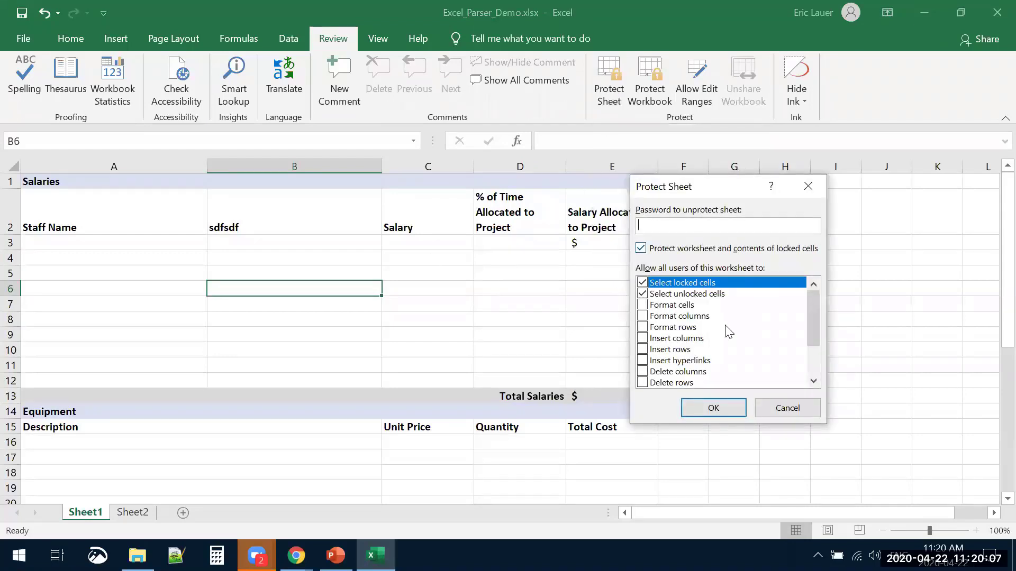
{"action": "left_click", "coordinate": [775, 408]}
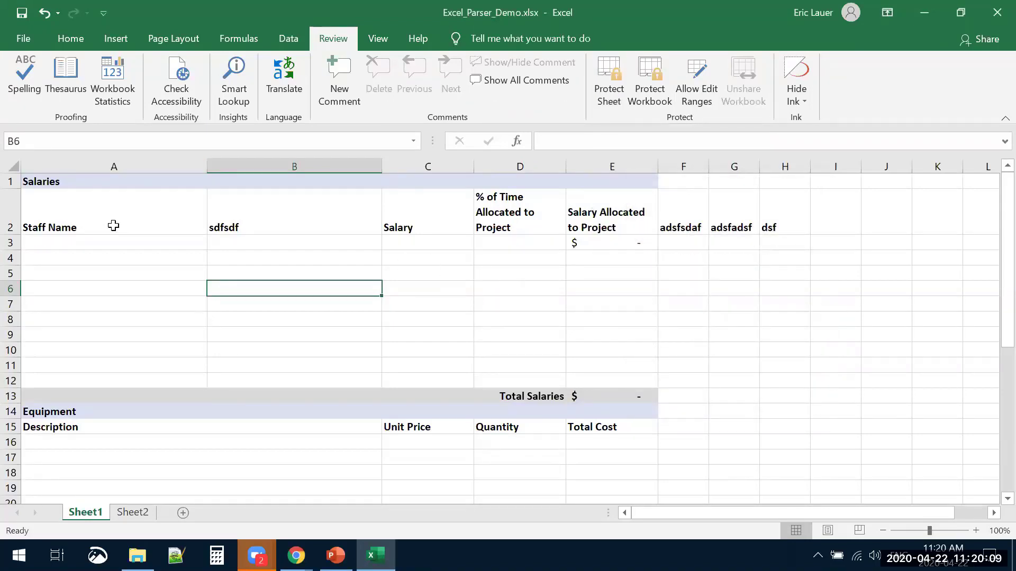
Step: Select the Salaries entry cells A3:D12, leaving out the headers and the Salary Allocated to Project column
{"action": "left_click_drag", "start_coordinate": [136, 243], "coordinate": [590, 359]}
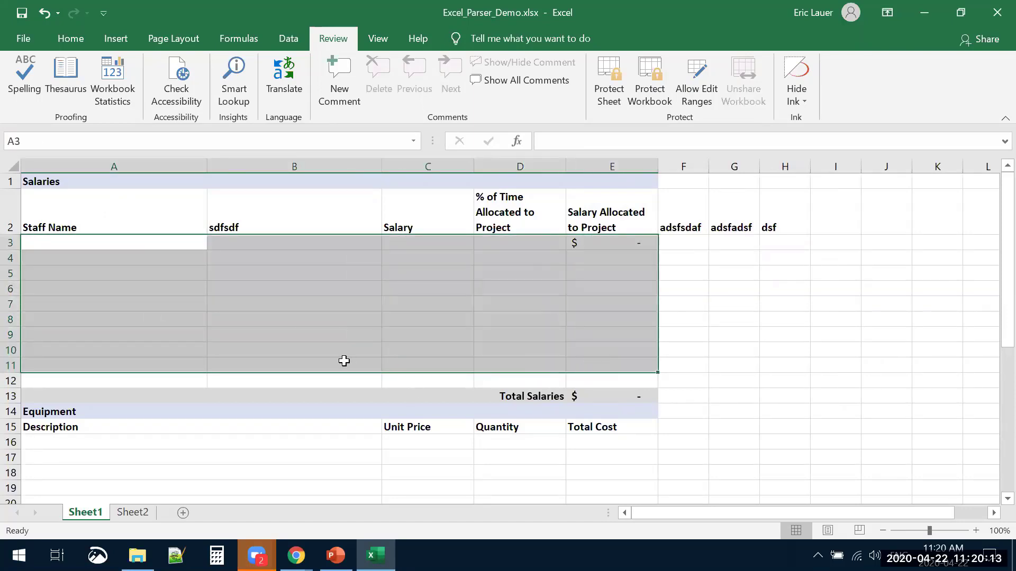
{"action": "left_click", "coordinate": [435, 281]}
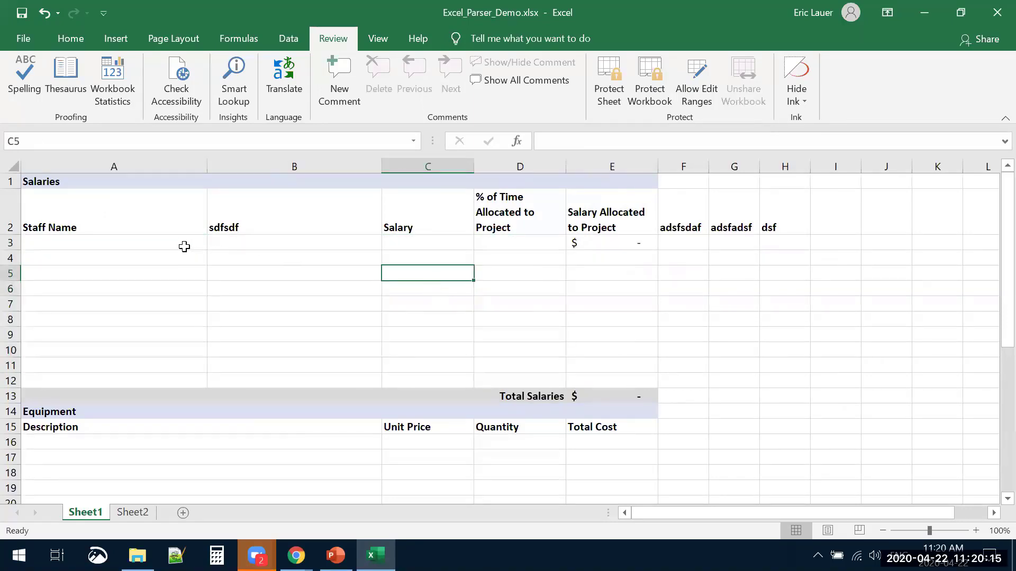
{"action": "left_click_drag", "start_coordinate": [185, 246], "coordinate": [484, 374]}
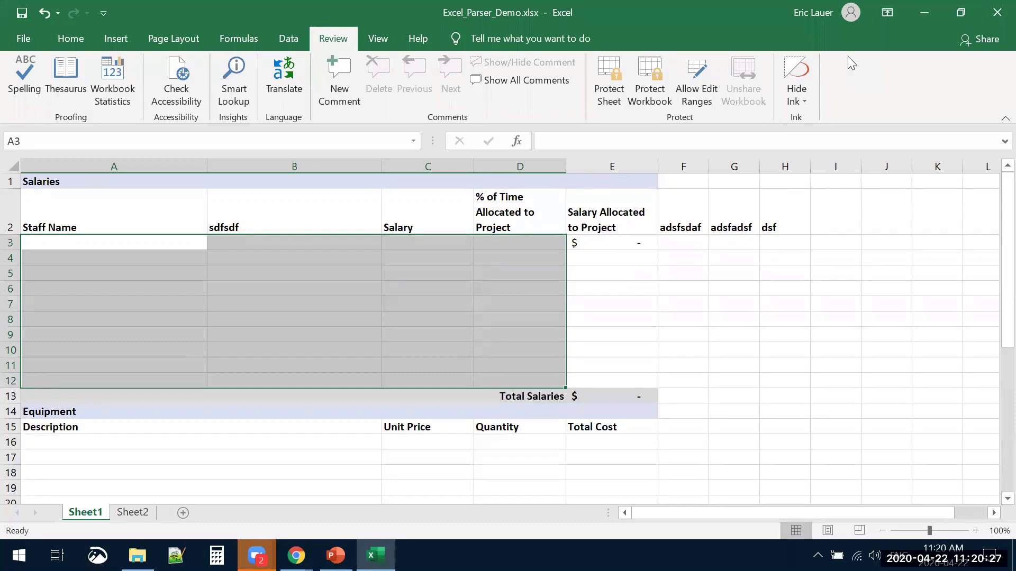
Step: Return to the ExcelParser field mappings in GMS360, try "false" for the Equipment block's rowasrecord value, and restore it to "true"
{"action": "key", "text": "alt+Tab"}
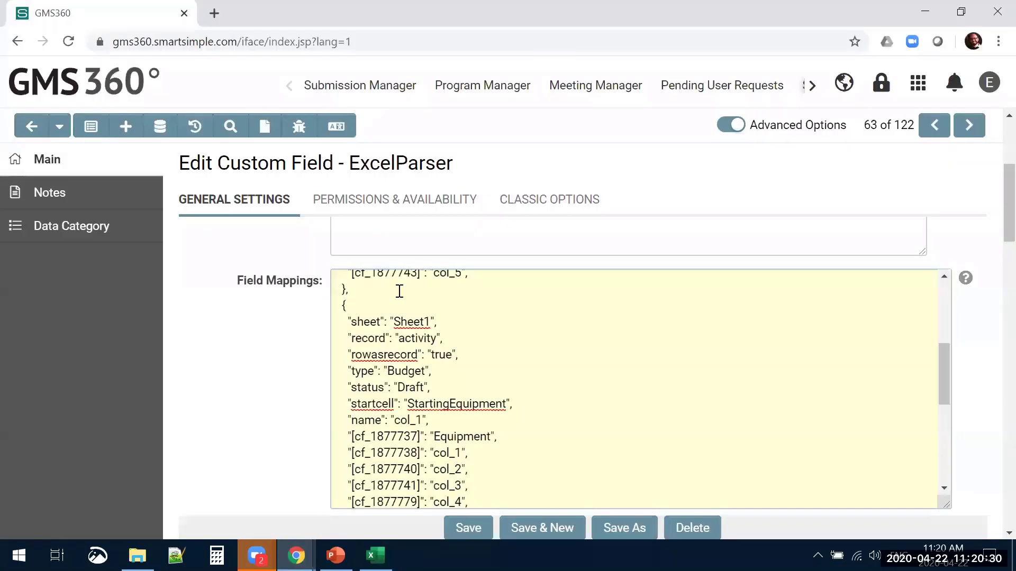
{"action": "left_click", "coordinate": [60, 127]}
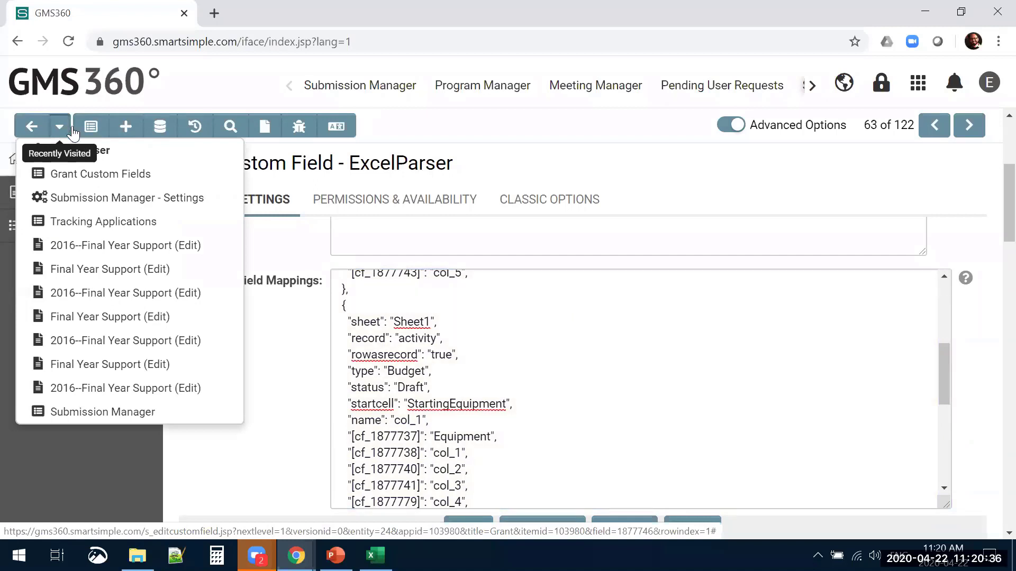
{"action": "left_click", "coordinate": [275, 348]}
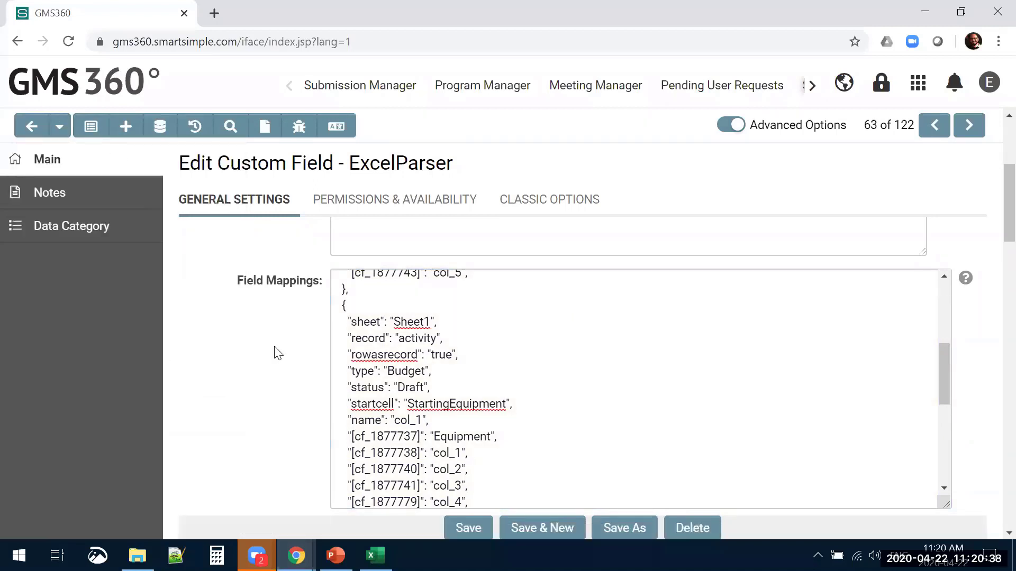
{"action": "double_click", "coordinate": [439, 355]}
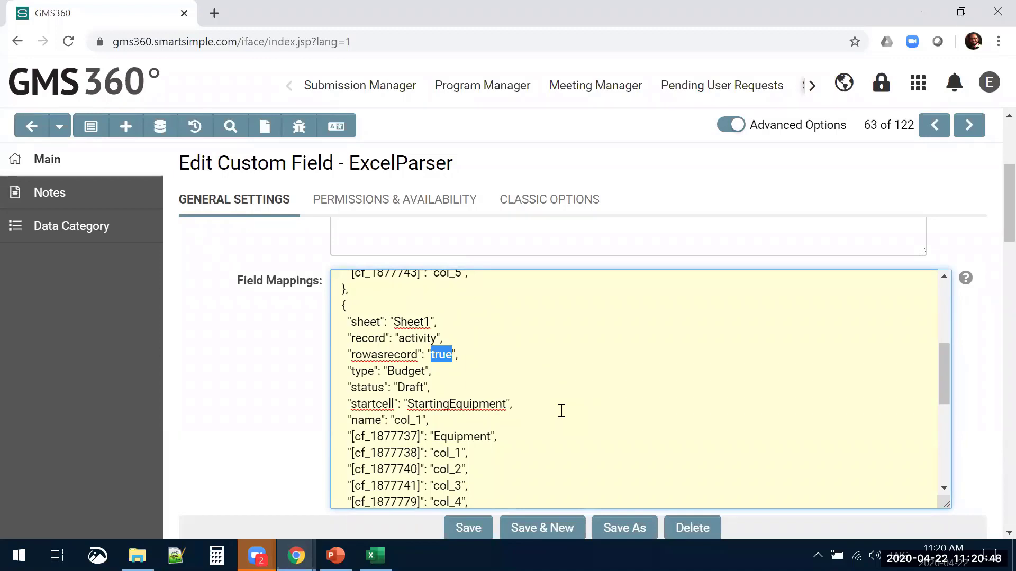
{"action": "type", "text": "false"}
{"action": "type", "text": "true"}
{"action": "left_click", "coordinate": [288, 377]}
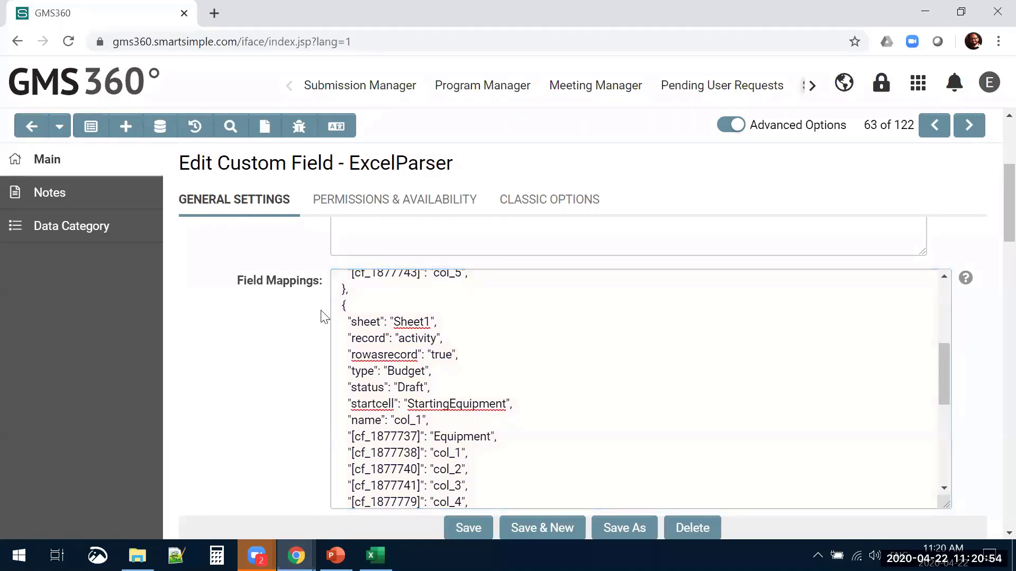
Step: Switch back to the Excel worksheet and check the named starting cells of the Salaries and Equipment tables, A3 and A16
{"action": "left_click", "coordinate": [376, 555]}
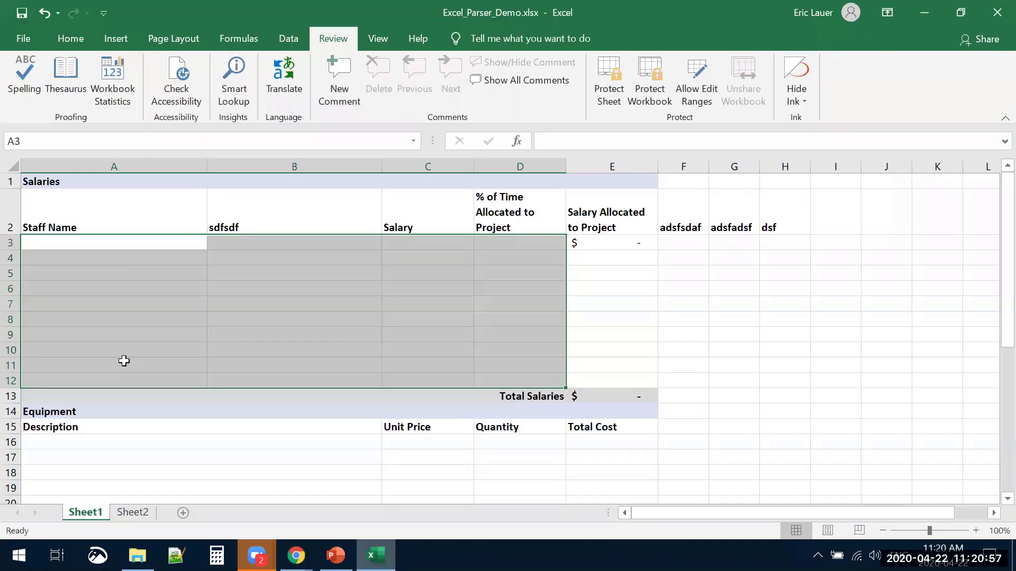
{"action": "left_click", "coordinate": [125, 362]}
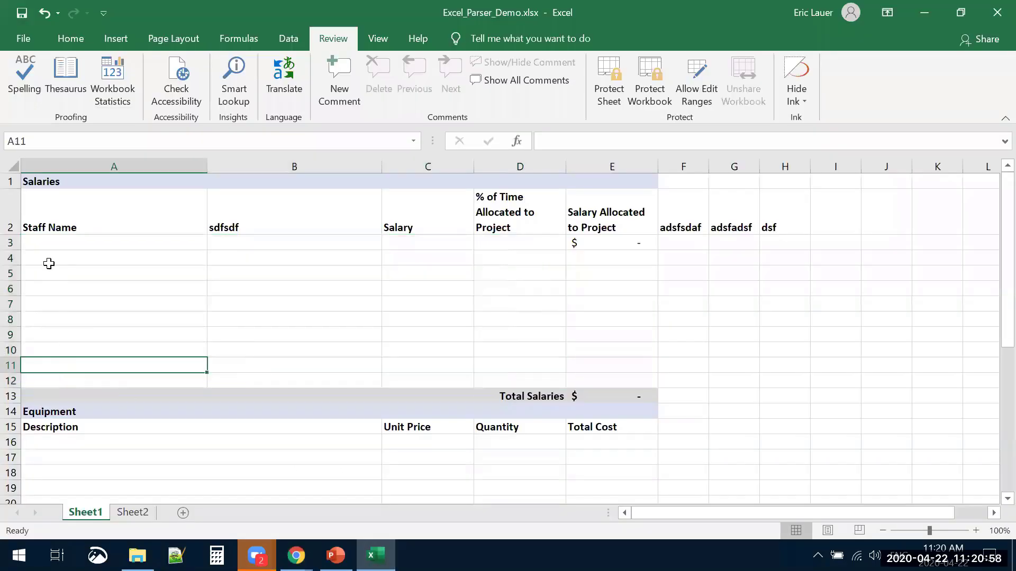
{"action": "left_click", "coordinate": [93, 247]}
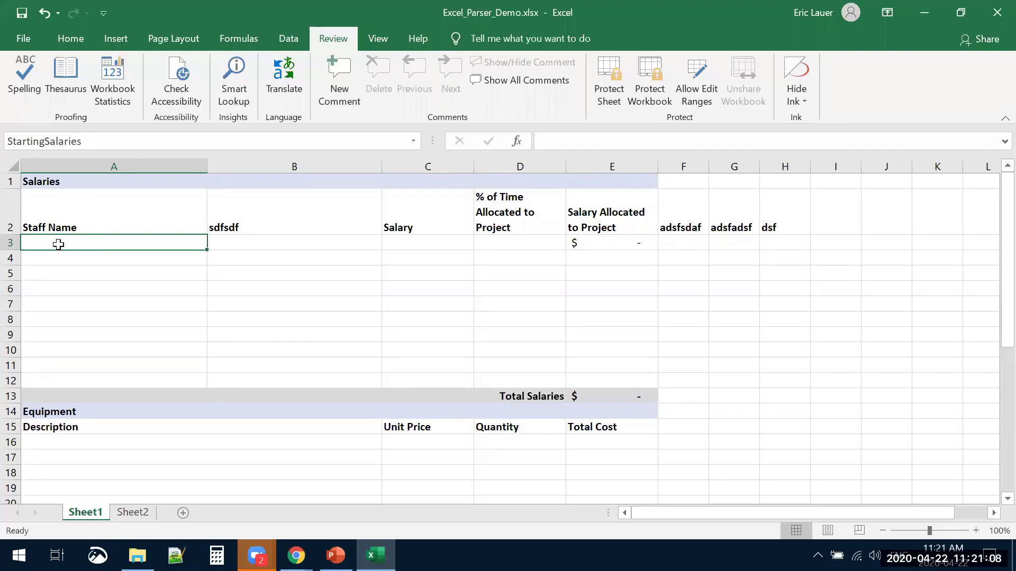
{"action": "left_click_drag", "start_coordinate": [59, 244], "coordinate": [64, 380]}
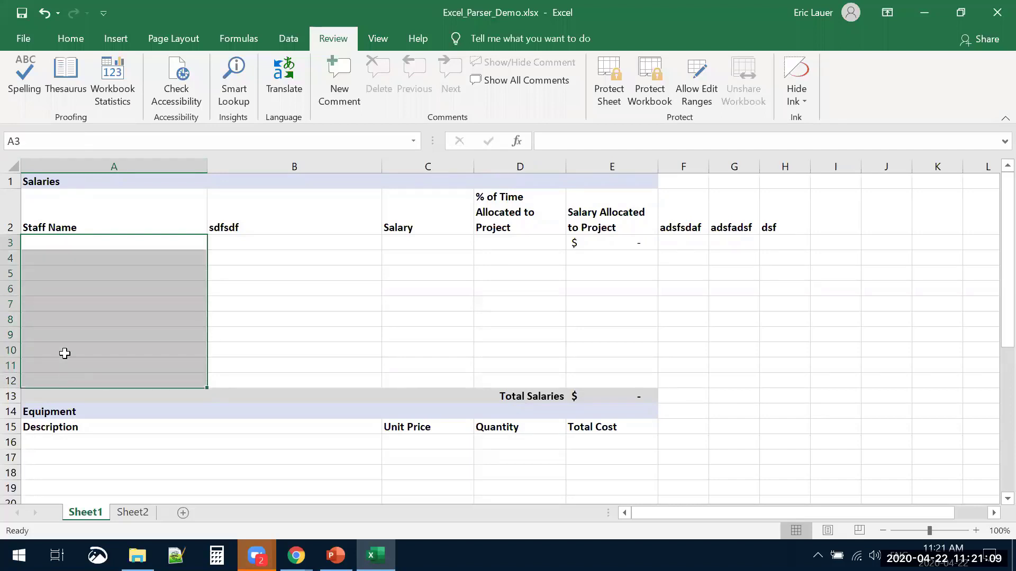
{"action": "left_click", "coordinate": [72, 298]}
{"action": "left_click", "coordinate": [57, 445]}
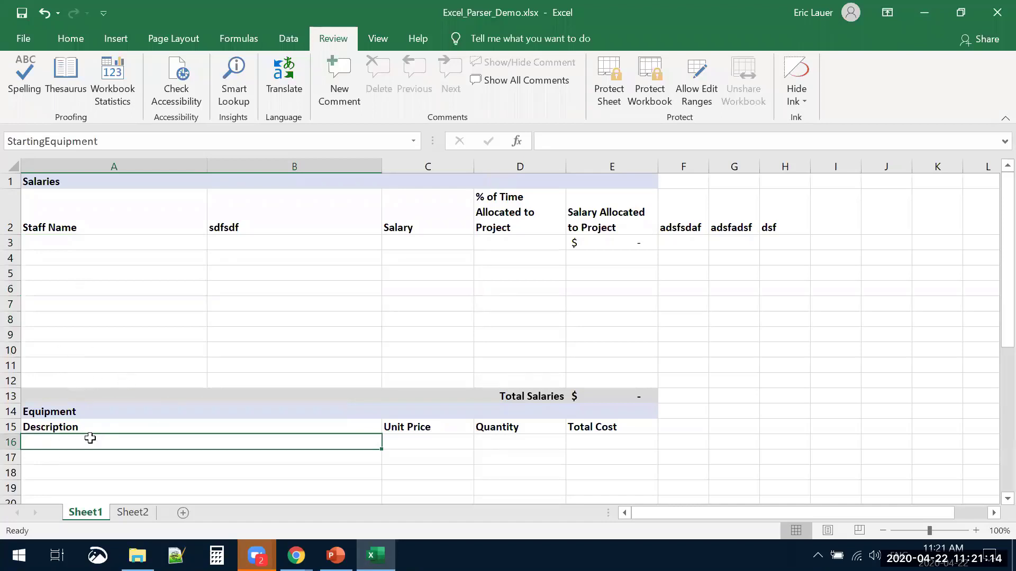
Step: Insert three rows above row 8 in the Salaries table
{"action": "left_click", "coordinate": [87, 364]}
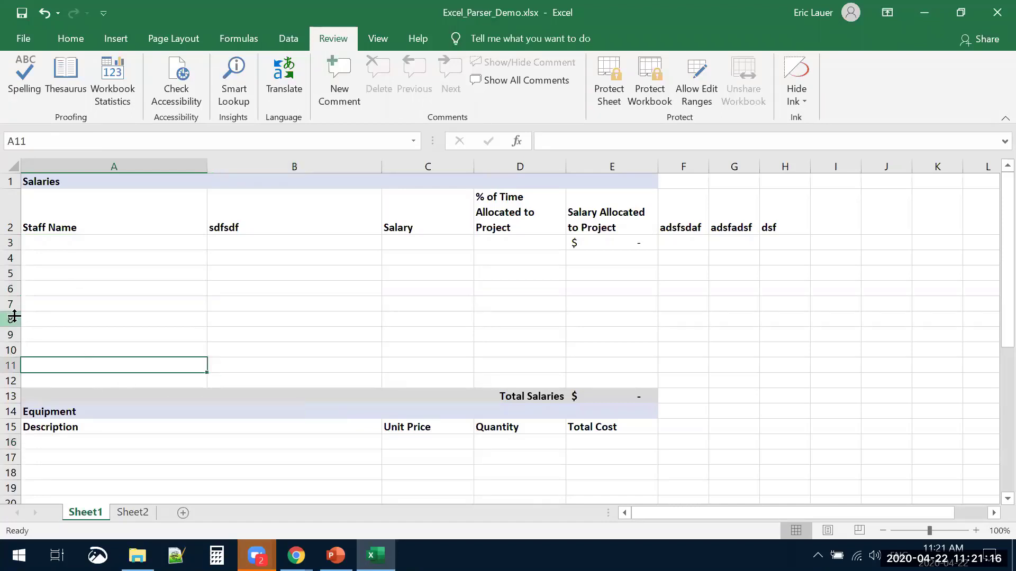
{"action": "left_click_drag", "start_coordinate": [11, 319], "coordinate": [14, 344]}
{"action": "right_click", "coordinate": [13, 342]}
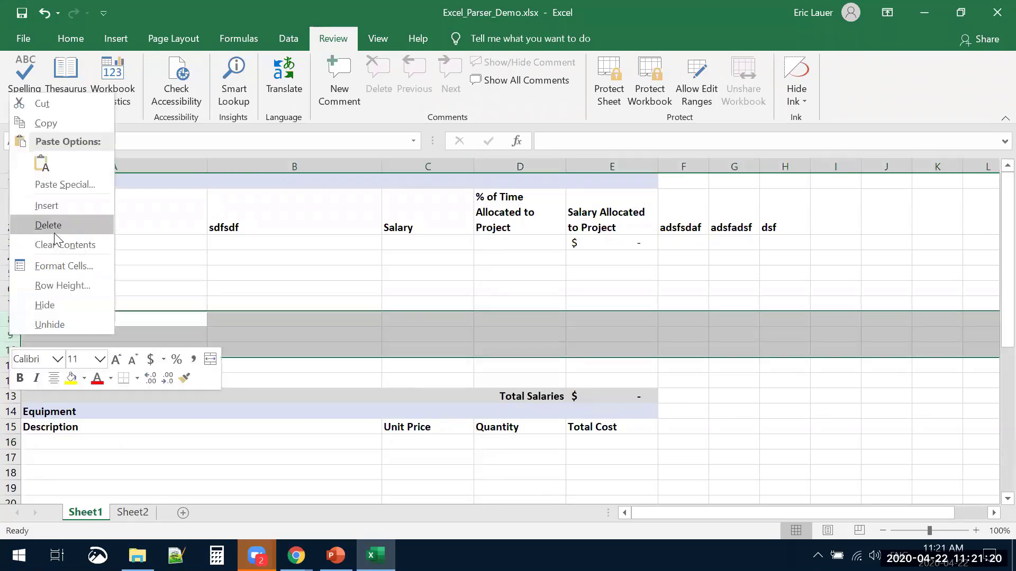
{"action": "left_click", "coordinate": [57, 209]}
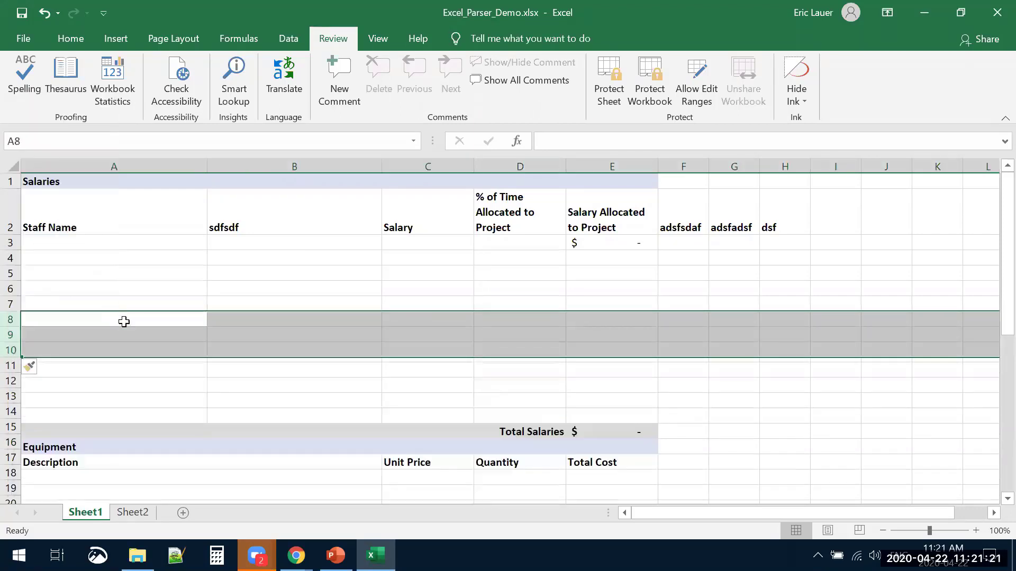
Step: Check the cell name of the first Equipment entry cell, A19, and return to cell A9 in the Salaries table
{"action": "scroll", "coordinate": [87, 413], "scroll_direction": "down", "scroll_amount": 1}
{"action": "left_click", "coordinate": [85, 412]}
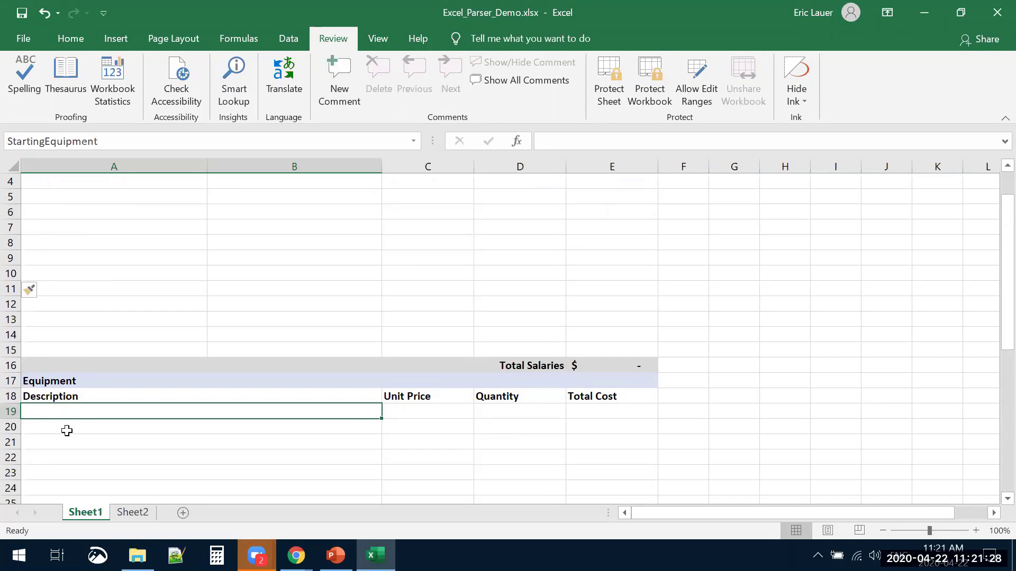
{"action": "scroll", "coordinate": [100, 356], "scroll_direction": "up", "scroll_amount": 1}
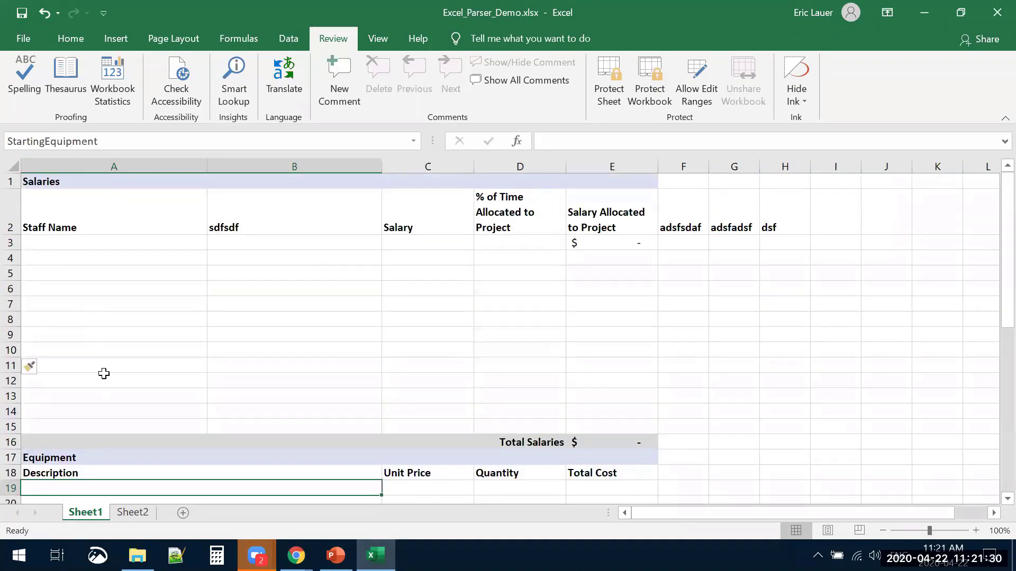
{"action": "left_click", "coordinate": [101, 334]}
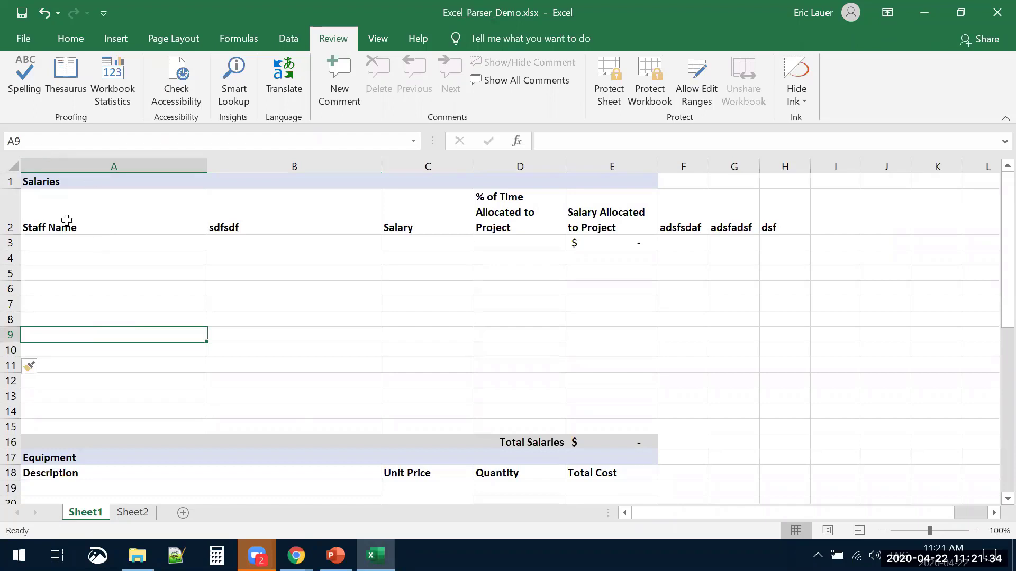
Step: Check the cell names of the first entry cells, A3 in the Salaries table and A19 in the Equipment table
{"action": "left_click", "coordinate": [67, 240]}
{"action": "scroll", "coordinate": [77, 385], "scroll_direction": "down", "scroll_amount": 3}
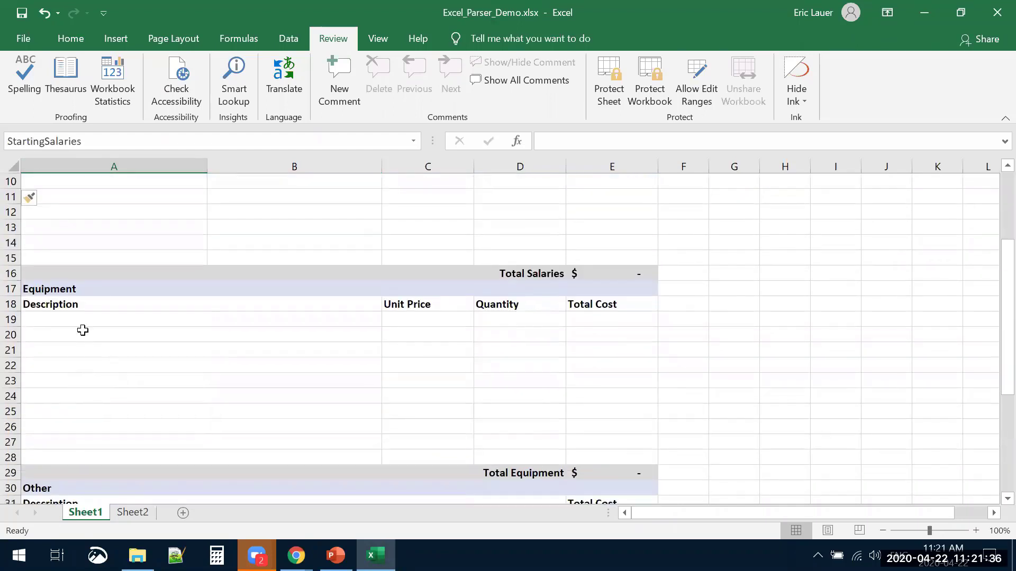
{"action": "left_click", "coordinate": [82, 322]}
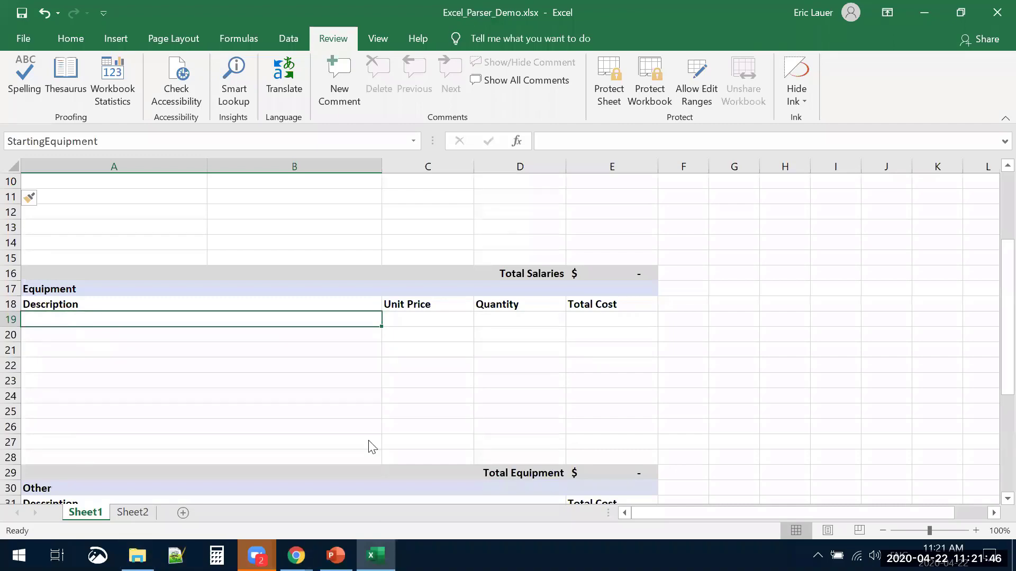
Step: Switch to GMS360, return to the Submission Manager list and open the first "Support of the Expansion" grant, number 9
{"action": "left_click", "coordinate": [296, 555]}
{"action": "left_click", "coordinate": [370, 457]}
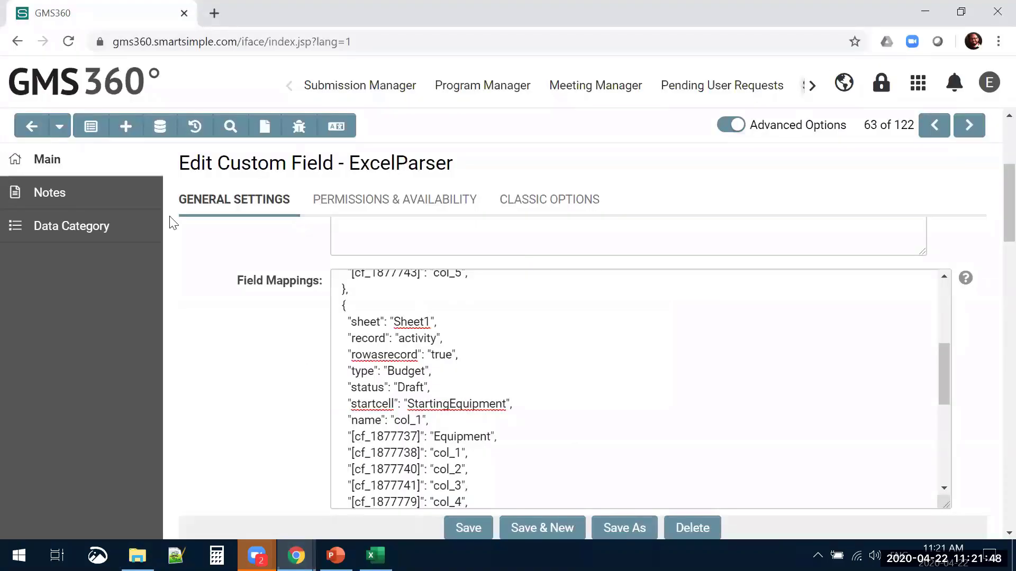
{"action": "left_click", "coordinate": [60, 126]}
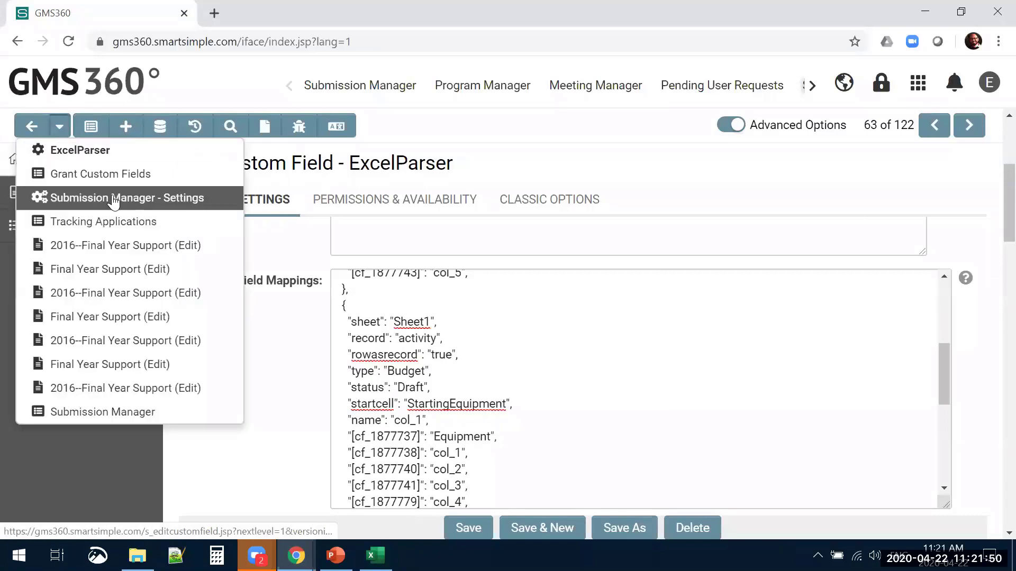
{"action": "left_click", "coordinate": [108, 415]}
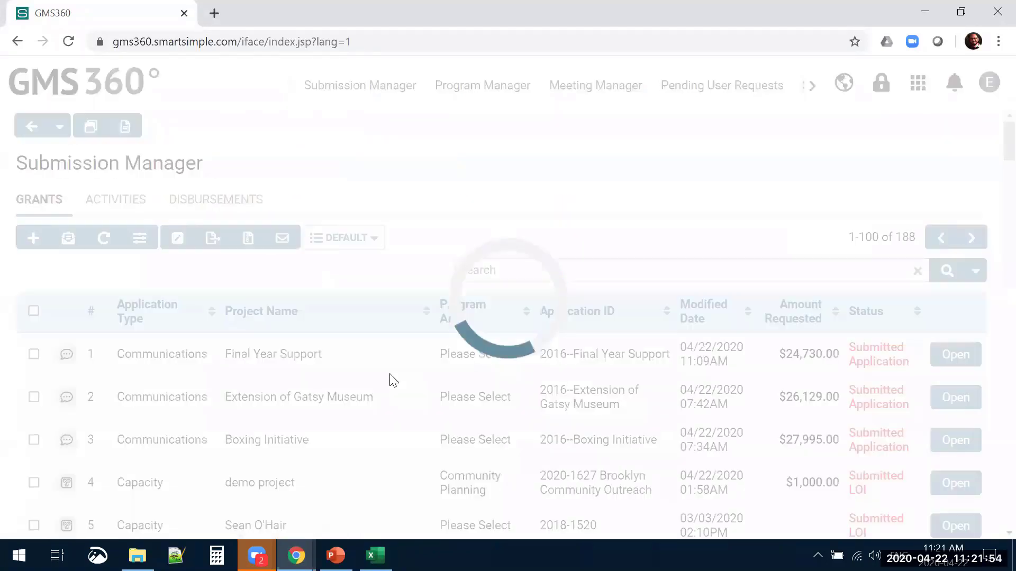
{"action": "scroll", "coordinate": [381, 400], "scroll_direction": "down", "scroll_amount": 1}
{"action": "scroll", "coordinate": [385, 407], "scroll_direction": "down", "scroll_amount": 2}
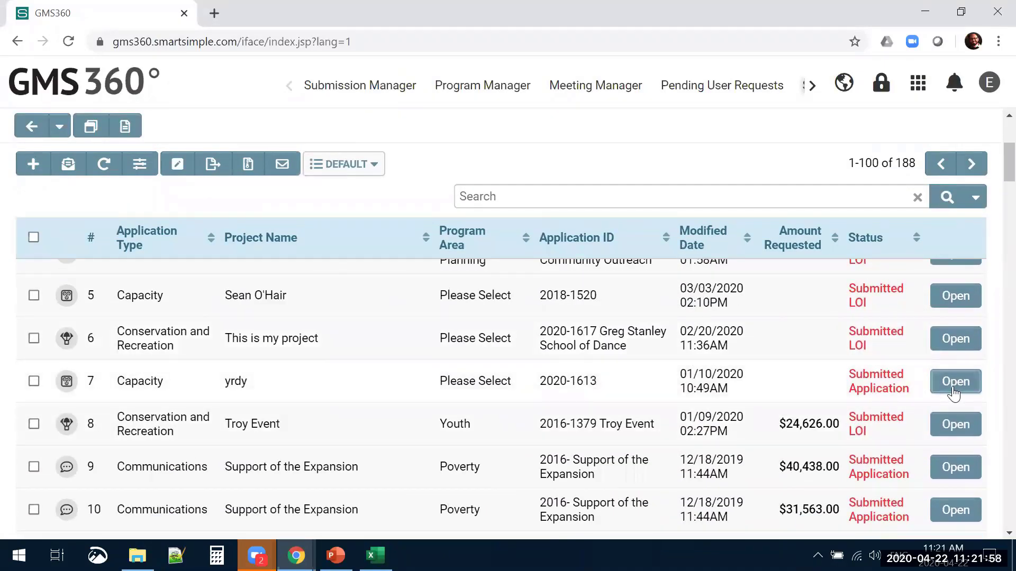
{"action": "left_click", "coordinate": [949, 470]}
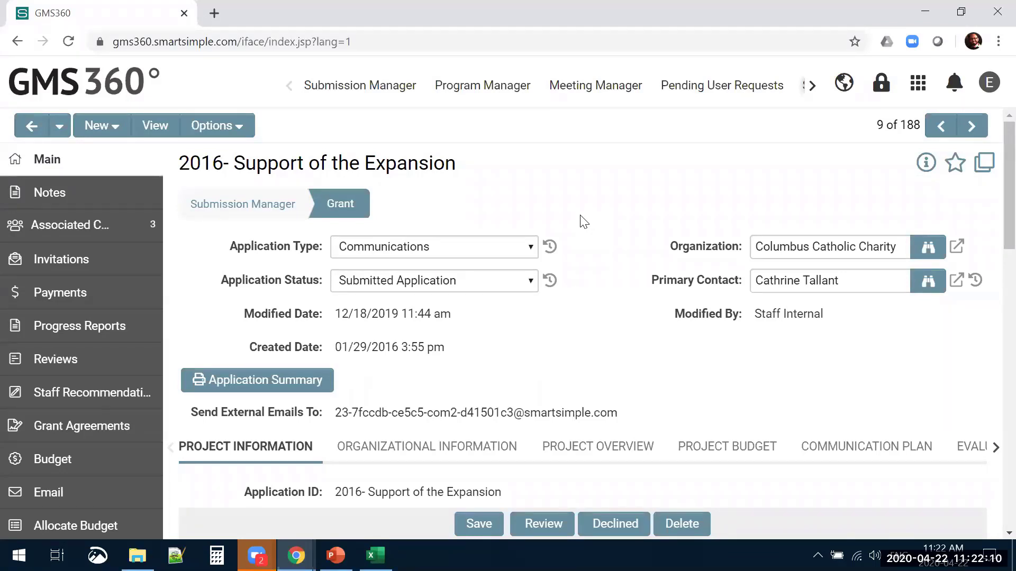
Step: Open the Budget with Overview form in the grant's project budget and add three rows to its Equipment table
{"action": "left_click", "coordinate": [726, 447]}
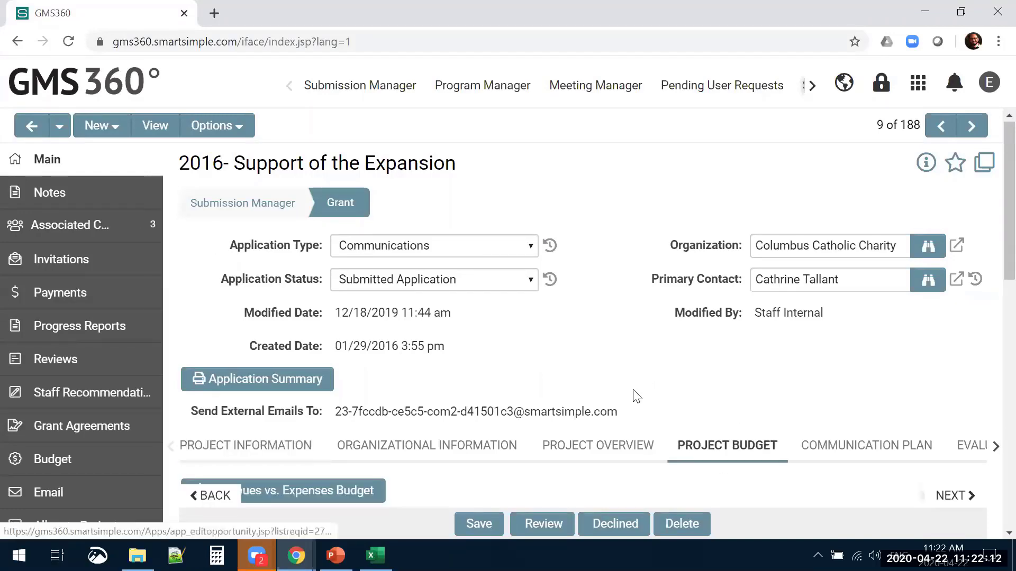
{"action": "left_click", "coordinate": [288, 319]}
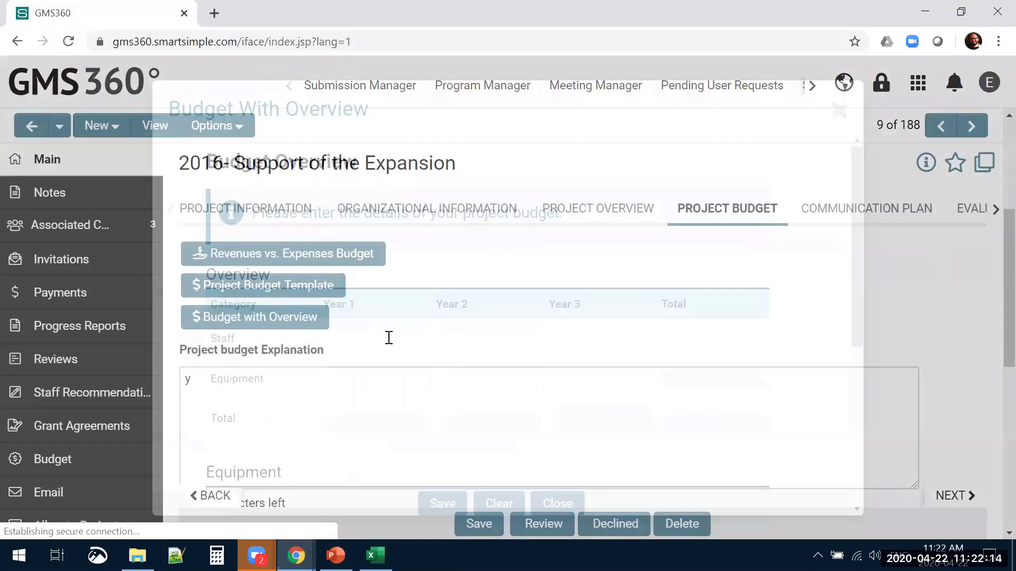
{"action": "scroll", "coordinate": [388, 338], "scroll_direction": "down", "scroll_amount": 3}
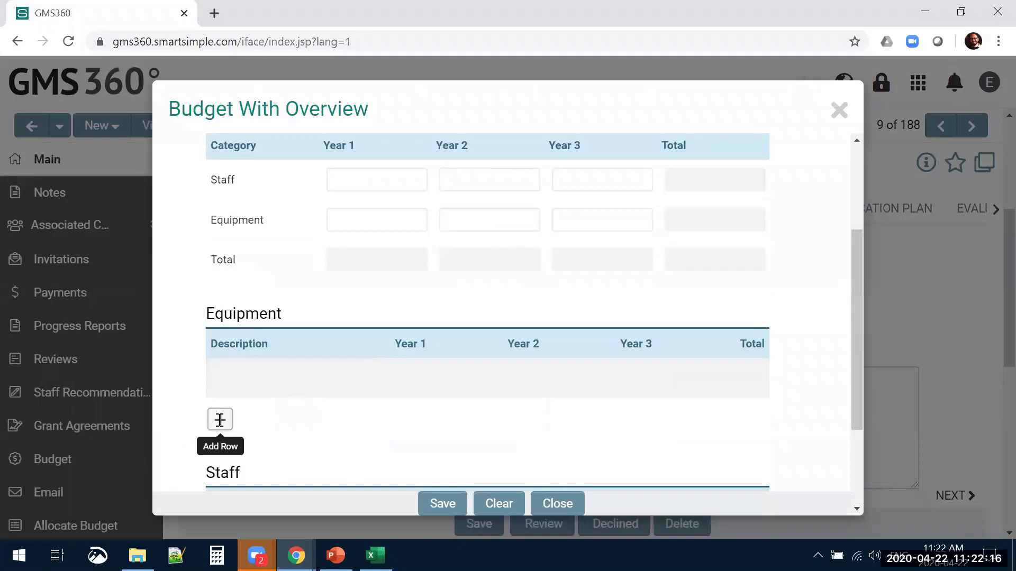
{"action": "left_click", "coordinate": [219, 420]}
{"action": "scroll", "coordinate": [299, 416], "scroll_direction": "down", "scroll_amount": 3}
{"action": "left_click", "coordinate": [219, 297]}
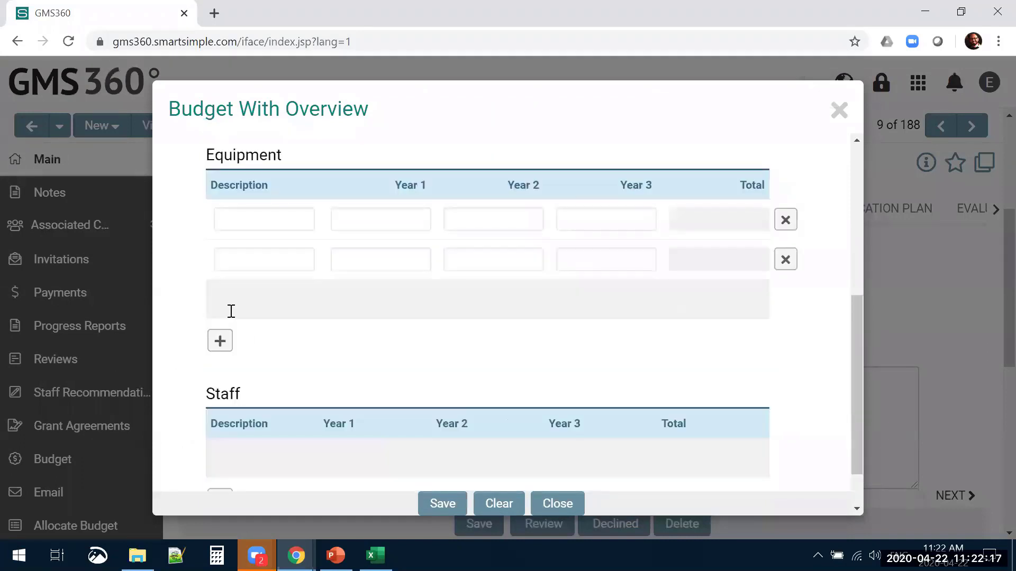
{"action": "left_click", "coordinate": [219, 344]}
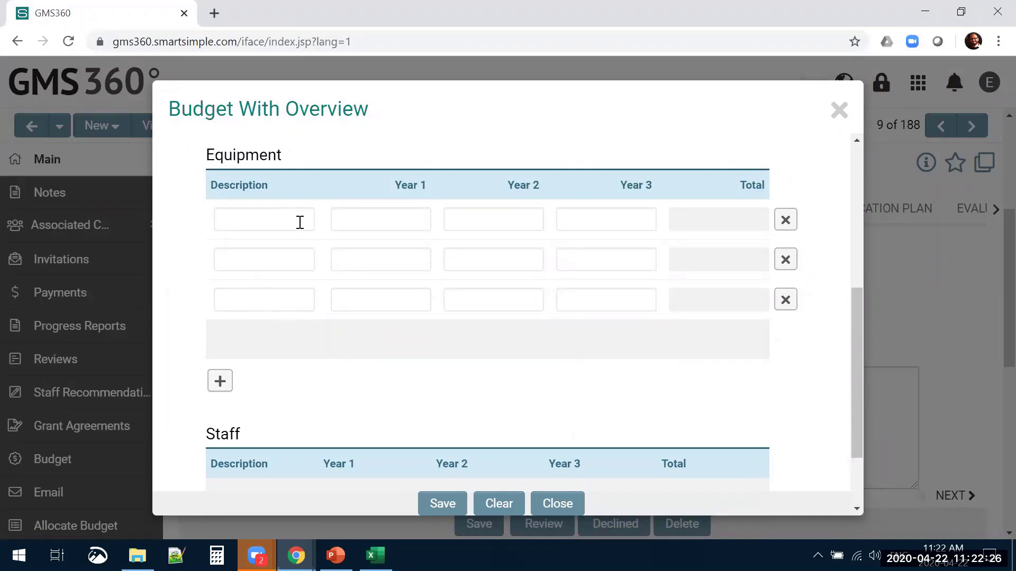
Step: Check the Description fields of the three Equipment rows, and close the Budget With Overview form without saving
{"action": "left_click", "coordinate": [298, 221]}
{"action": "left_click", "coordinate": [288, 259]}
{"action": "left_click", "coordinate": [286, 298]}
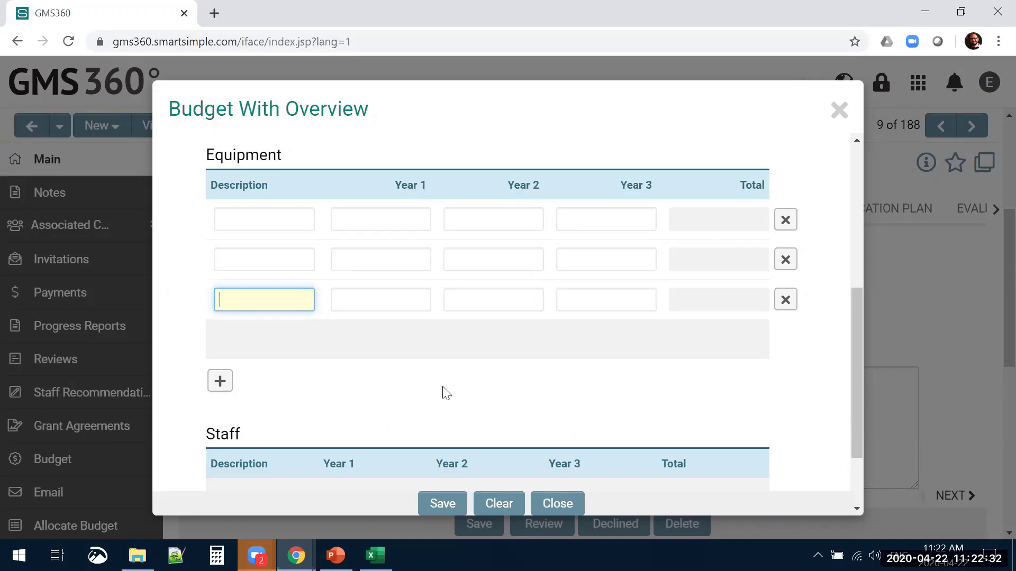
{"action": "left_click", "coordinate": [299, 222]}
{"action": "left_click", "coordinate": [287, 259]}
{"action": "left_click", "coordinate": [283, 310]}
{"action": "left_click", "coordinate": [845, 119]}
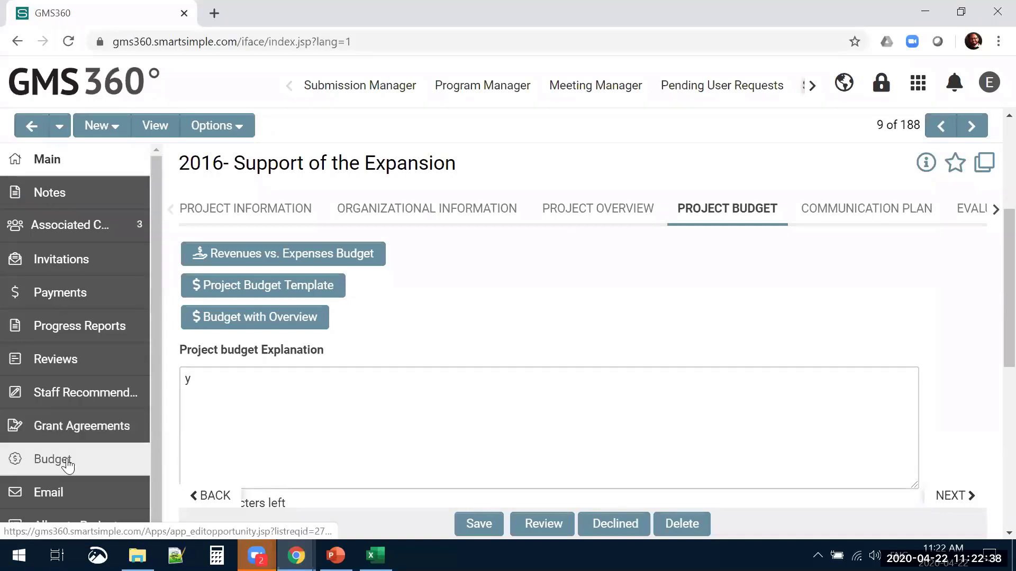
Step: Look at the grant's Budget record list and return to the grant's main page
{"action": "left_click", "coordinate": [68, 464]}
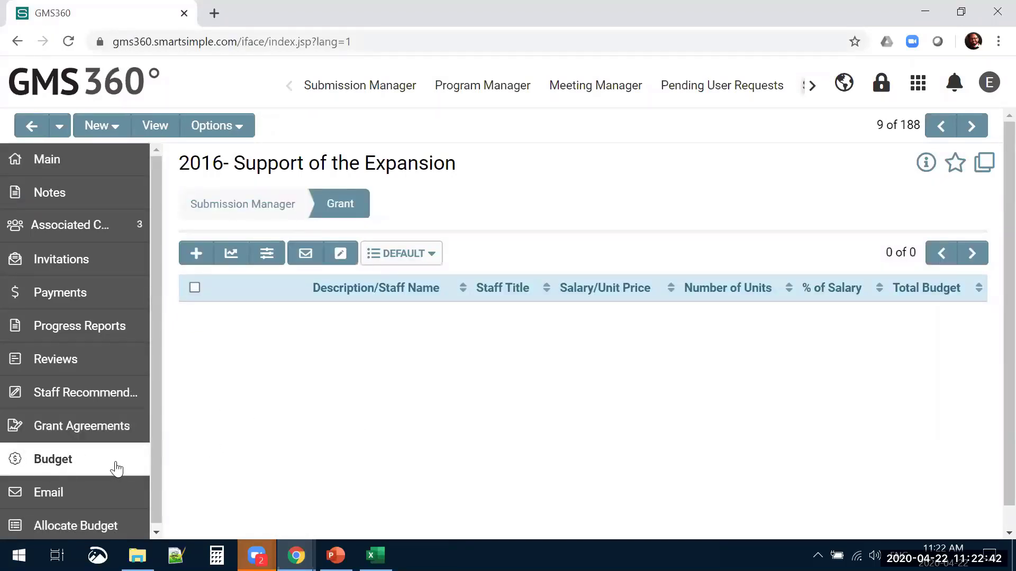
{"action": "left_click", "coordinate": [86, 169]}
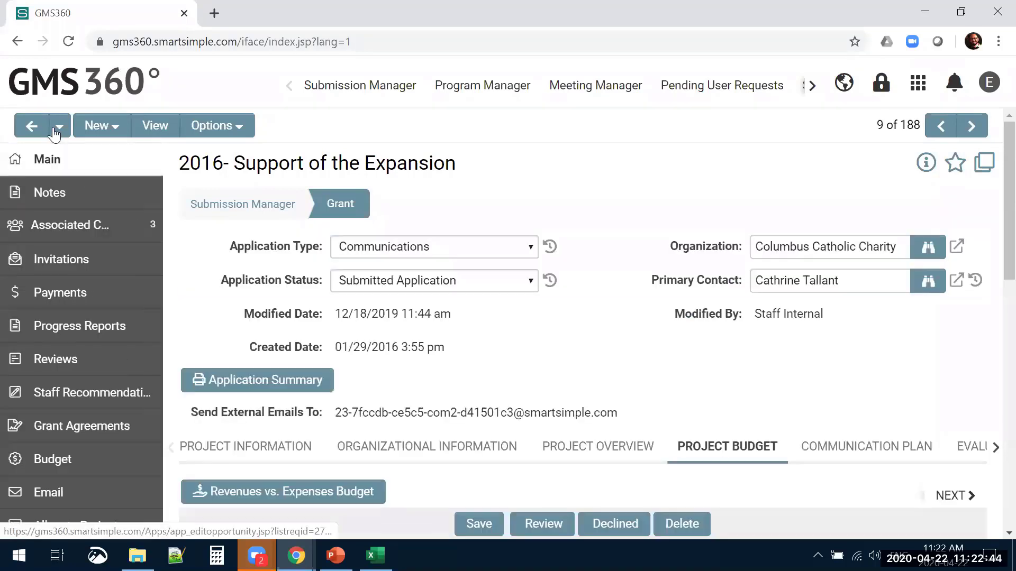
{"action": "left_click", "coordinate": [60, 128]}
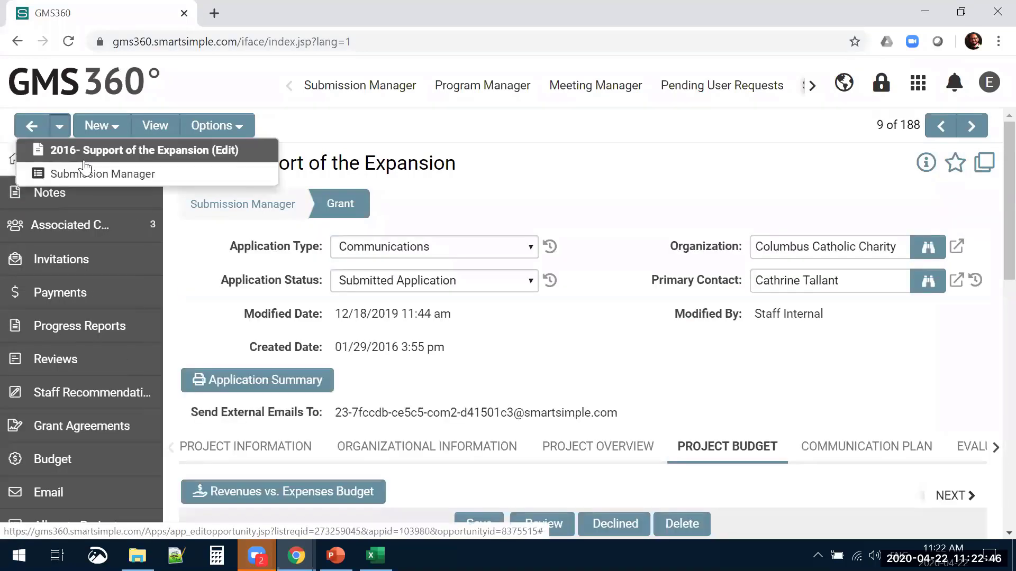
{"action": "left_click", "coordinate": [526, 211]}
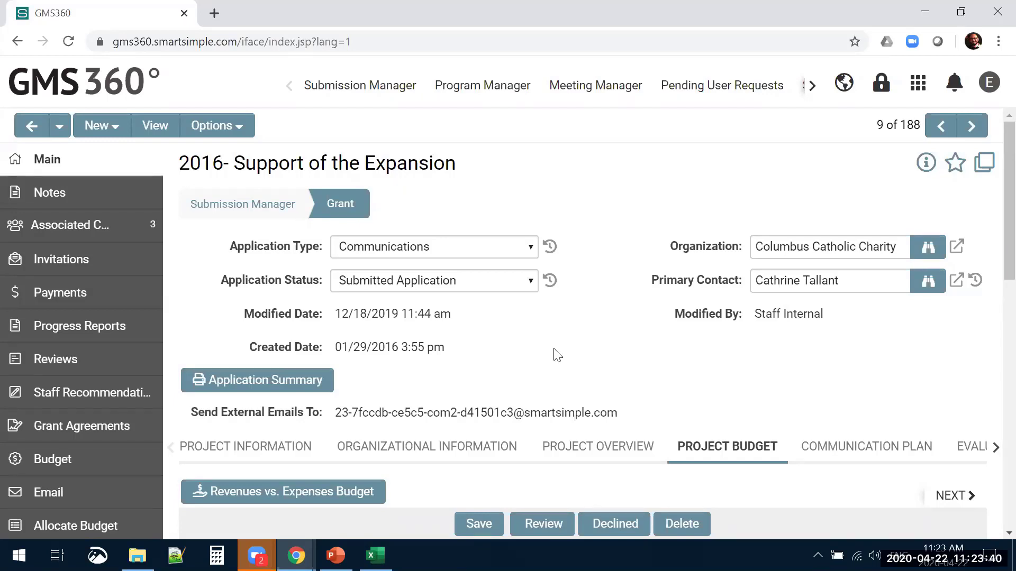
Step: Review the Salaries, Equipment and Other tables in the grant's project budget section
{"action": "scroll", "coordinate": [492, 349], "scroll_direction": "down", "scroll_amount": 5}
{"action": "scroll", "coordinate": [483, 360], "scroll_direction": "down", "scroll_amount": 3}
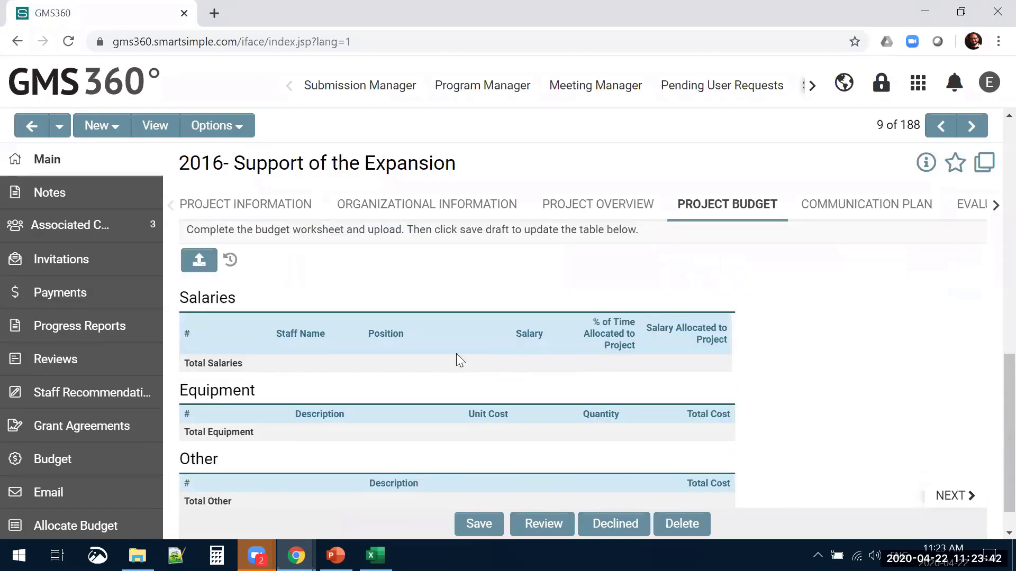
{"action": "scroll", "coordinate": [414, 329], "scroll_direction": "down", "scroll_amount": 1}
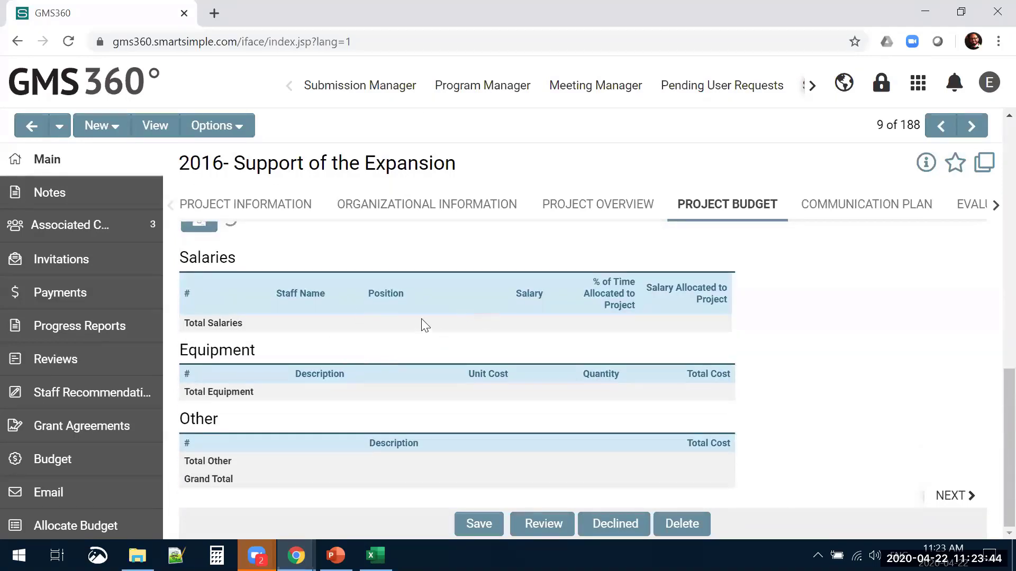
{"action": "right_click", "coordinate": [422, 319]}
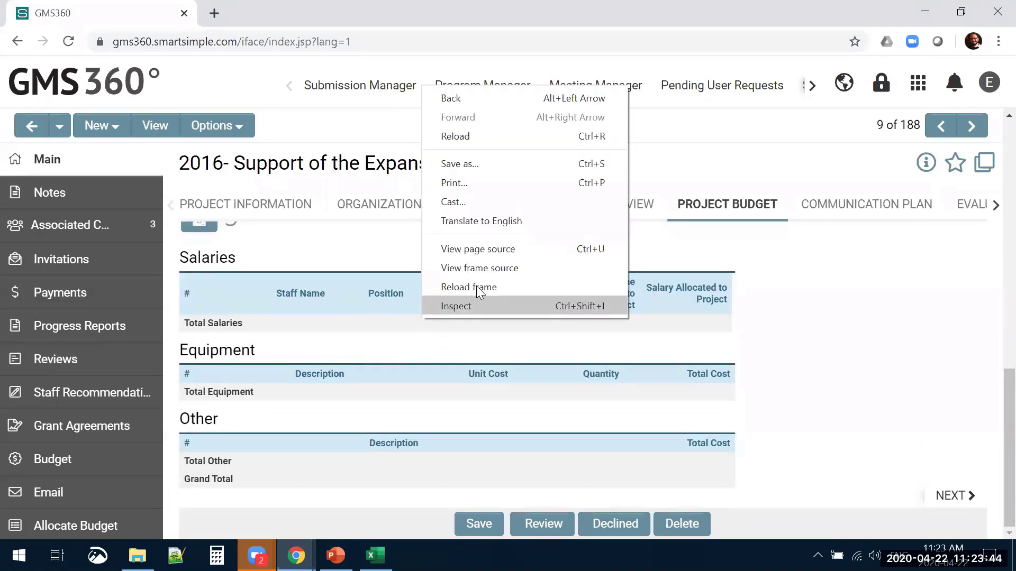
{"action": "left_click", "coordinate": [826, 395]}
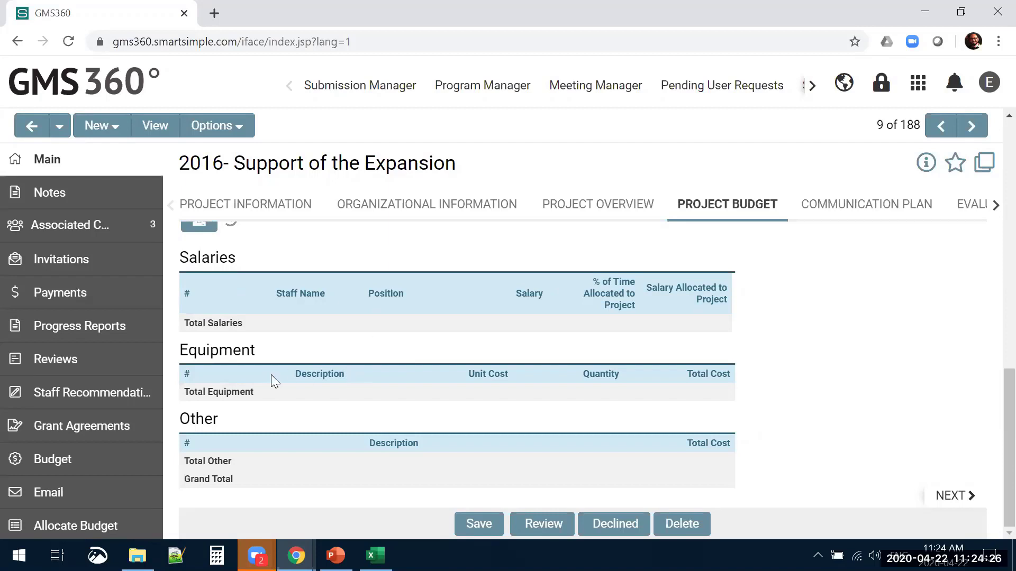
Step: Switch to the Excel worksheet and clear the extra headings beside the Salaries table in columns F to H
{"action": "key", "text": "alt+Tab"}
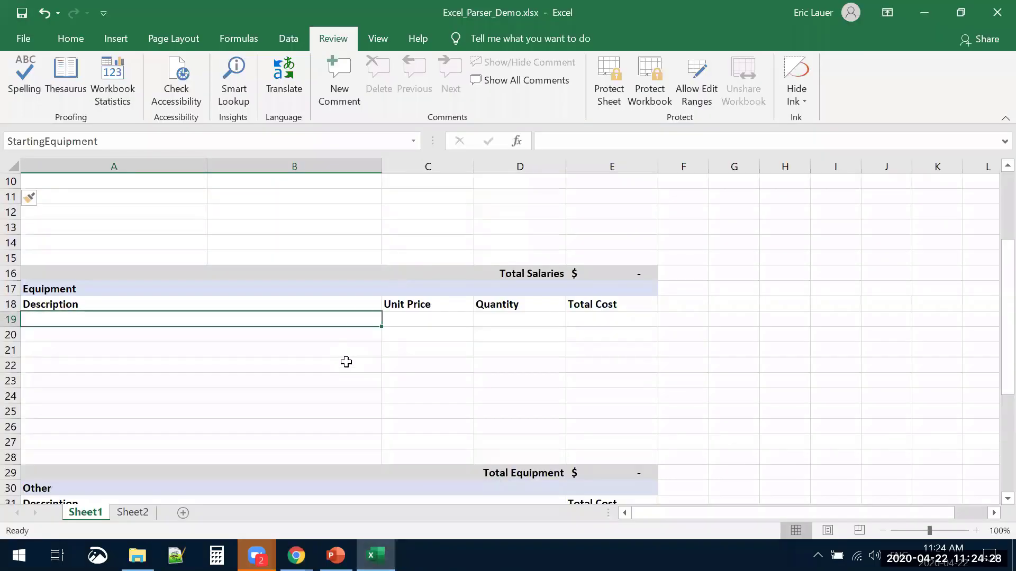
{"action": "scroll", "coordinate": [346, 362], "scroll_direction": "up", "scroll_amount": 3}
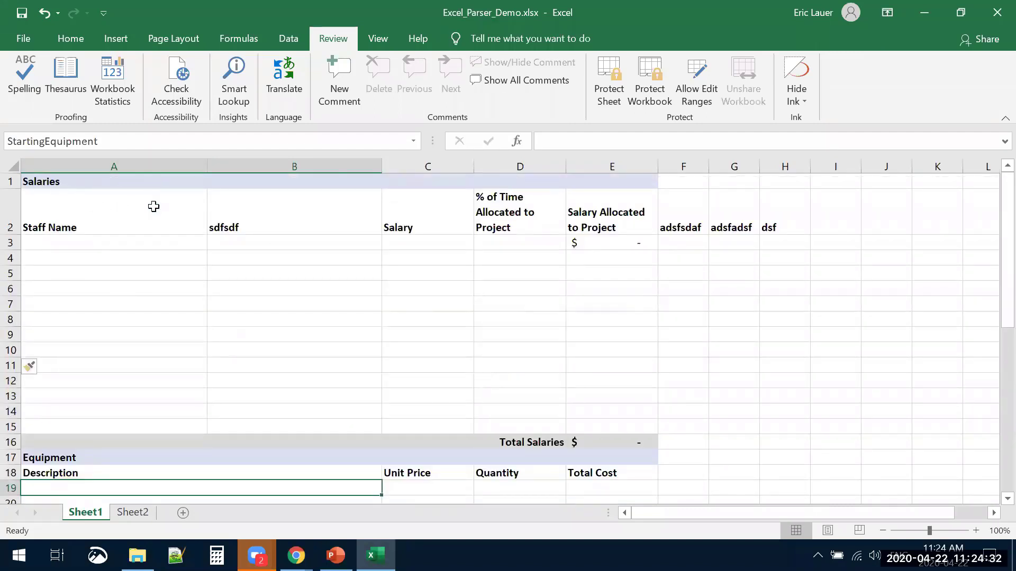
{"action": "left_click_drag", "start_coordinate": [152, 207], "coordinate": [621, 234]}
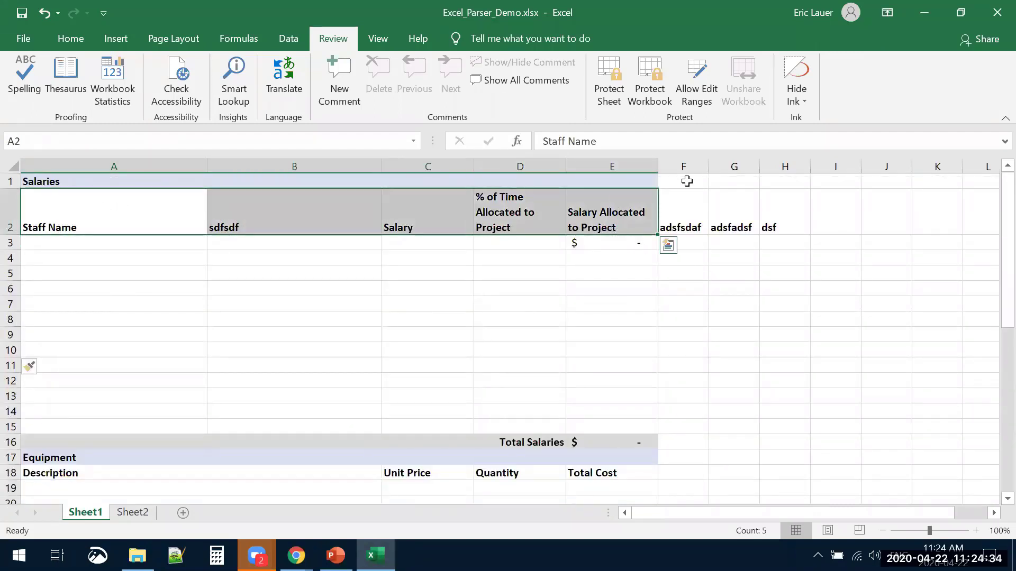
{"action": "mouse_move", "coordinate": [685, 166]}
{"action": "left_mouse_down"}
{"action": "mouse_move", "coordinate": [740, 165]}
{"action": "mouse_move", "coordinate": [677, 163]}
{"action": "left_mouse_up"}
{"action": "key", "text": "Delete"}
Step: Enter the heading "New Column" in F2 of the Salaries table and the sample text "adfasdf" in F3
{"action": "left_click", "coordinate": [680, 200]}
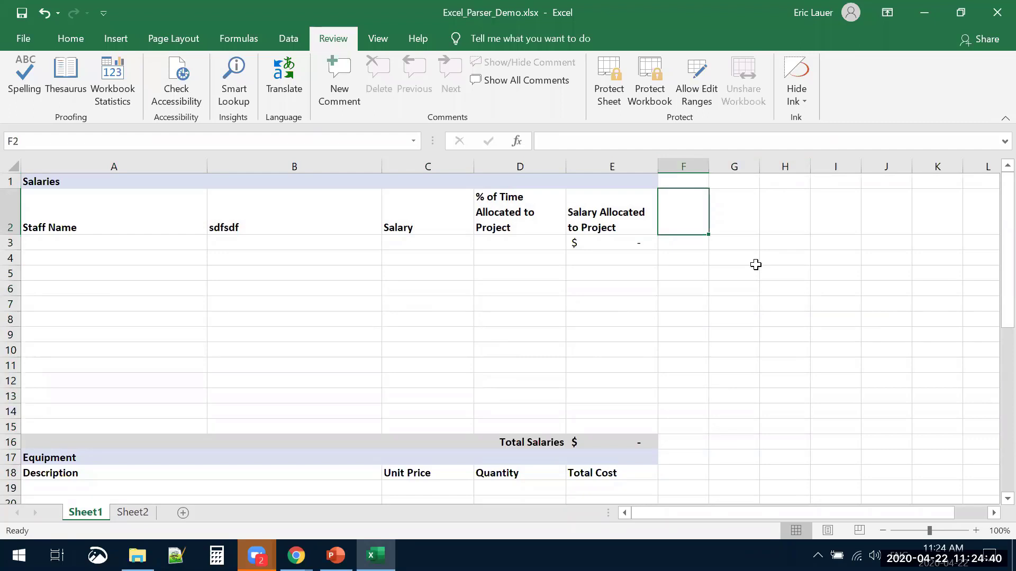
{"action": "type", "text": "New COlumn"}
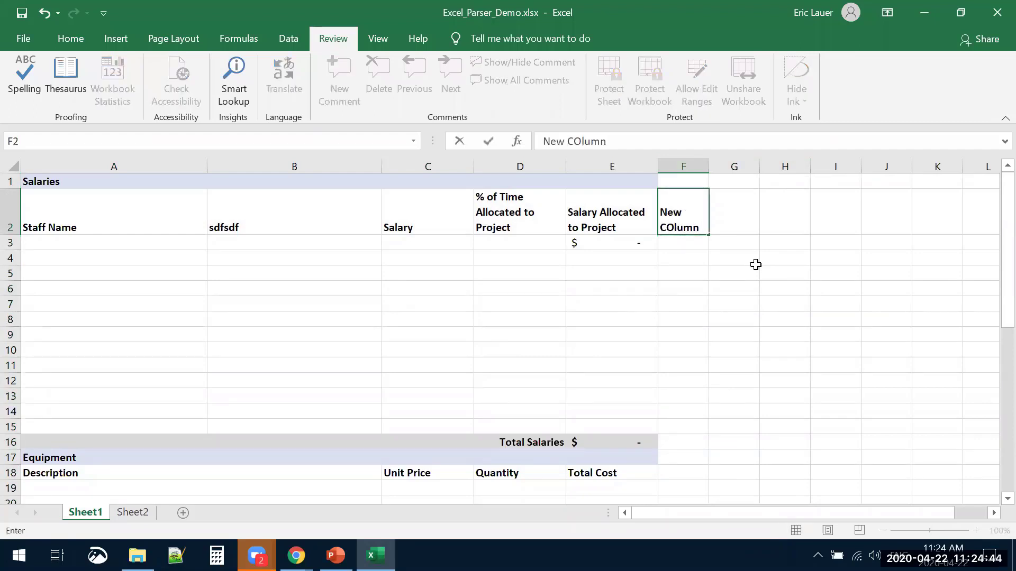
{"action": "key", "text": "Return"}
{"action": "type", "text": "adfasdf"}
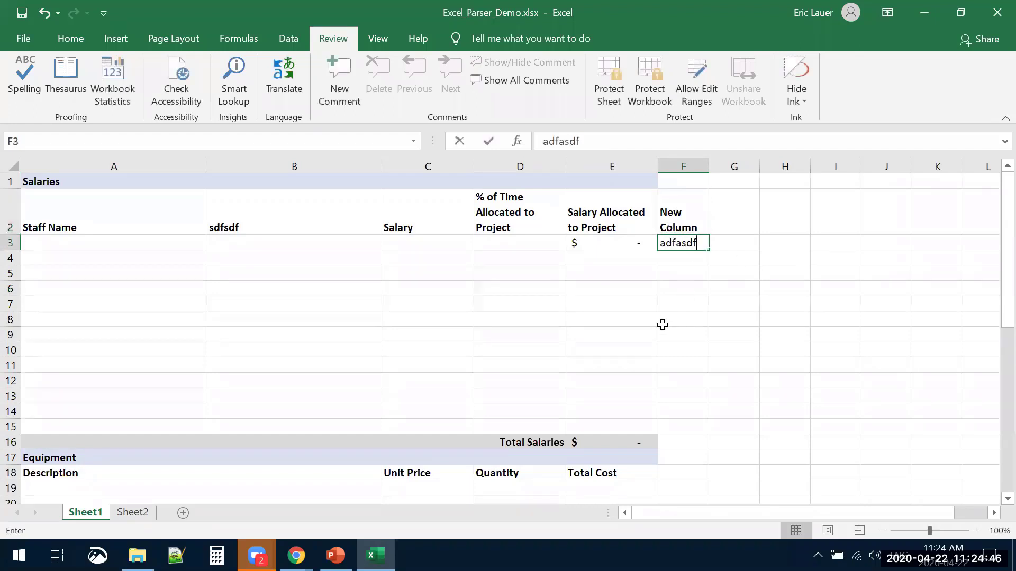
Step: Remove the sample text from F3 and clear the whole of column F
{"action": "key", "text": "BackSpace"}
{"action": "key", "text": "BackSpace"}
{"action": "key", "text": "BackSpace"}
{"action": "key", "text": "BackSpace"}
{"action": "key", "text": "BackSpace"}
{"action": "key", "text": "BackSpace"}
{"action": "key", "text": "BackSpace"}
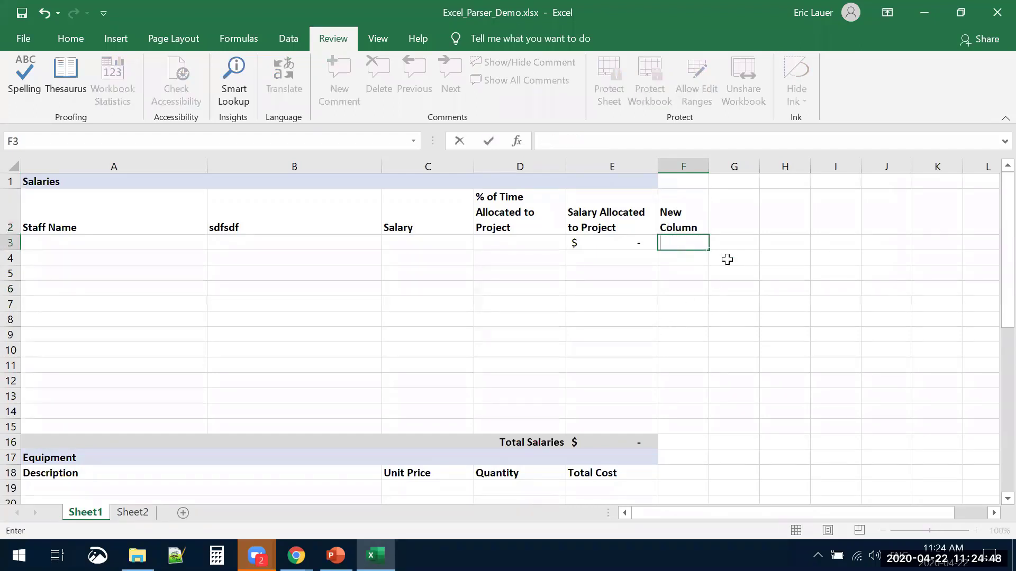
{"action": "left_click", "coordinate": [689, 166]}
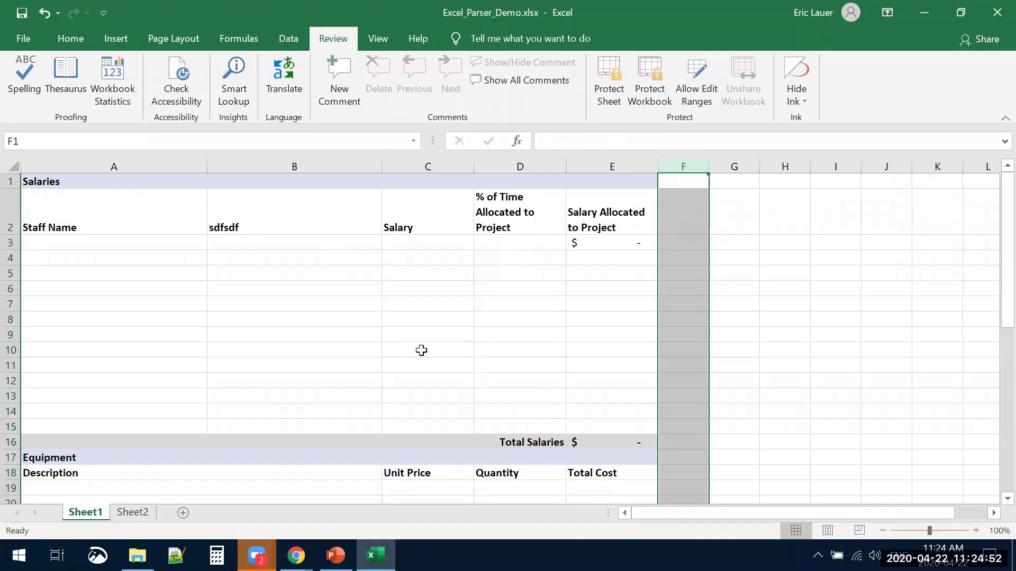
Step: Check the cell names of A2 and A3 in the Salaries table, and inspect the empty cells G2, H2 and J2
{"action": "left_click", "coordinate": [116, 213]}
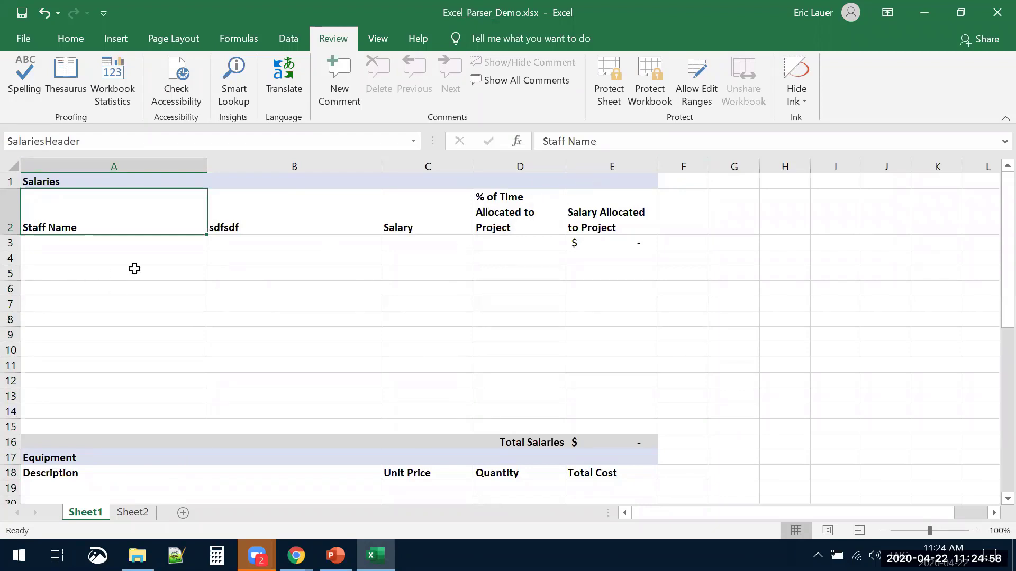
{"action": "left_click", "coordinate": [160, 246]}
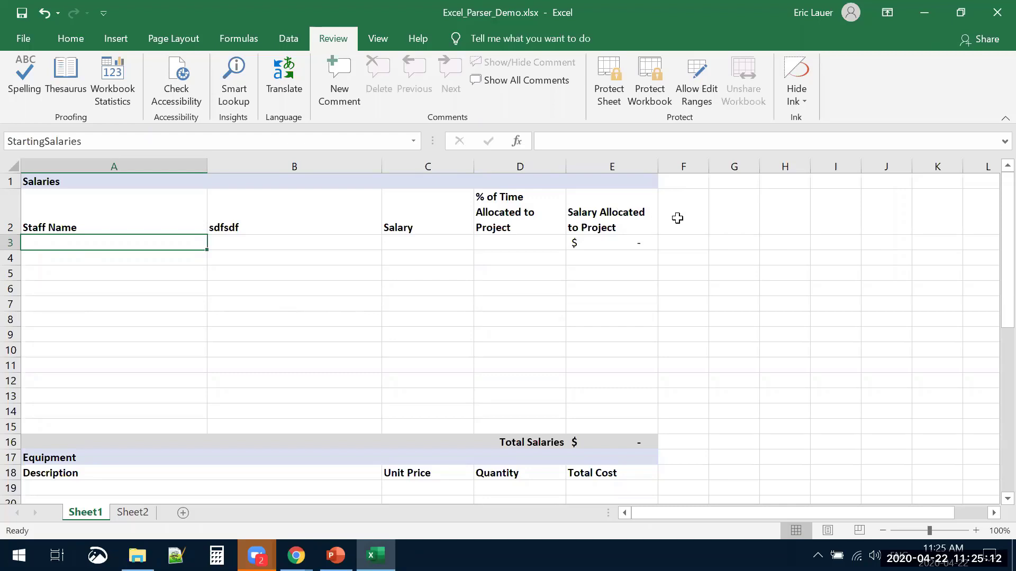
{"action": "left_click", "coordinate": [756, 214]}
{"action": "left_click", "coordinate": [778, 216]}
{"action": "left_click", "coordinate": [884, 222]}
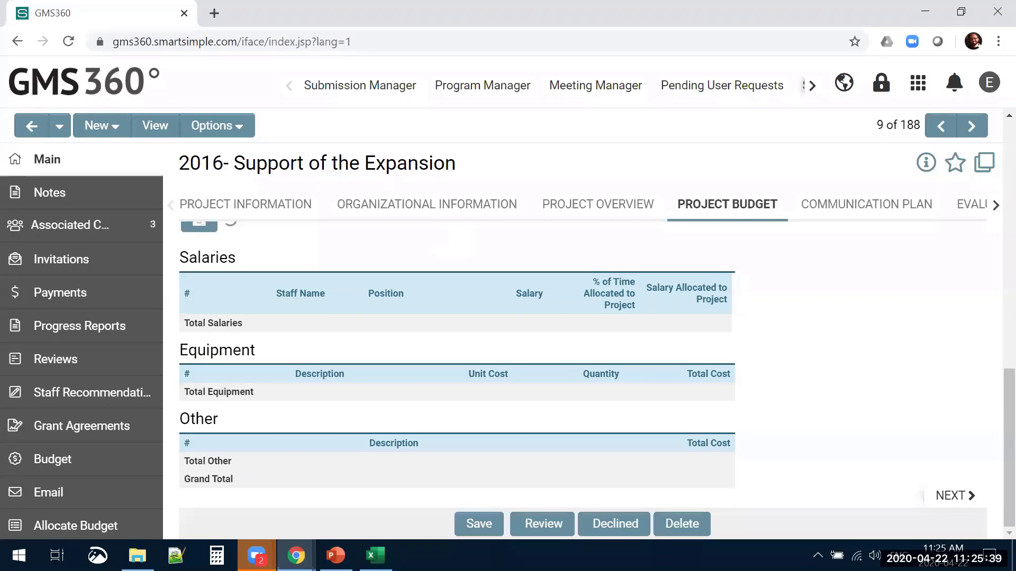
Step: Switch to the Excel worksheet and check the blank entry cells under the Equipment table's Description heading, including A19, A21, A23 and A25
{"action": "left_click", "coordinate": [376, 555]}
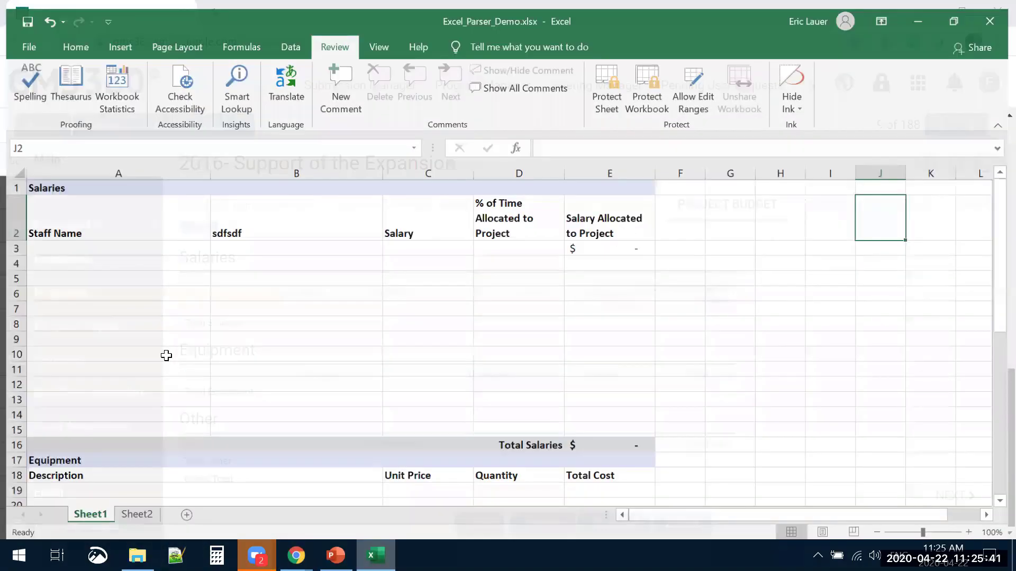
{"action": "scroll", "coordinate": [166, 356], "scroll_direction": "down", "scroll_amount": 3}
{"action": "left_click_drag", "start_coordinate": [14, 320], "coordinate": [146, 315]}
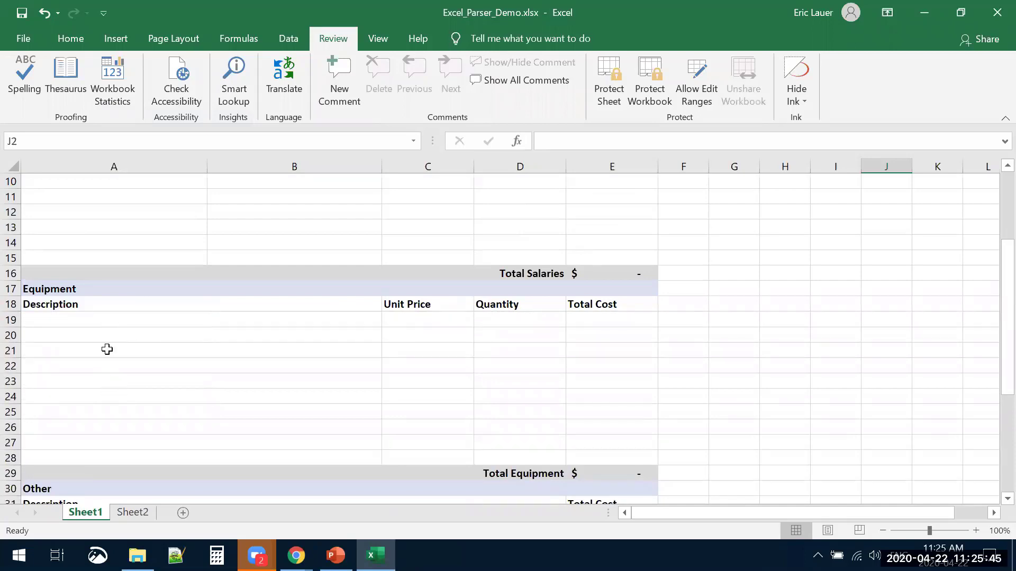
{"action": "left_click", "coordinate": [113, 320]}
{"action": "left_click", "coordinate": [109, 350]}
{"action": "left_click", "coordinate": [107, 381]}
{"action": "left_click", "coordinate": [109, 413]}
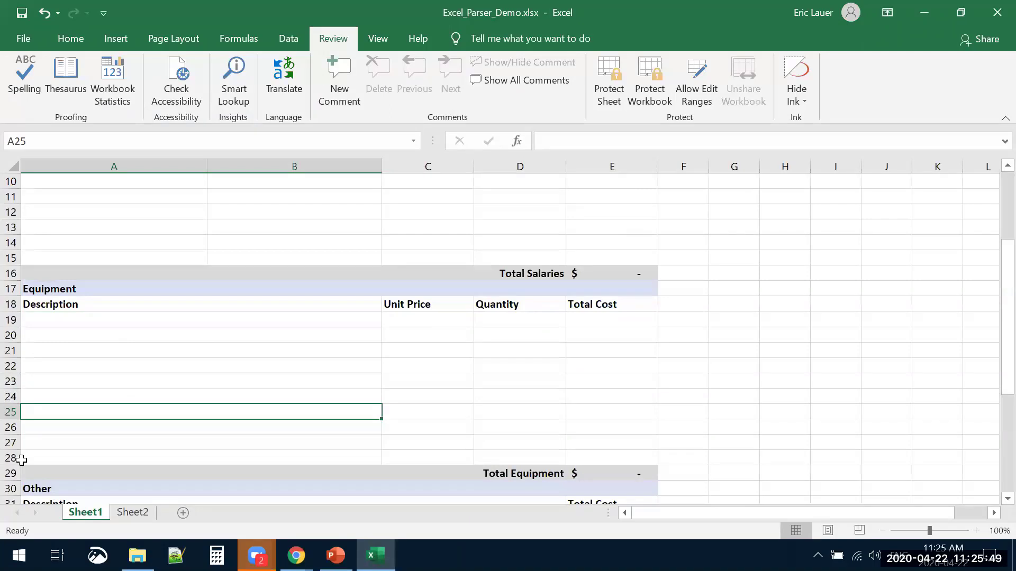
Step: Delete worksheet rows 21 to 26 from the Equipment table, and insert a blank row above row 21
{"action": "left_click_drag", "start_coordinate": [10, 351], "coordinate": [10, 430]}
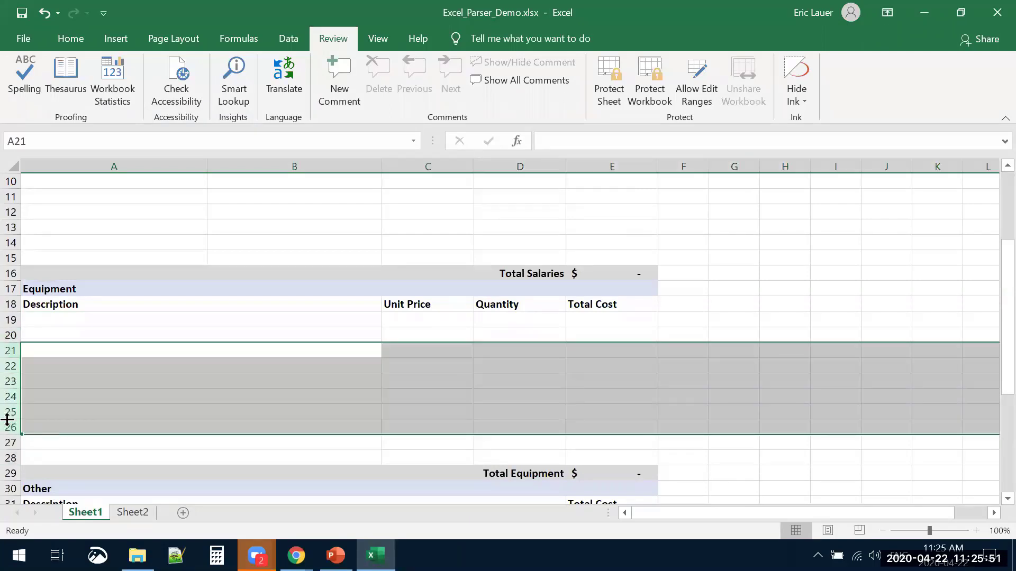
{"action": "right_click", "coordinate": [9, 418]}
{"action": "left_click", "coordinate": [52, 310]}
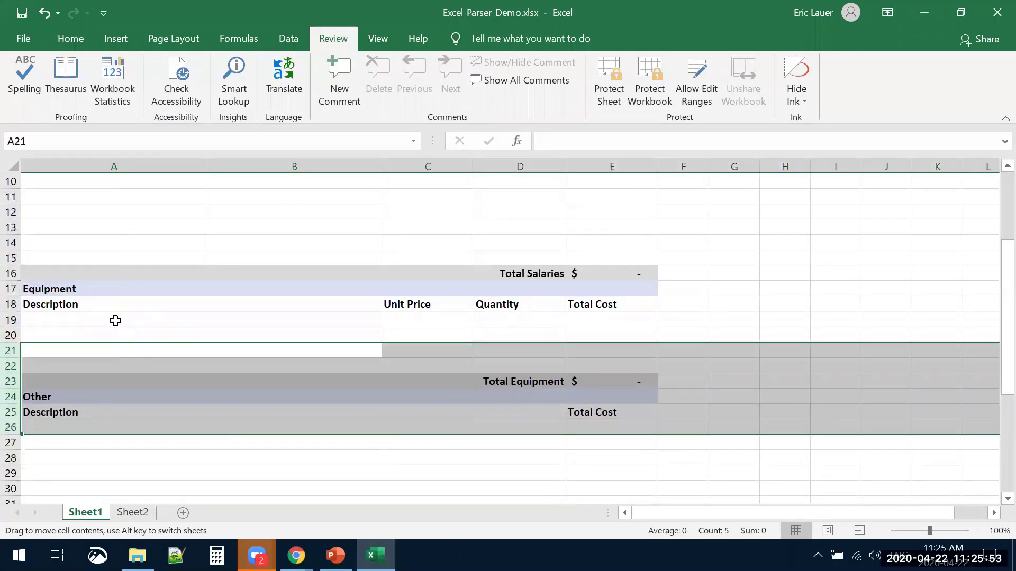
{"action": "left_click", "coordinate": [102, 333]}
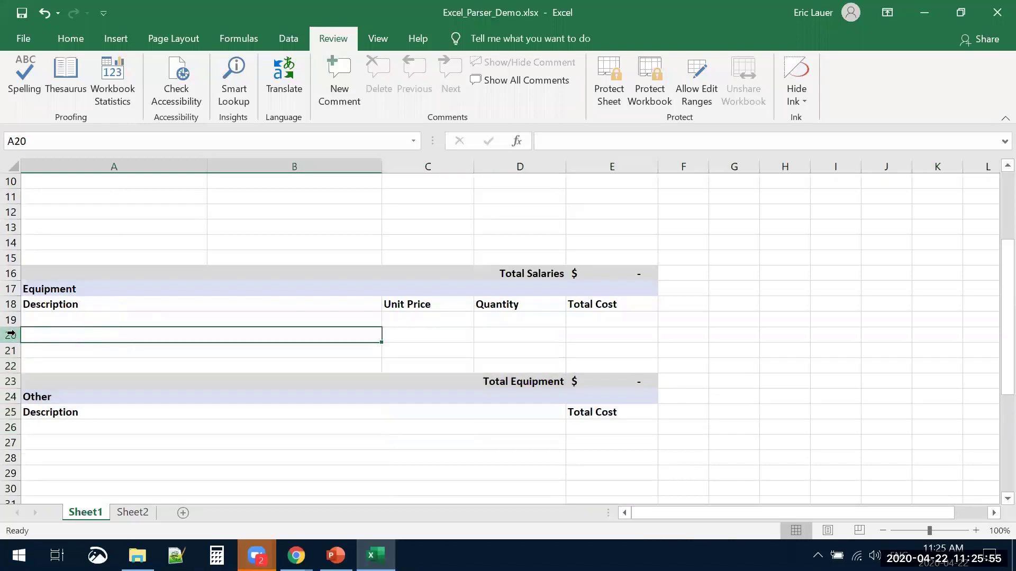
{"action": "right_click", "coordinate": [11, 351]}
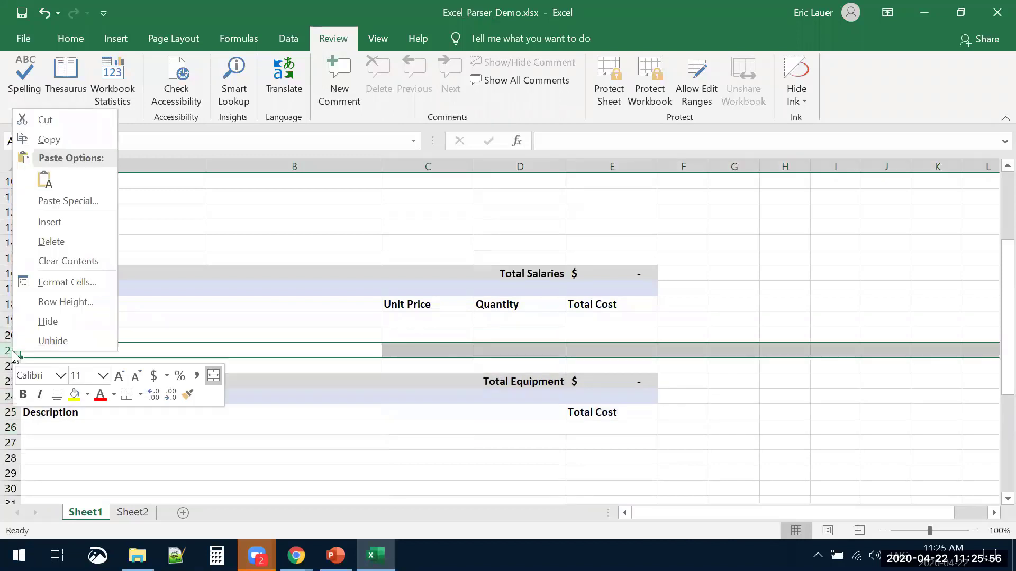
{"action": "left_click", "coordinate": [61, 222]}
{"action": "left_click", "coordinate": [158, 353]}
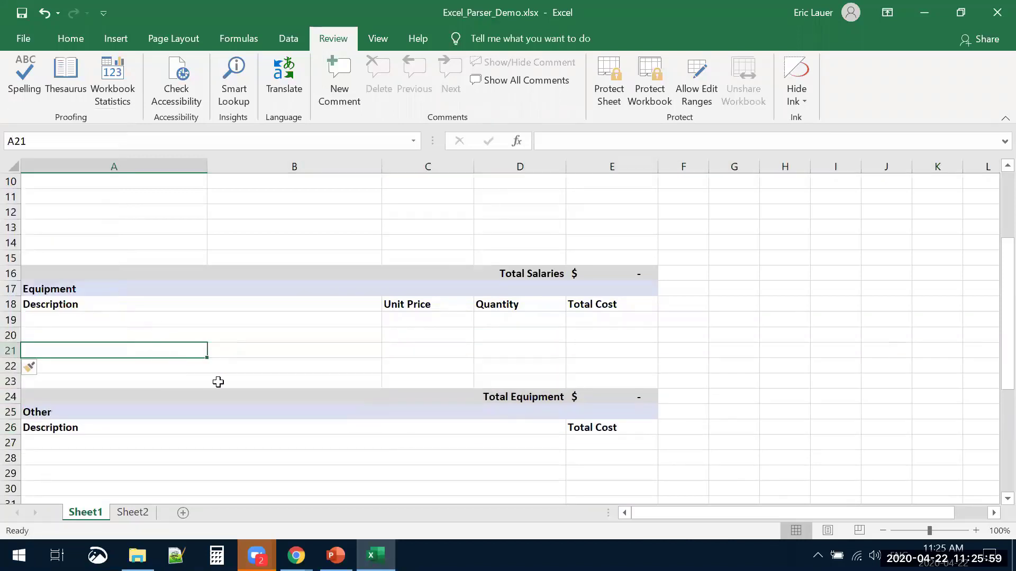
Step: Review the Salaries table's blank staff rows by selecting A3 to A9 and the cell A10
{"action": "scroll", "coordinate": [217, 382], "scroll_direction": "down", "scroll_amount": 2}
{"action": "scroll", "coordinate": [216, 385], "scroll_direction": "up", "scroll_amount": 3}
{"action": "scroll", "coordinate": [215, 385], "scroll_direction": "up", "scroll_amount": 2}
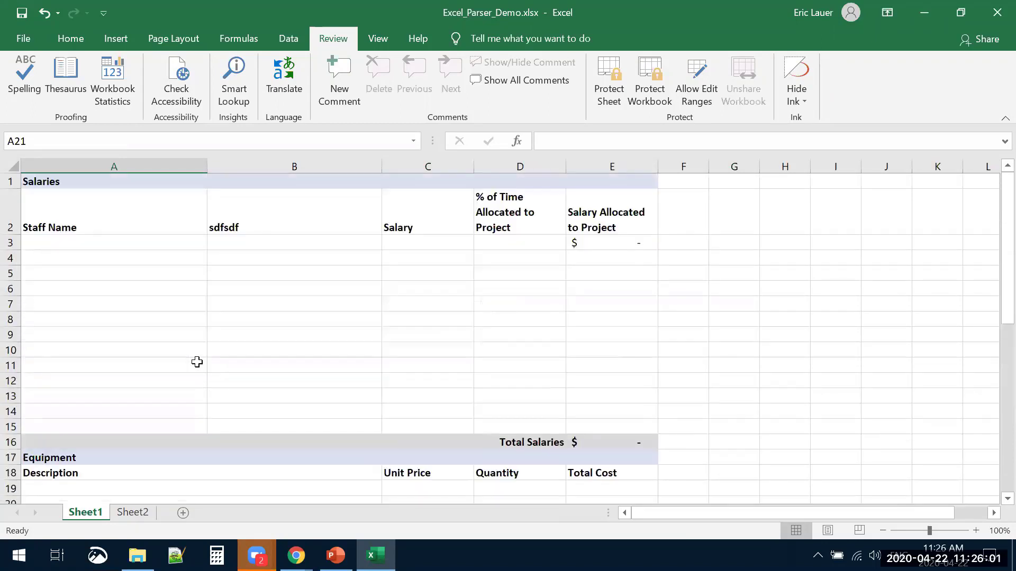
{"action": "left_click_drag", "start_coordinate": [84, 243], "coordinate": [87, 335]}
{"action": "left_click", "coordinate": [101, 352]}
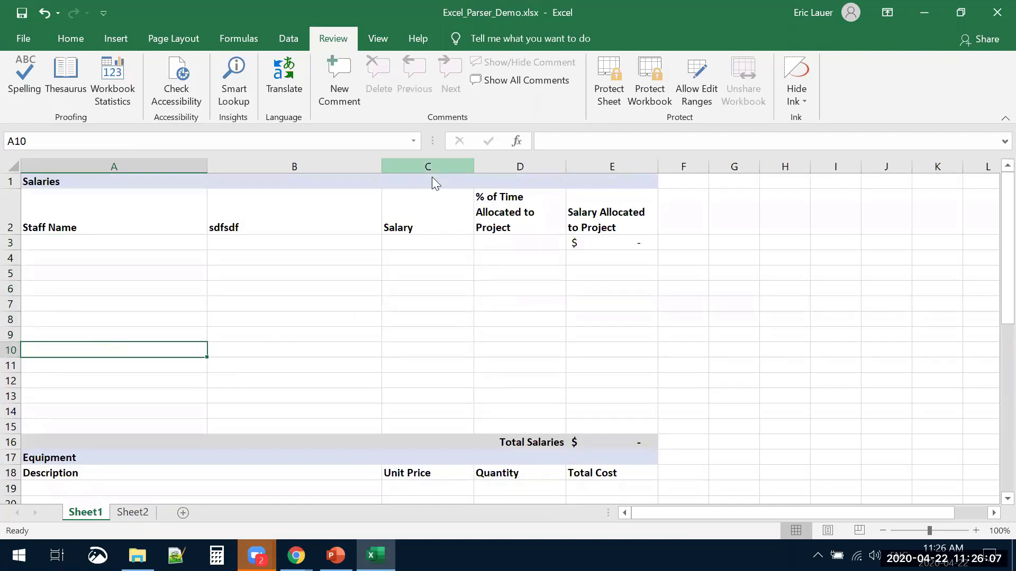
Step: Switch back to the grant record in Chrome and open its Application Summary
{"action": "key", "text": "alt+Tab"}
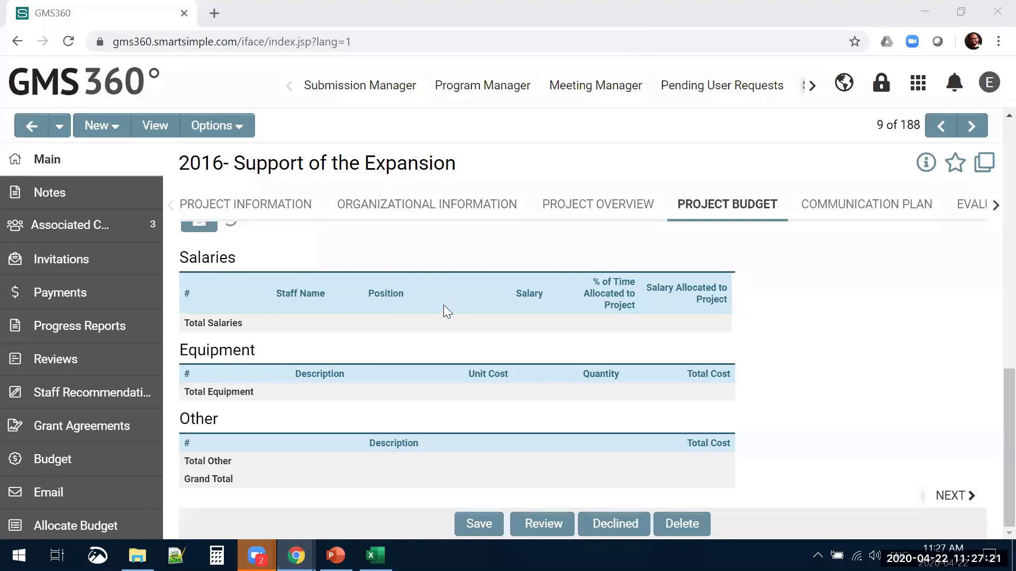
{"action": "scroll", "coordinate": [443, 308], "scroll_direction": "up", "scroll_amount": 3}
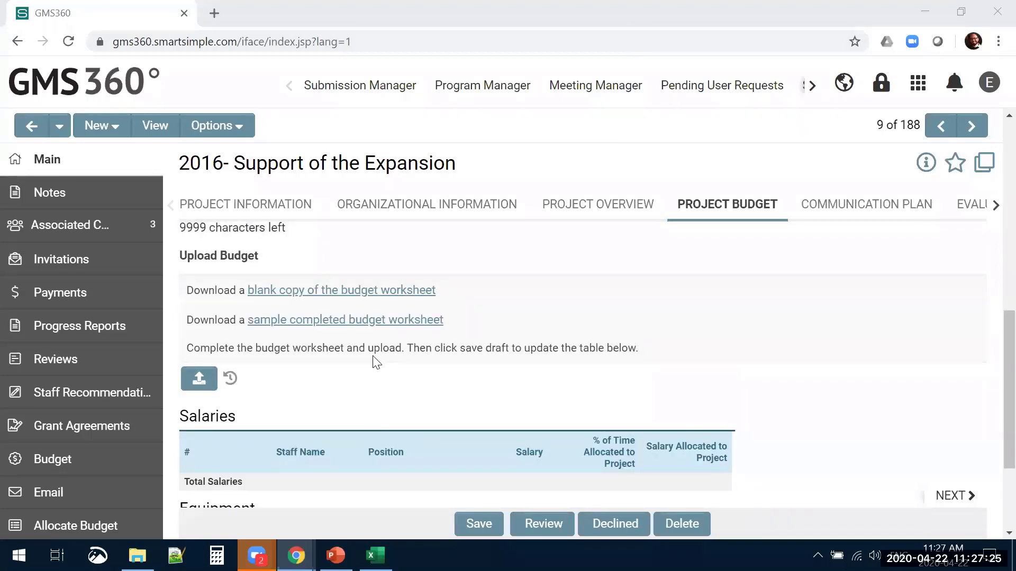
{"action": "scroll", "coordinate": [370, 358], "scroll_direction": "up", "scroll_amount": 2}
{"action": "left_click", "coordinate": [267, 264]}
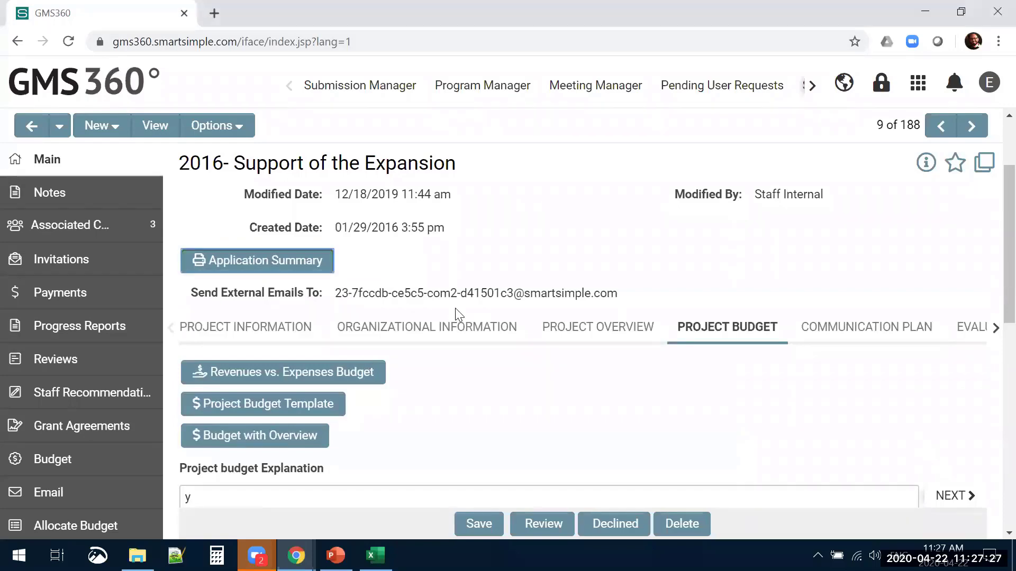
Step: Examine the Project Budget tables and Communication Plan answers in the application preview, and close the preview window
{"action": "scroll", "coordinate": [386, 307], "scroll_direction": "down", "scroll_amount": 5}
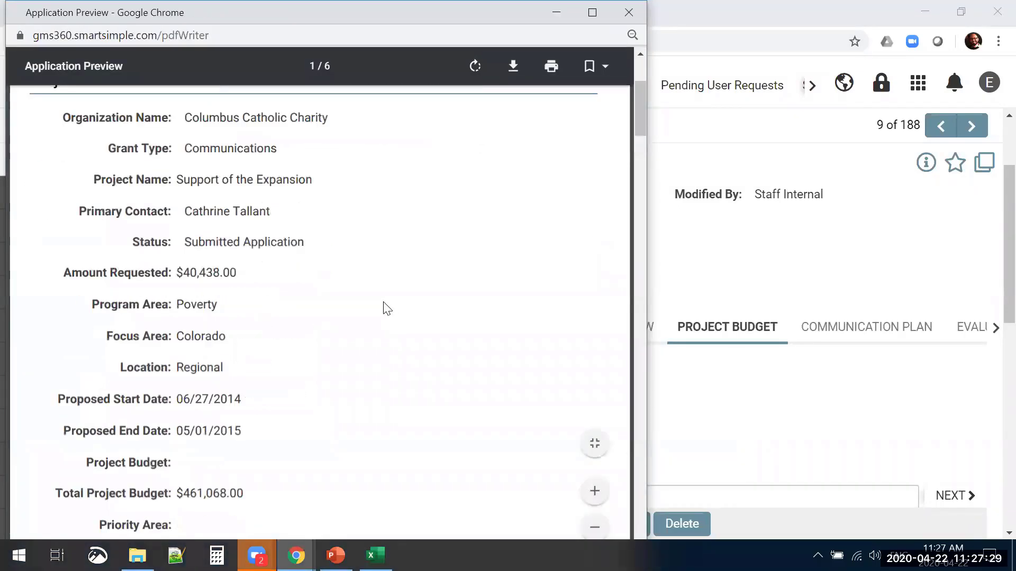
{"action": "scroll", "coordinate": [381, 312], "scroll_direction": "down", "scroll_amount": 20}
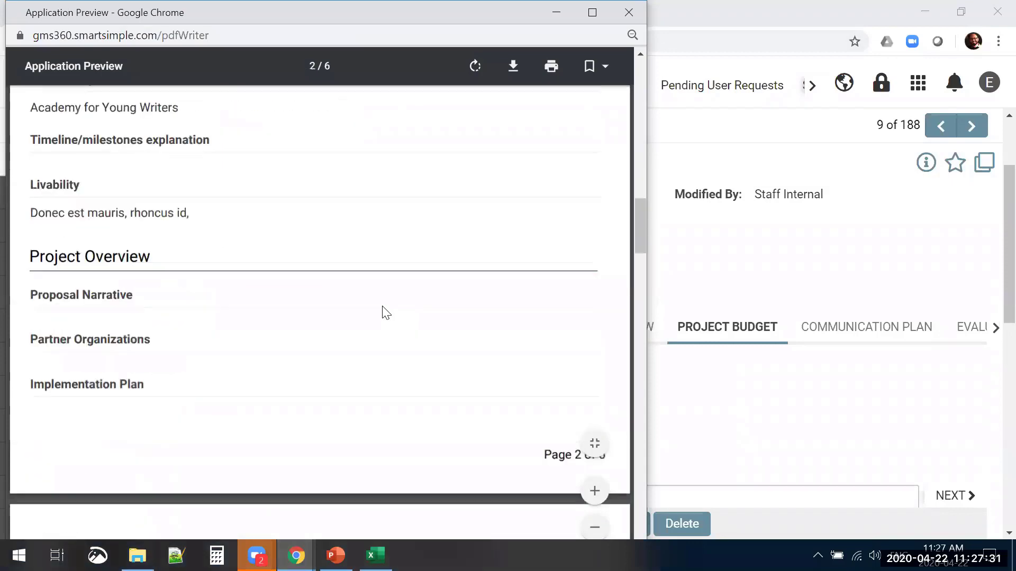
{"action": "scroll", "coordinate": [369, 331], "scroll_direction": "down", "scroll_amount": 5}
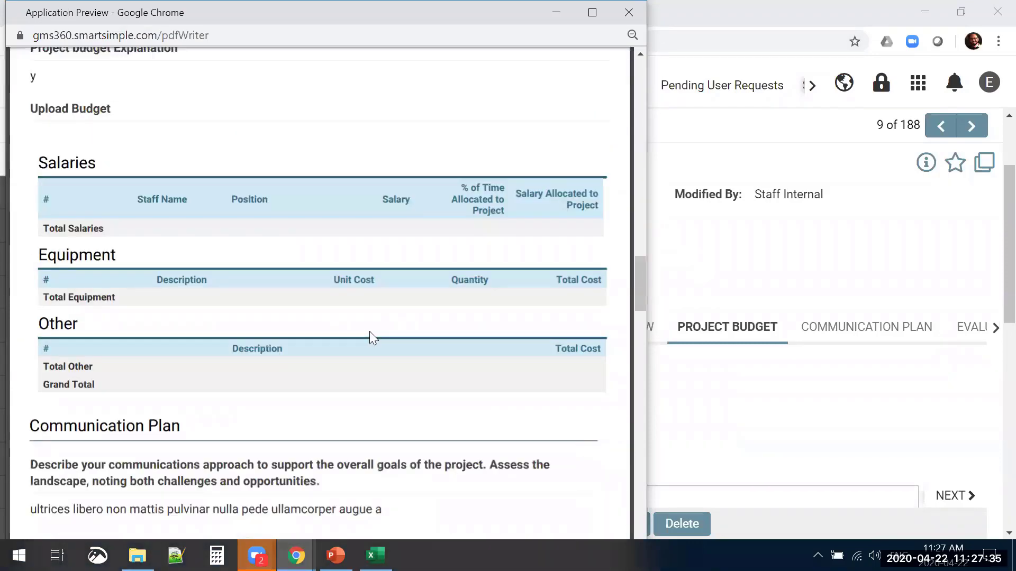
{"action": "scroll", "coordinate": [369, 332], "scroll_direction": "down", "scroll_amount": 2}
{"action": "scroll", "coordinate": [370, 334], "scroll_direction": "down", "scroll_amount": 6}
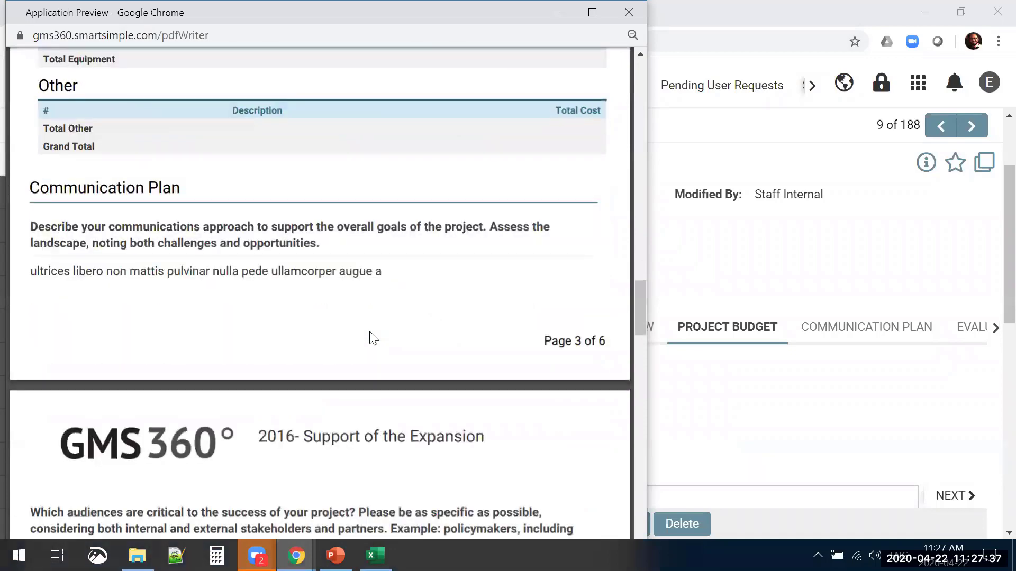
{"action": "scroll", "coordinate": [373, 337], "scroll_direction": "down", "scroll_amount": 1}
{"action": "left_click_drag", "start_coordinate": [62, 335], "coordinate": [178, 333]}
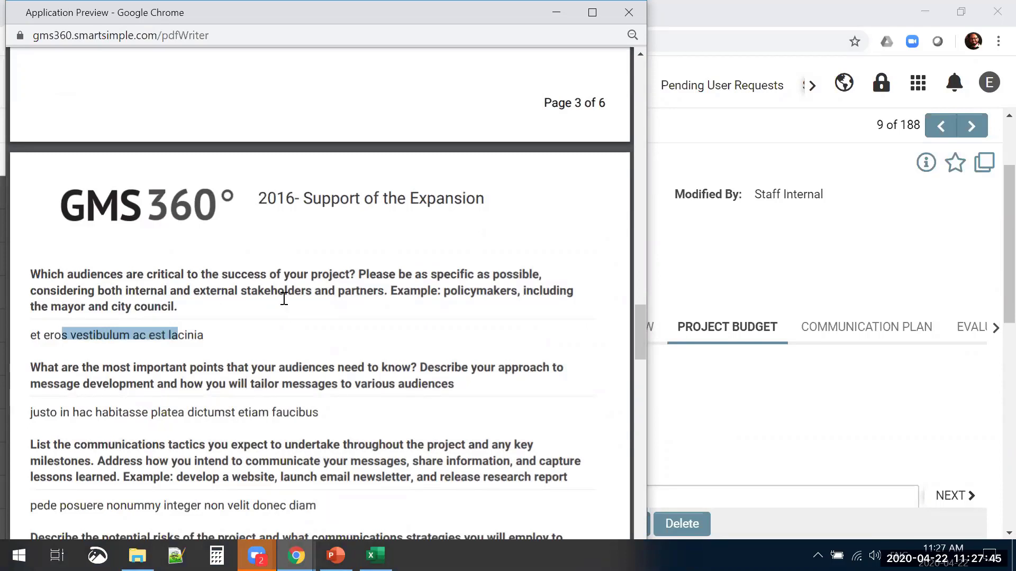
{"action": "scroll", "coordinate": [296, 323], "scroll_direction": "down", "scroll_amount": 2}
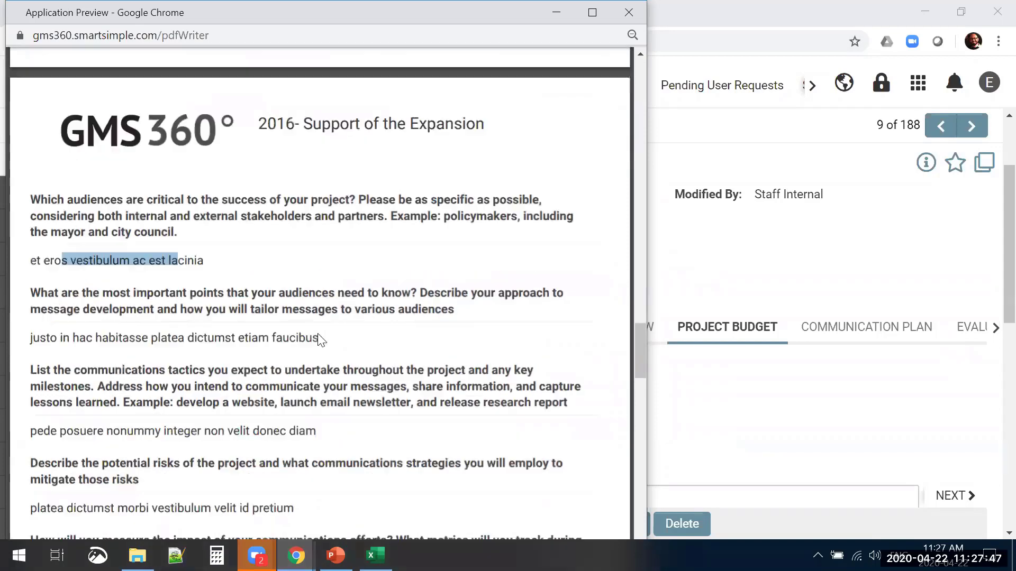
{"action": "scroll", "coordinate": [324, 339], "scroll_direction": "down", "scroll_amount": 4}
{"action": "scroll", "coordinate": [211, 279], "scroll_direction": "up", "scroll_amount": 13}
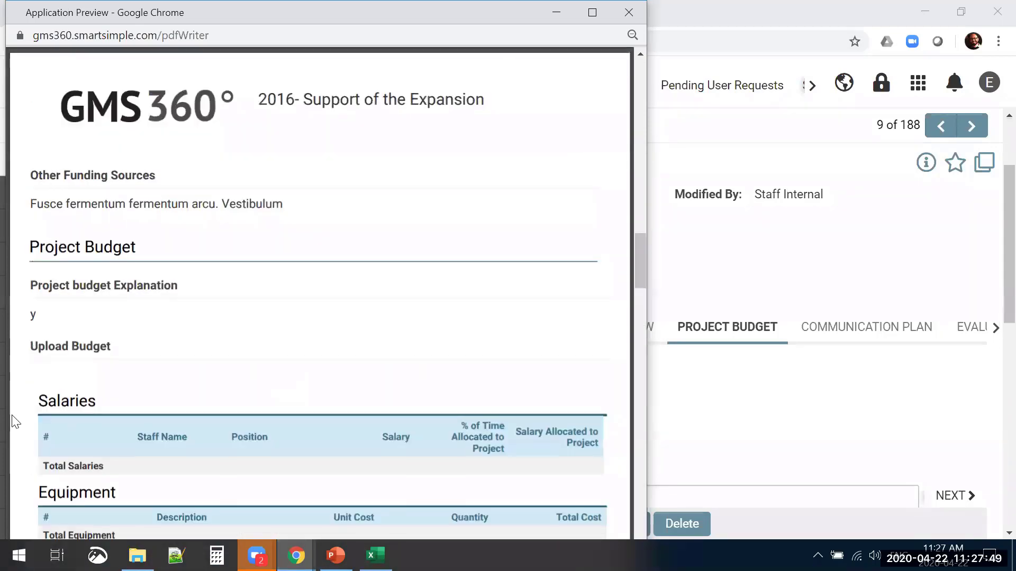
{"action": "scroll", "coordinate": [217, 278], "scroll_direction": "down", "scroll_amount": 4}
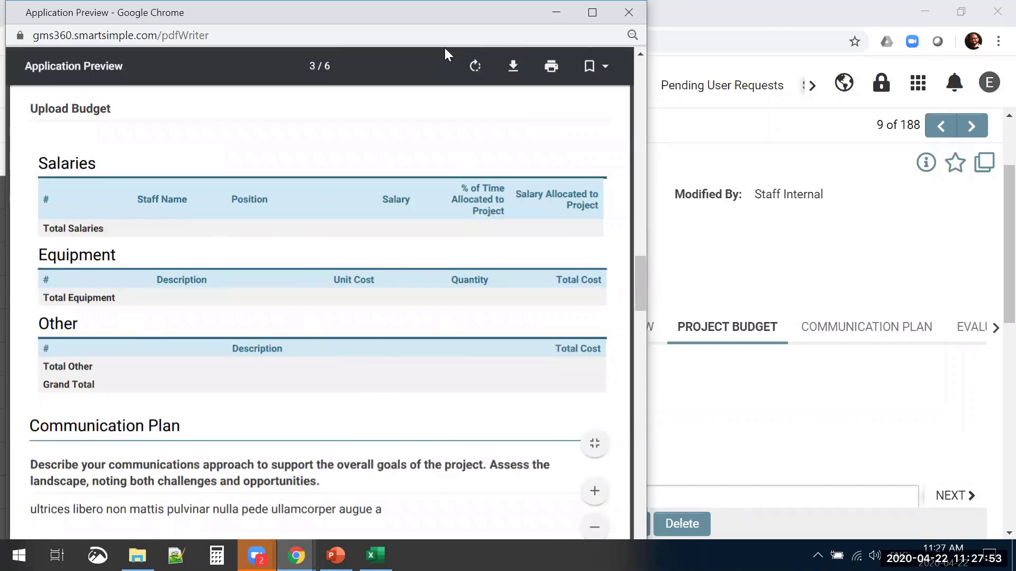
{"action": "left_click_drag", "start_coordinate": [471, 7], "coordinate": [508, 124]}
{"action": "left_click", "coordinate": [666, 130]}
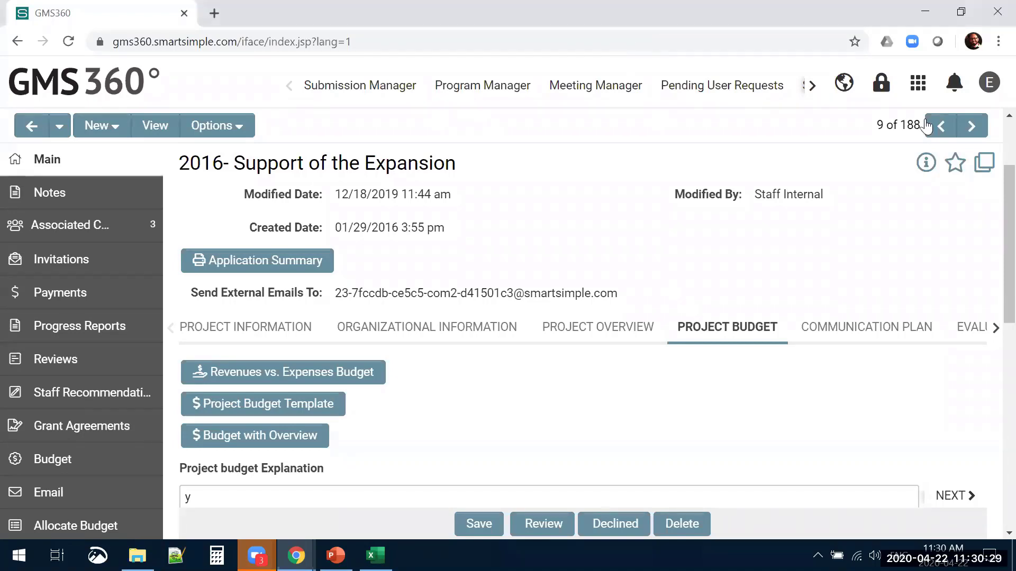
Step: Open the ExcelParser custom field for editing from the Submission Manager's configuration under Tracking Applications
{"action": "left_click", "coordinate": [925, 96]}
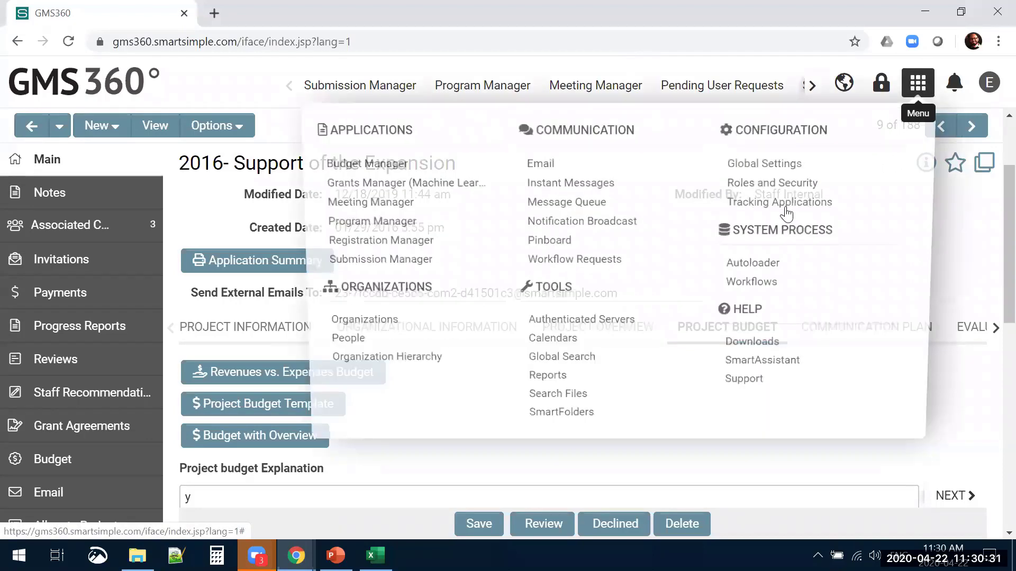
{"action": "scroll", "coordinate": [98, 445], "scroll_direction": "down", "scroll_amount": 1}
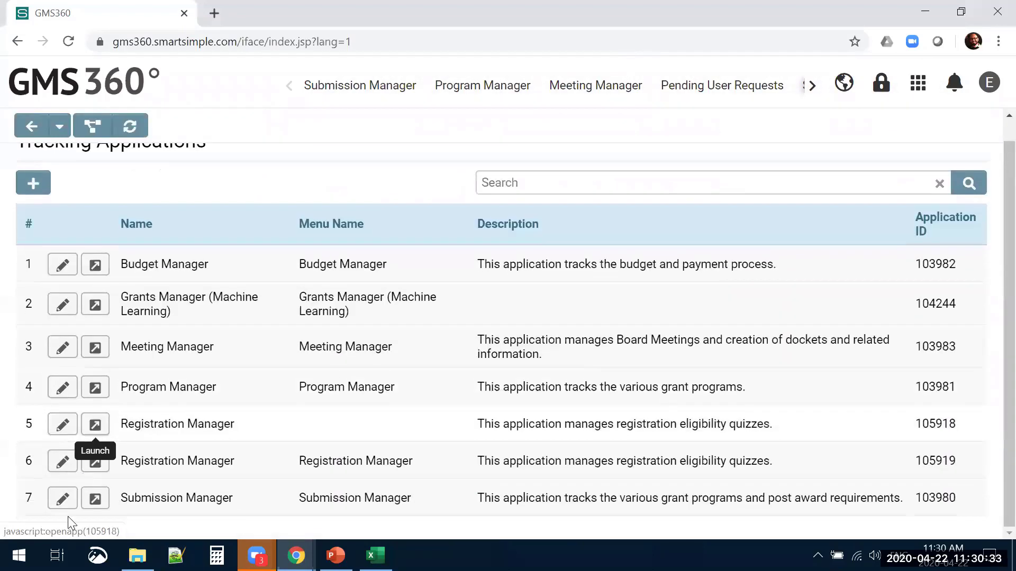
{"action": "left_click", "coordinate": [63, 506]}
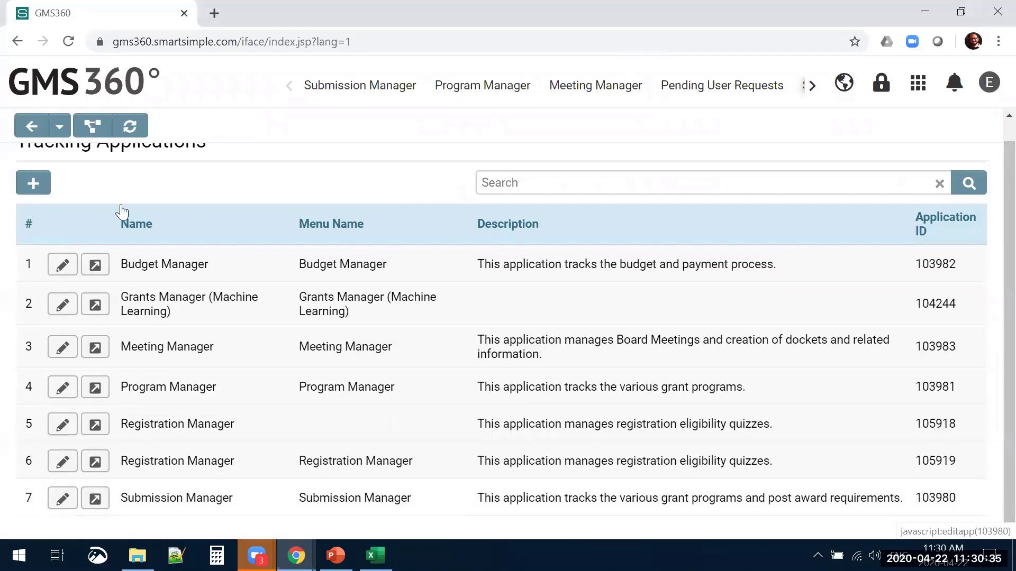
{"action": "left_click", "coordinate": [63, 298]}
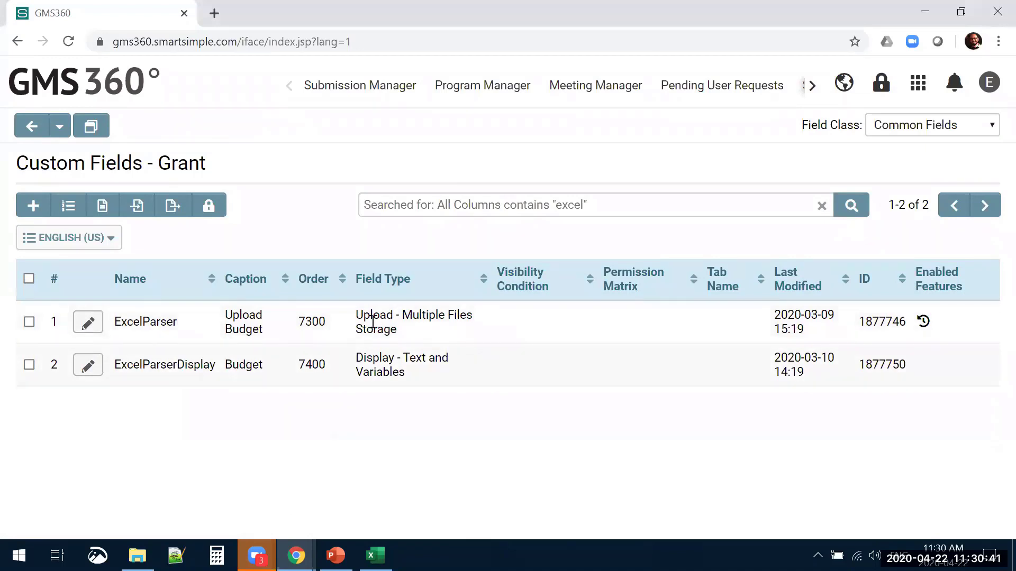
{"action": "left_click", "coordinate": [87, 321]}
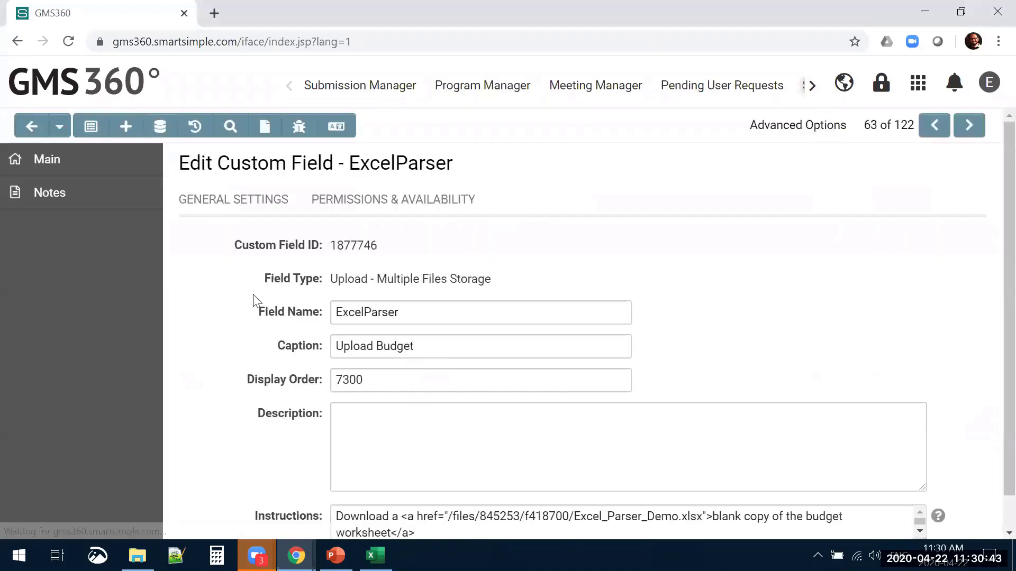
Step: Review ExcelParser's Enable Excel Parsing option and enlarge the Field Mappings box to show more of its code
{"action": "scroll", "coordinate": [263, 340], "scroll_direction": "down", "scroll_amount": 1}
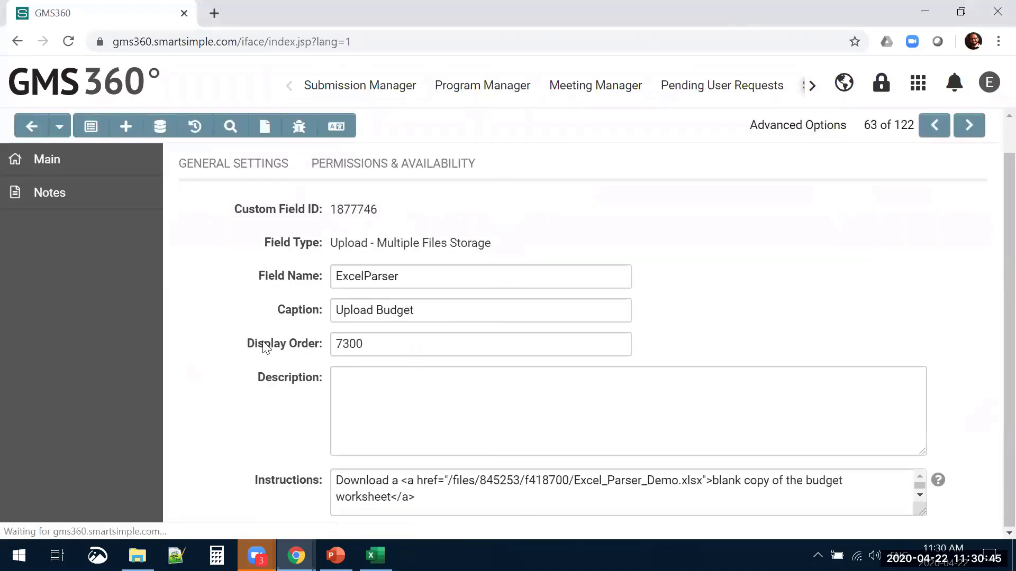
{"action": "scroll", "coordinate": [265, 347], "scroll_direction": "up", "scroll_amount": 1}
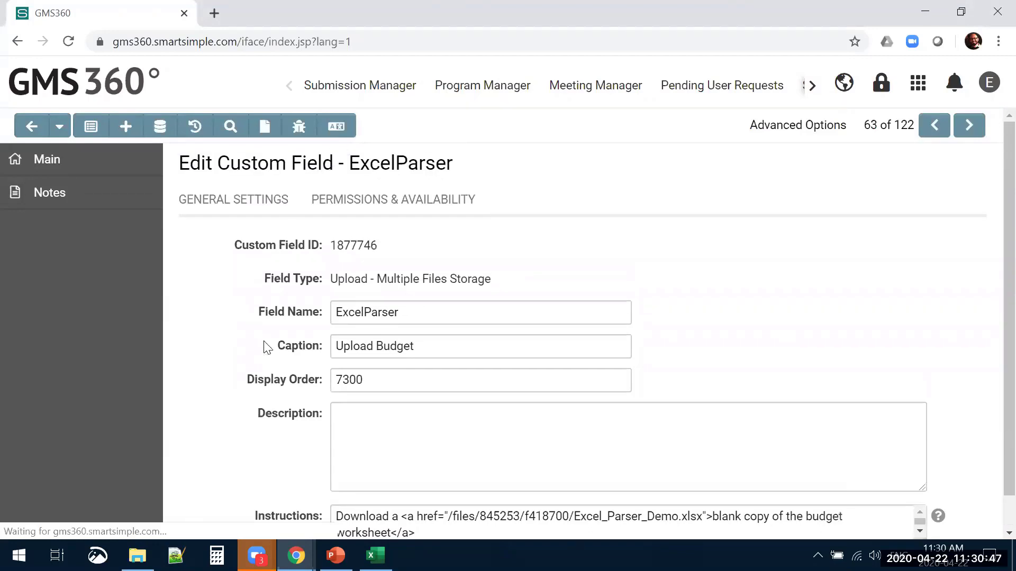
{"action": "scroll", "coordinate": [265, 344], "scroll_direction": "down", "scroll_amount": 10}
{"action": "scroll", "coordinate": [299, 363], "scroll_direction": "down", "scroll_amount": 20}
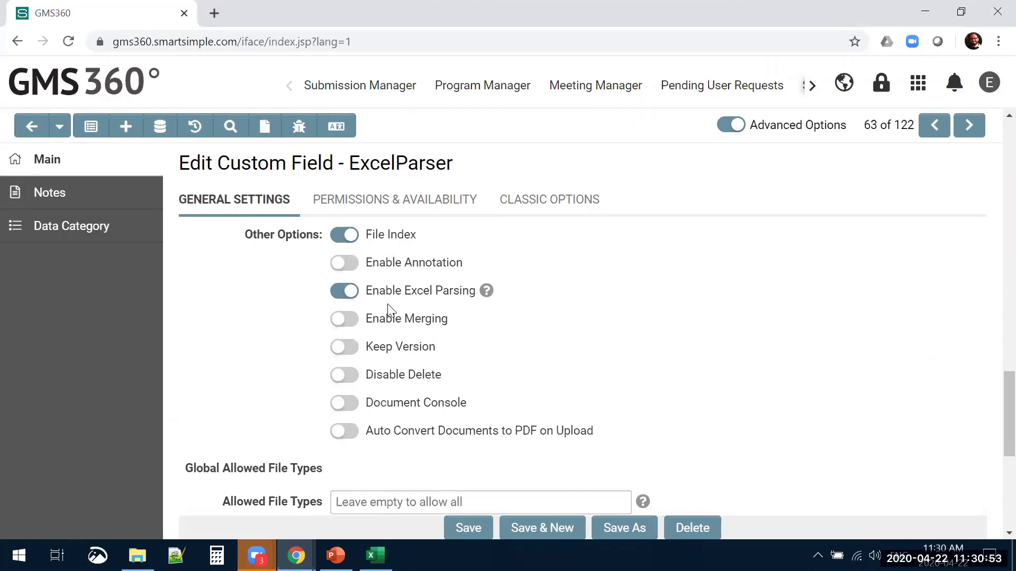
{"action": "scroll", "coordinate": [394, 318], "scroll_direction": "up", "scroll_amount": 15}
{"action": "scroll", "coordinate": [396, 318], "scroll_direction": "up", "scroll_amount": 5}
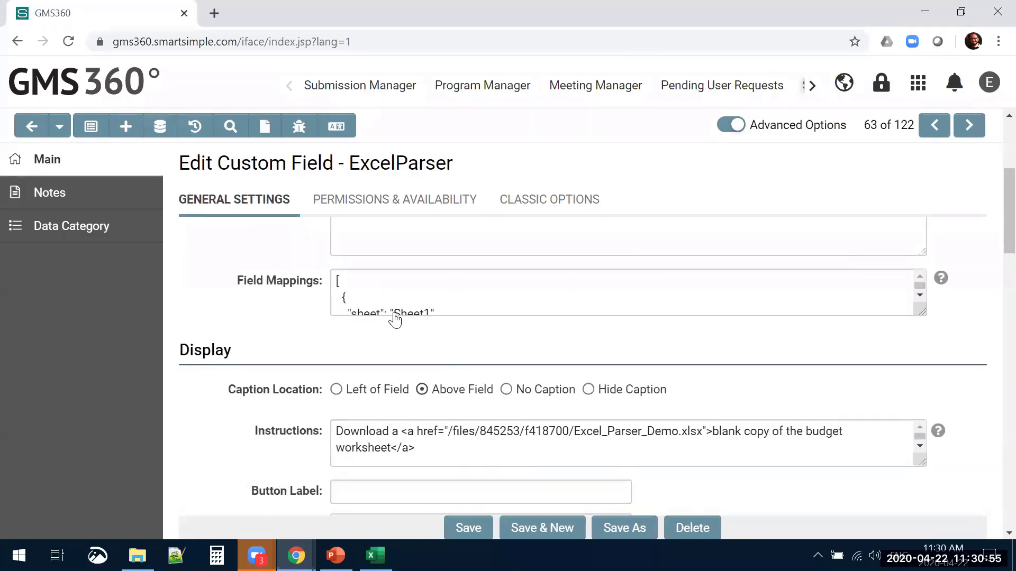
{"action": "scroll", "coordinate": [399, 433], "scroll_direction": "down", "scroll_amount": 3}
{"action": "left_click_drag", "start_coordinate": [922, 312], "coordinate": [935, 435]}
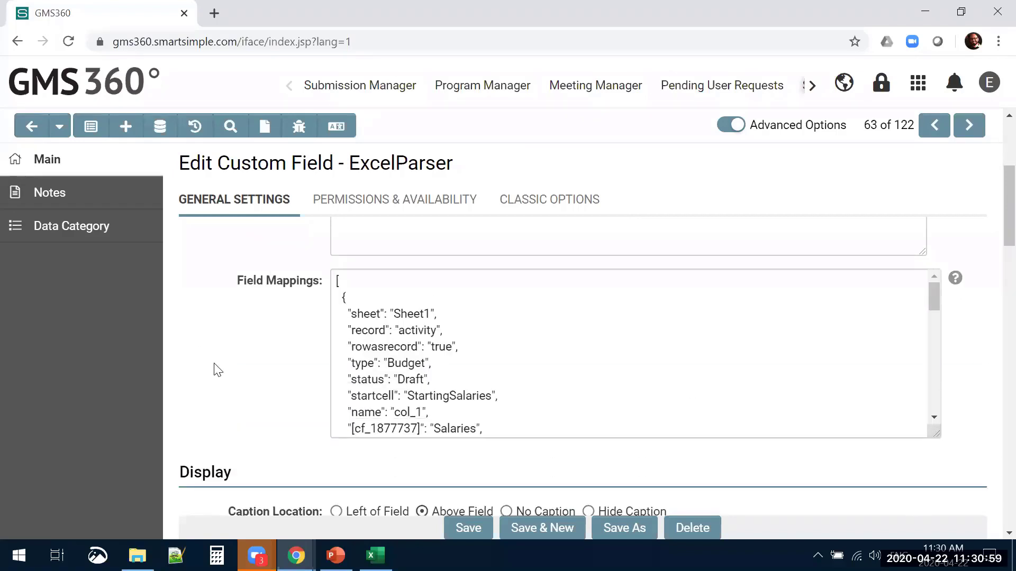
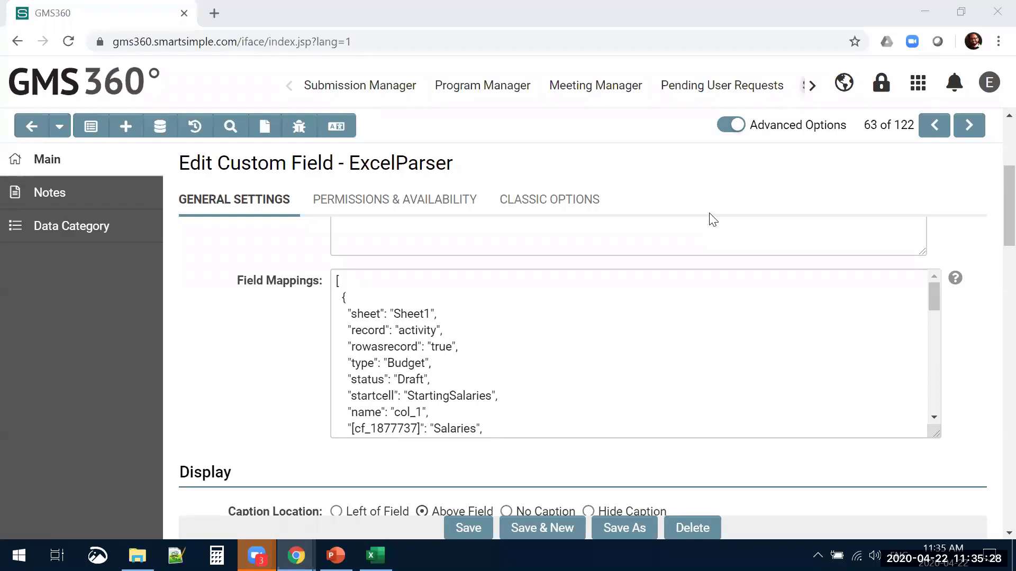
Step: Leave the custom field settings and open the Submission Manager's list of grants
{"action": "left_click", "coordinate": [196, 331]}
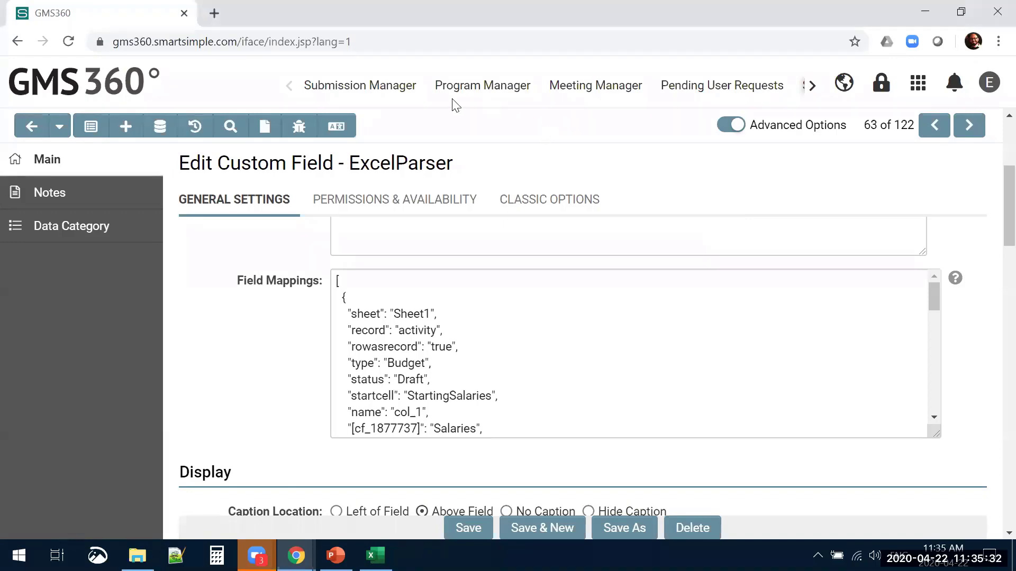
{"action": "left_click", "coordinate": [389, 86]}
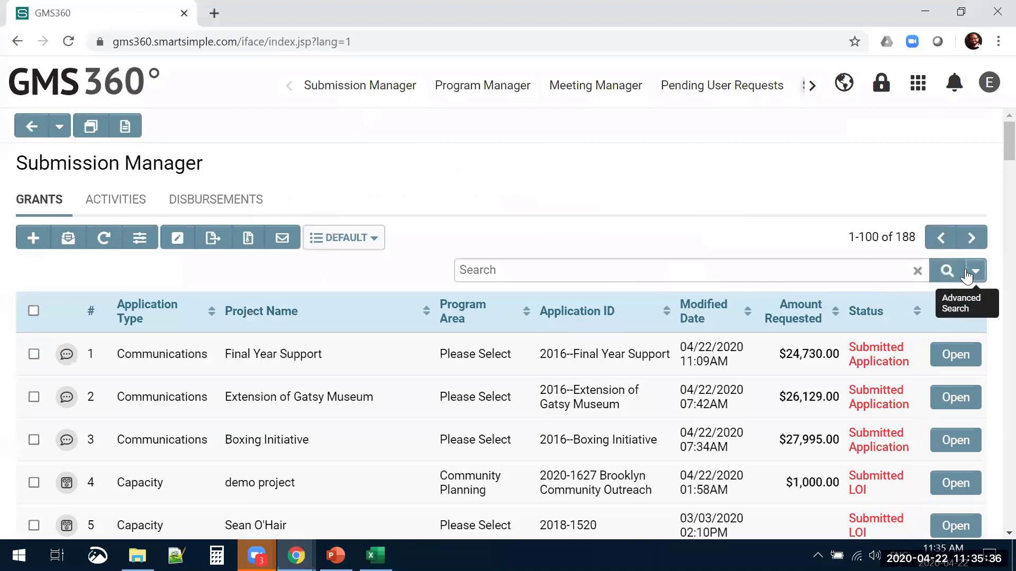
Step: Open the Submission Manager's list of activities and limit its type filter to Budget only
{"action": "left_click", "coordinate": [966, 274]}
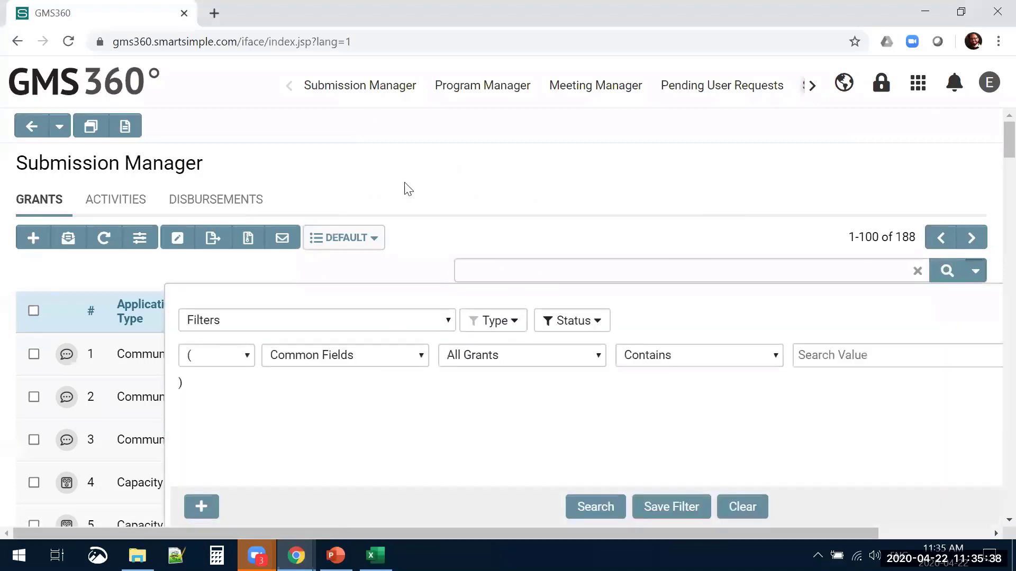
{"action": "left_click", "coordinate": [107, 200]}
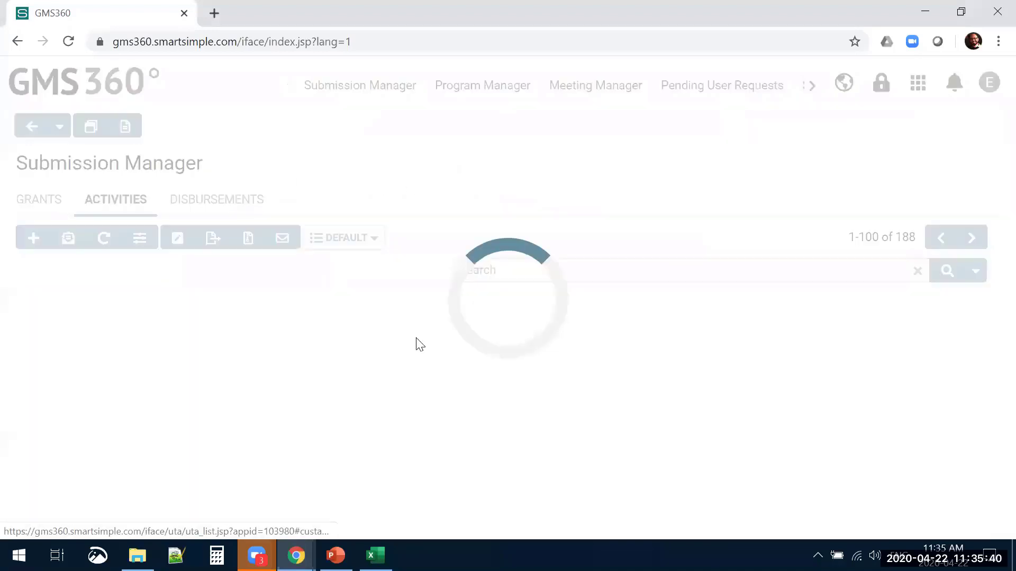
{"action": "left_click", "coordinate": [786, 270]}
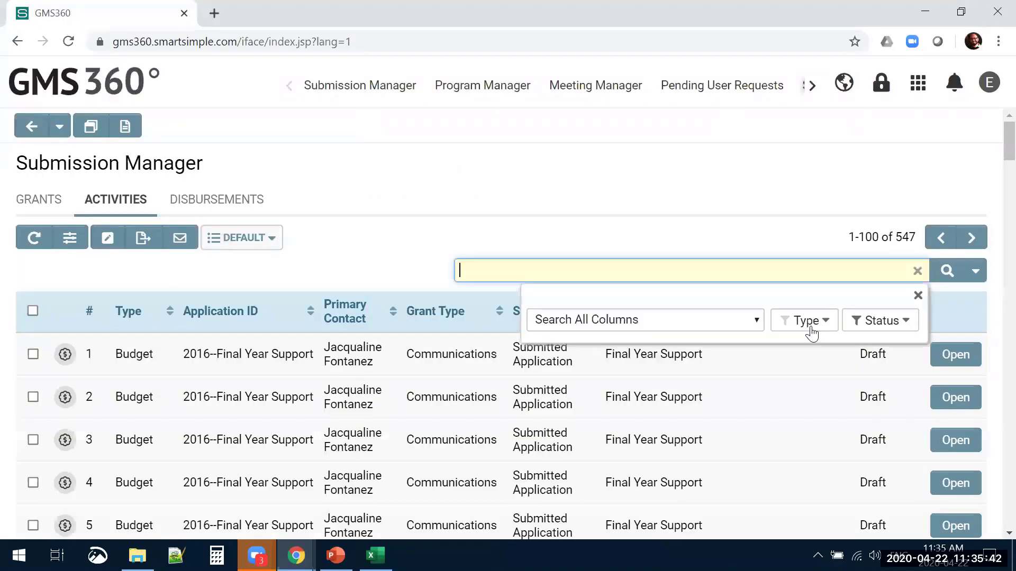
{"action": "left_click", "coordinate": [811, 328]}
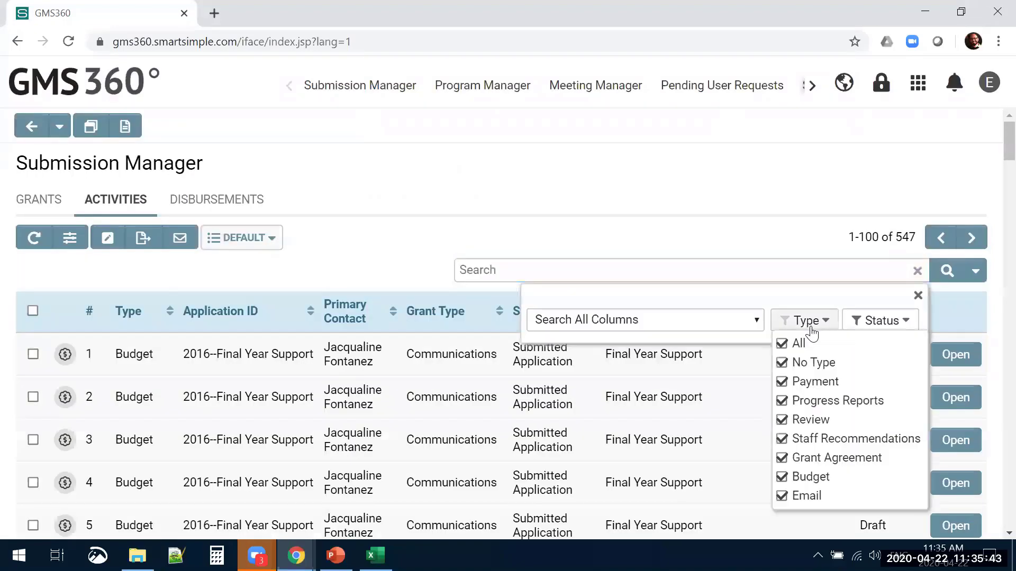
{"action": "left_click", "coordinate": [783, 344]}
{"action": "left_click", "coordinate": [782, 477]}
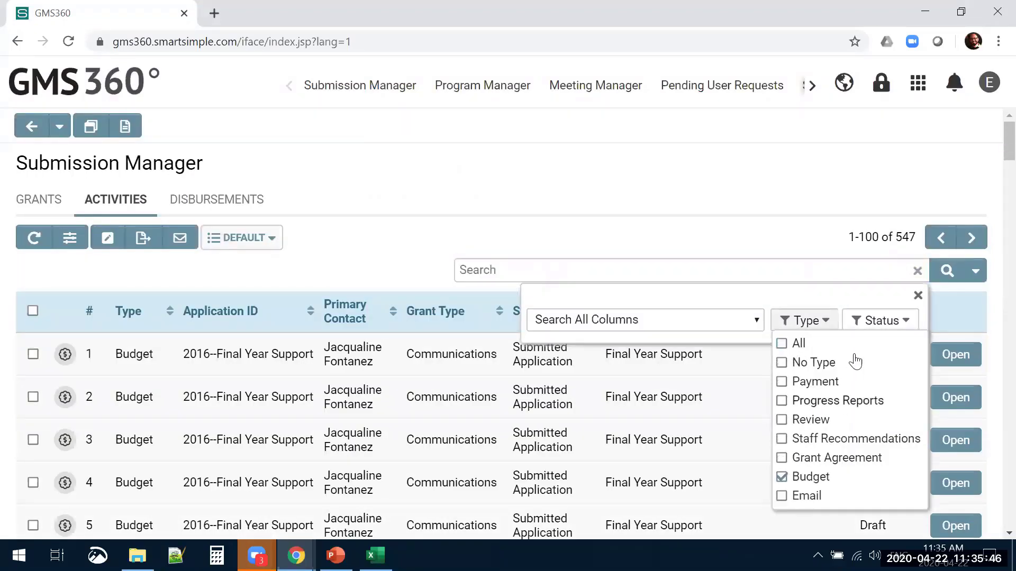
{"action": "left_click", "coordinate": [873, 321]}
{"action": "left_click", "coordinate": [805, 236]}
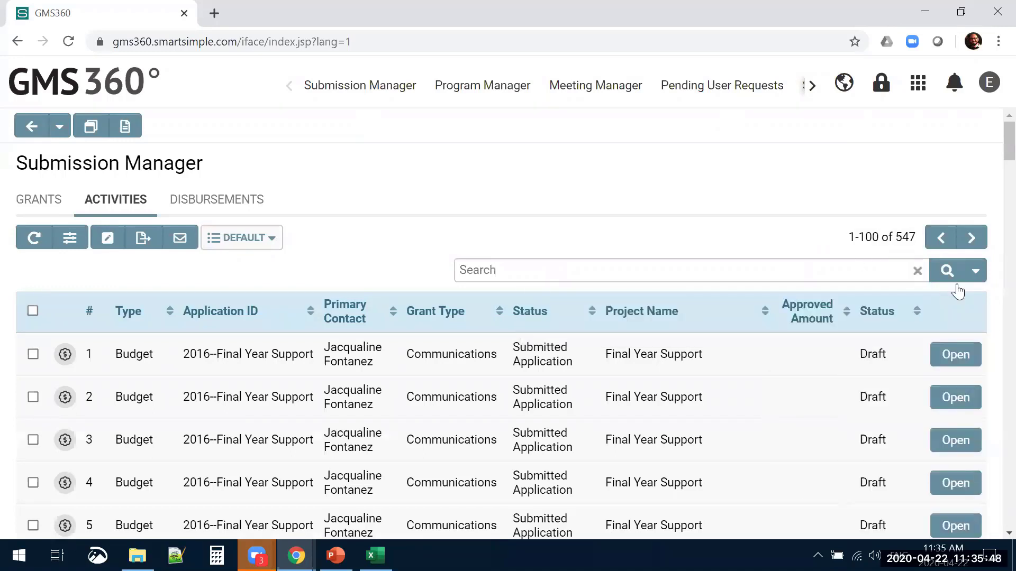
Step: Run an advanced search of the activities for Budget records whose Staff Title contains "person 3"
{"action": "left_click", "coordinate": [974, 271]}
{"action": "left_click", "coordinate": [380, 357]}
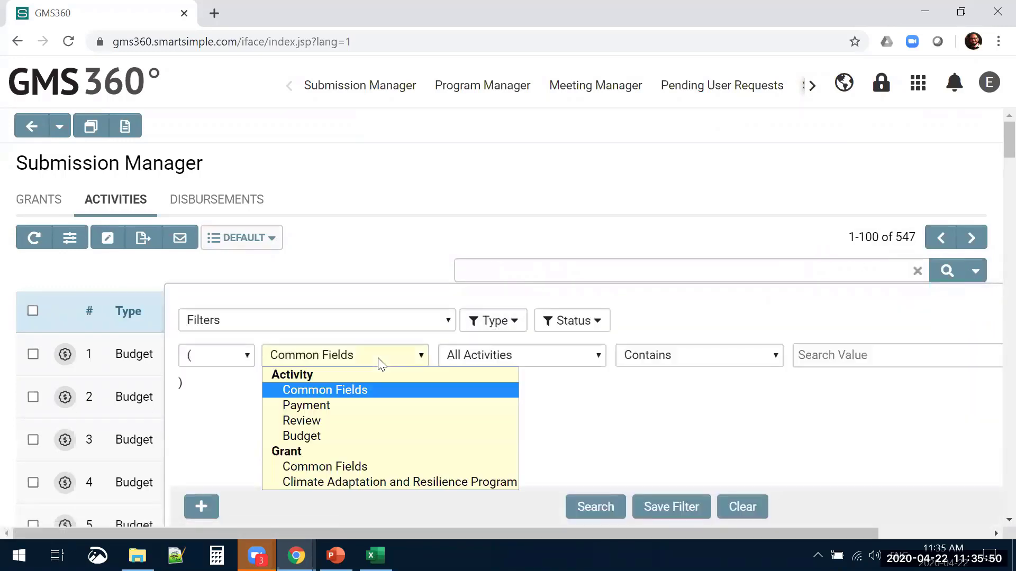
{"action": "left_click", "coordinate": [363, 433]}
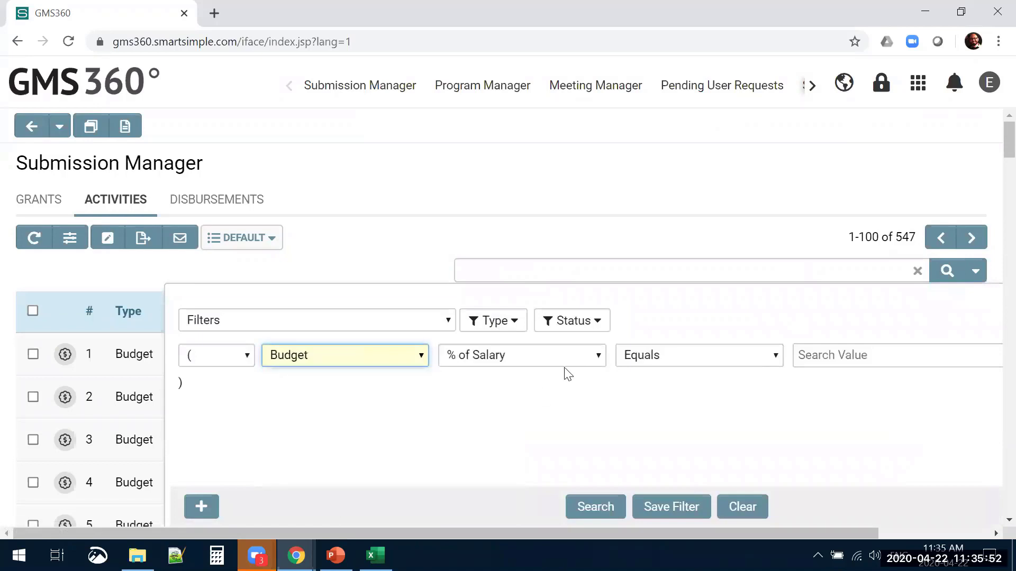
{"action": "left_click", "coordinate": [560, 360]}
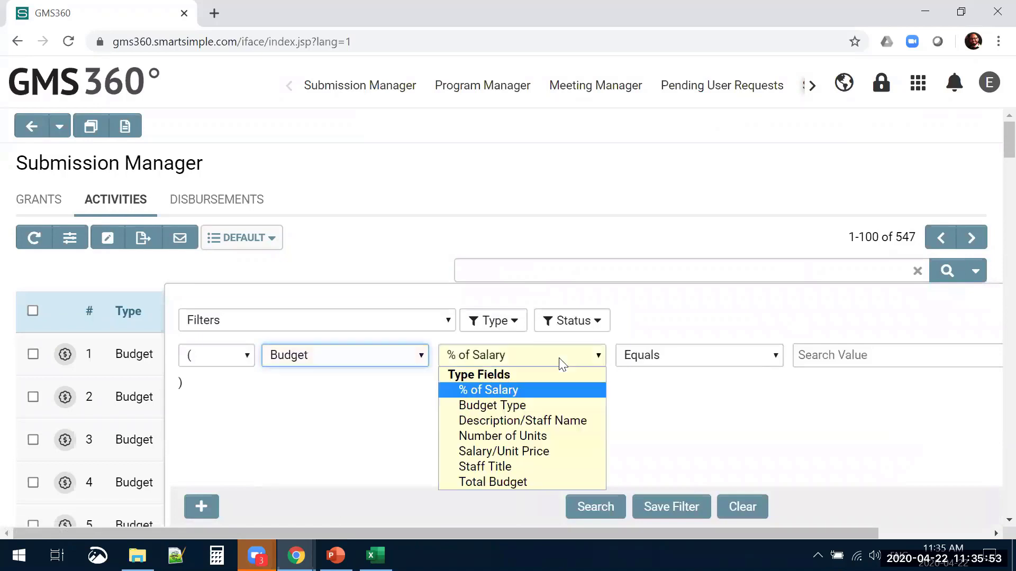
{"action": "left_click", "coordinate": [504, 467]}
{"action": "left_click", "coordinate": [886, 351]}
{"action": "type", "text": "p"}
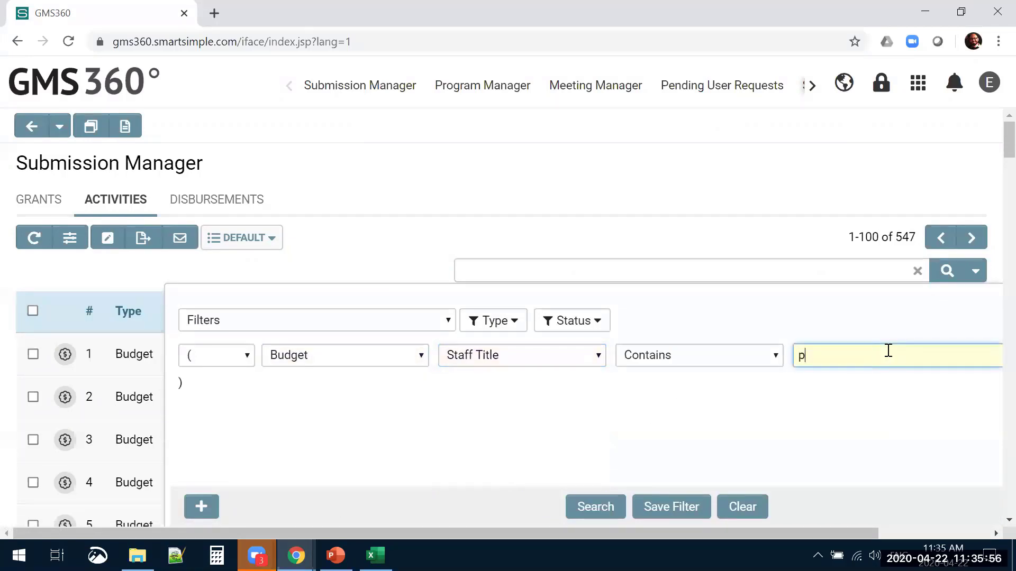
{"action": "type", "text": "erson 3"}
{"action": "key", "text": "Return"}
Step: Empty the search value of the Staff Title condition and run the advanced search again
{"action": "left_click", "coordinate": [652, 240]}
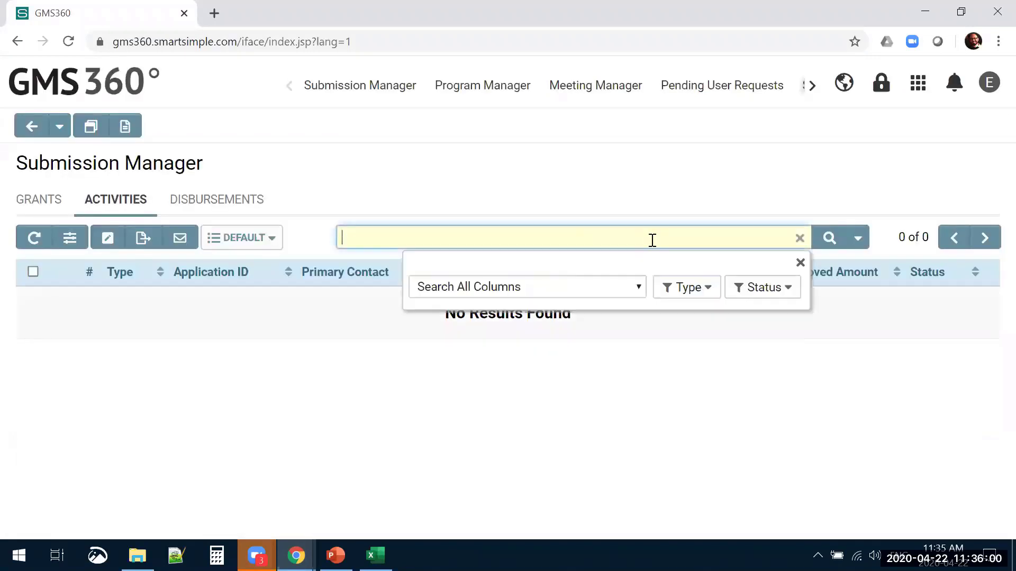
{"action": "left_click", "coordinate": [856, 243]}
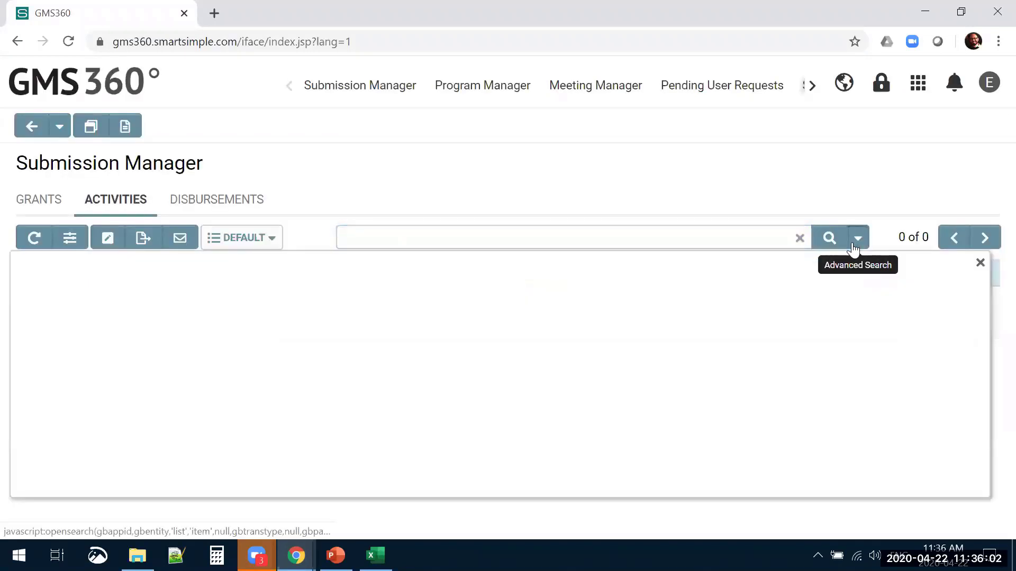
{"action": "left_click", "coordinate": [792, 324]}
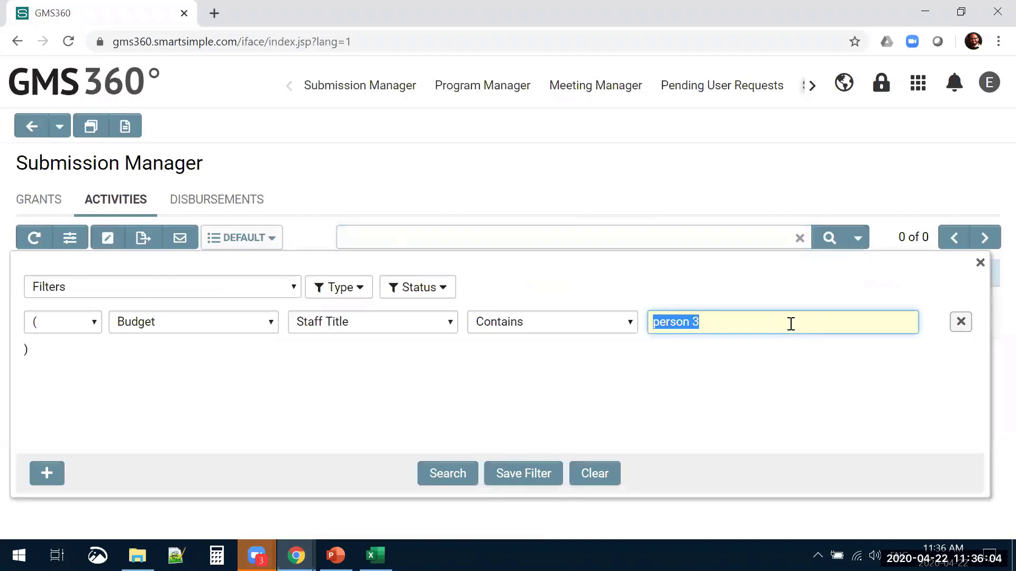
{"action": "key", "text": "BackSpace"}
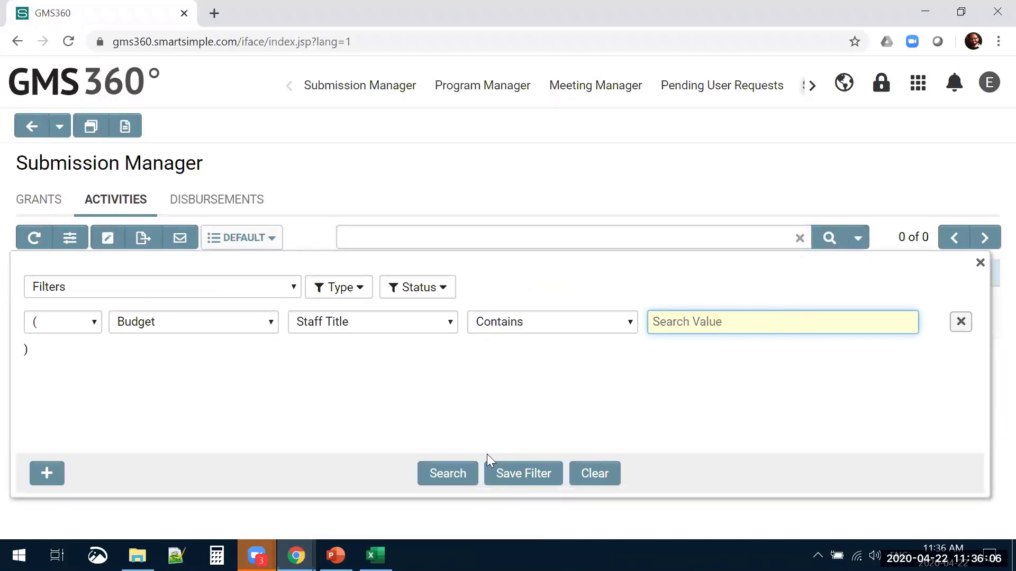
{"action": "left_click", "coordinate": [468, 472]}
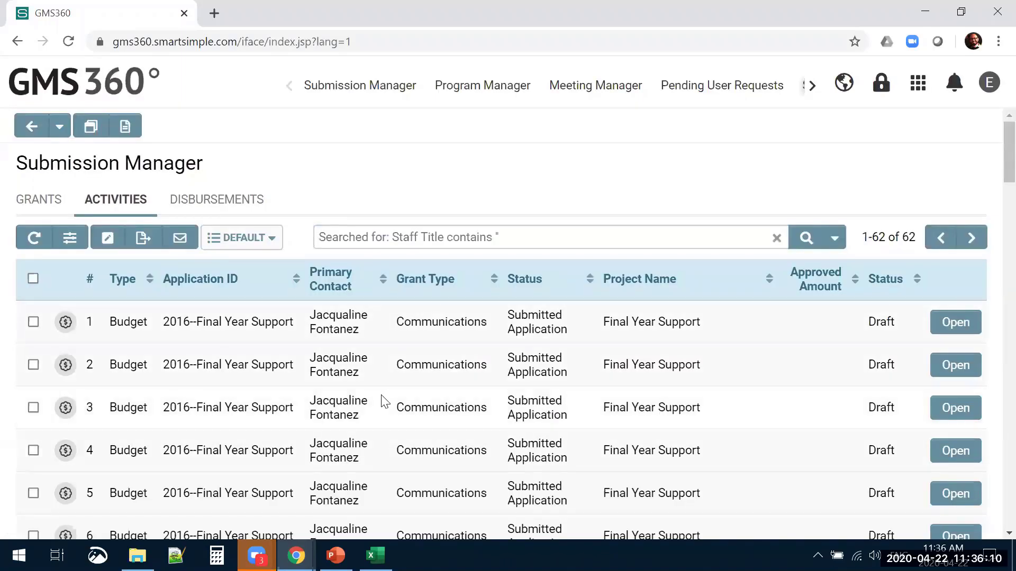
Step: Look through the listed budget activities and return to the list of grants
{"action": "scroll", "coordinate": [383, 407], "scroll_direction": "down", "scroll_amount": 9}
{"action": "scroll", "coordinate": [382, 408], "scroll_direction": "down", "scroll_amount": 2}
{"action": "scroll", "coordinate": [381, 408], "scroll_direction": "up", "scroll_amount": 10}
{"action": "left_click", "coordinate": [51, 200]}
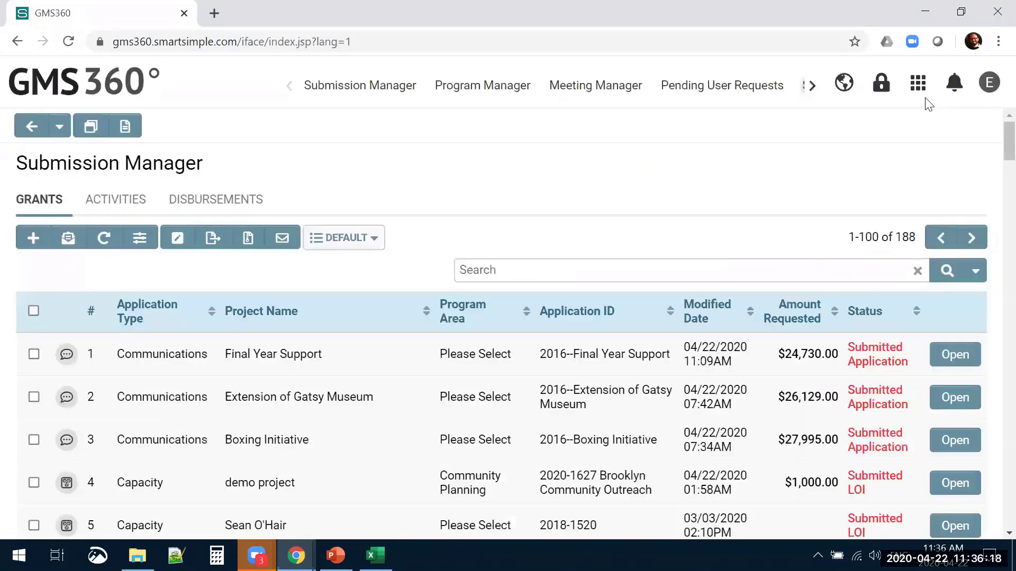
{"action": "left_click", "coordinate": [918, 83]}
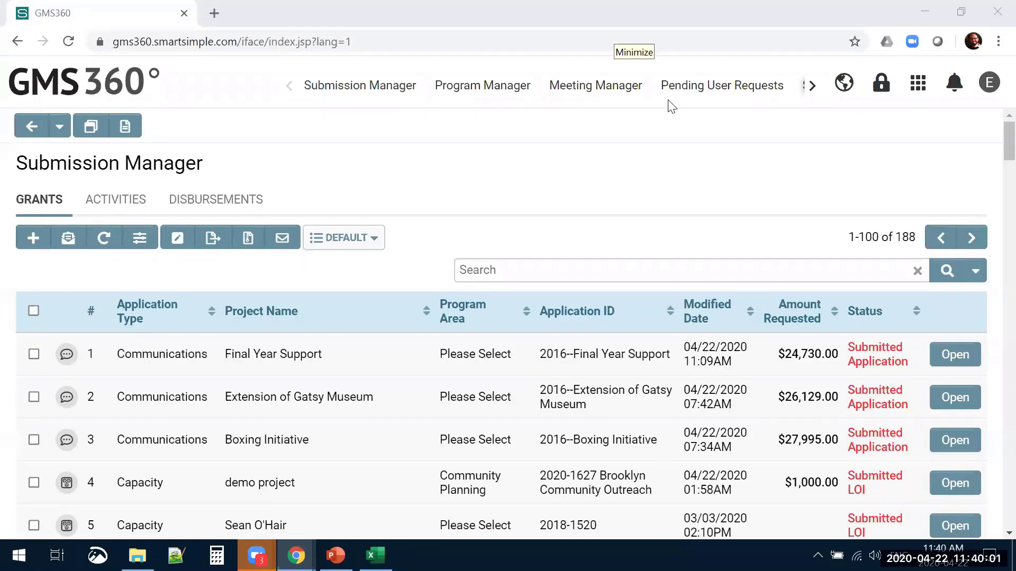
{"action": "left_click", "coordinate": [480, 151]}
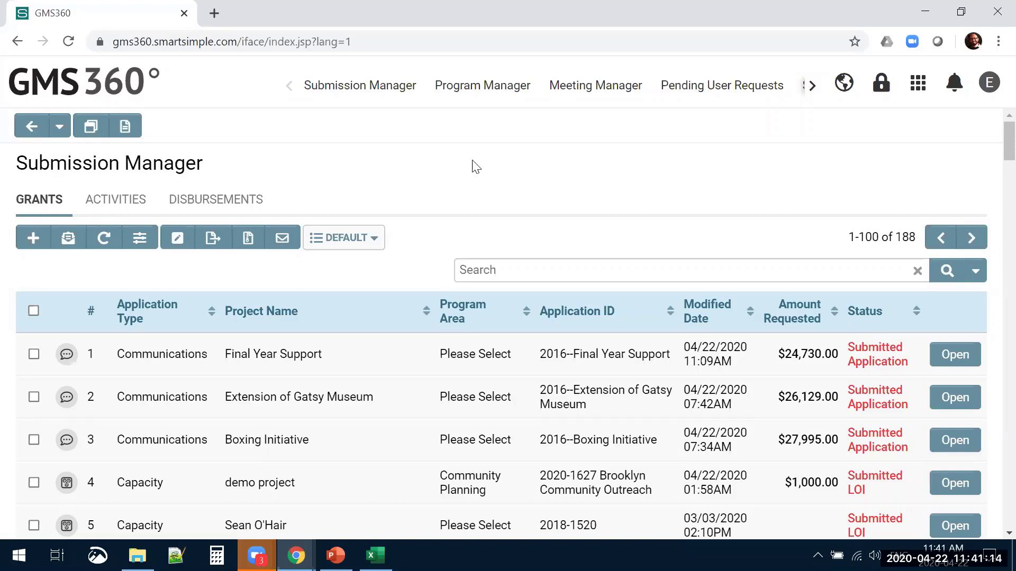
Step: Switch to the Exploring Excel Parser presentation in PowerPoint and go past the Q&A slide to the Contact Us slide
{"action": "left_click", "coordinate": [335, 556]}
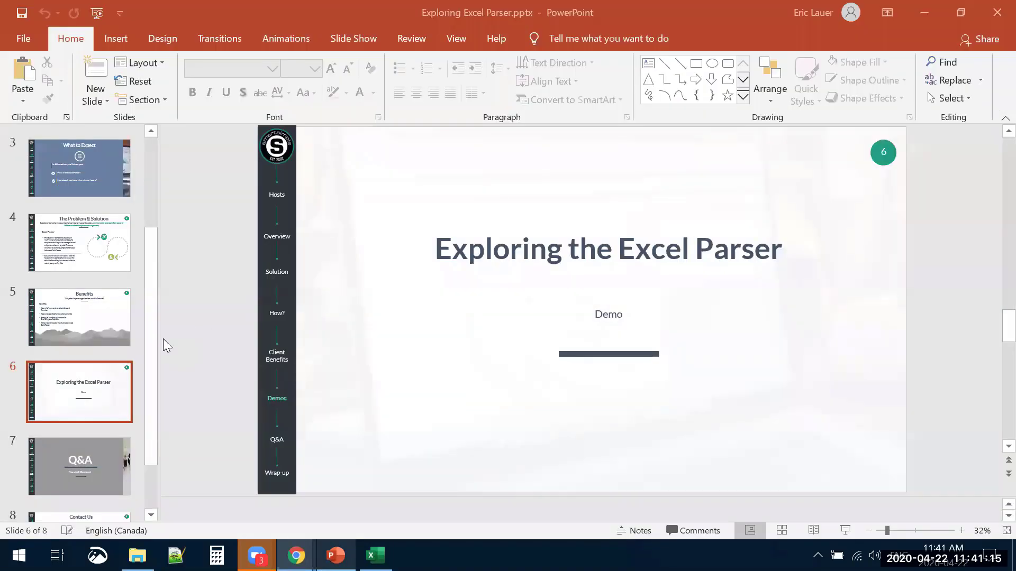
{"action": "left_click", "coordinate": [84, 451]}
{"action": "scroll", "coordinate": [83, 449], "scroll_direction": "down", "scroll_amount": 1}
{"action": "left_click", "coordinate": [100, 479]}
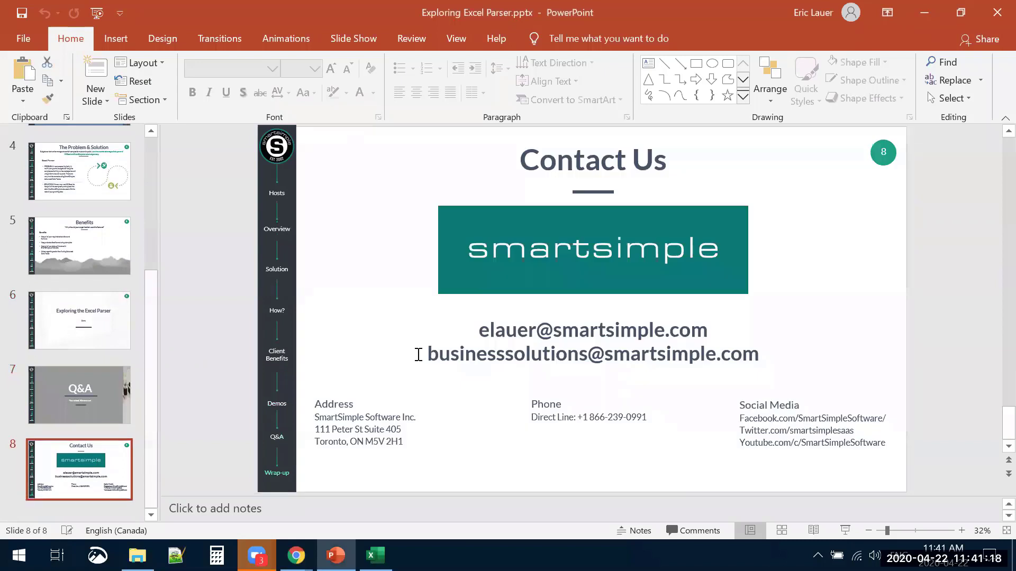